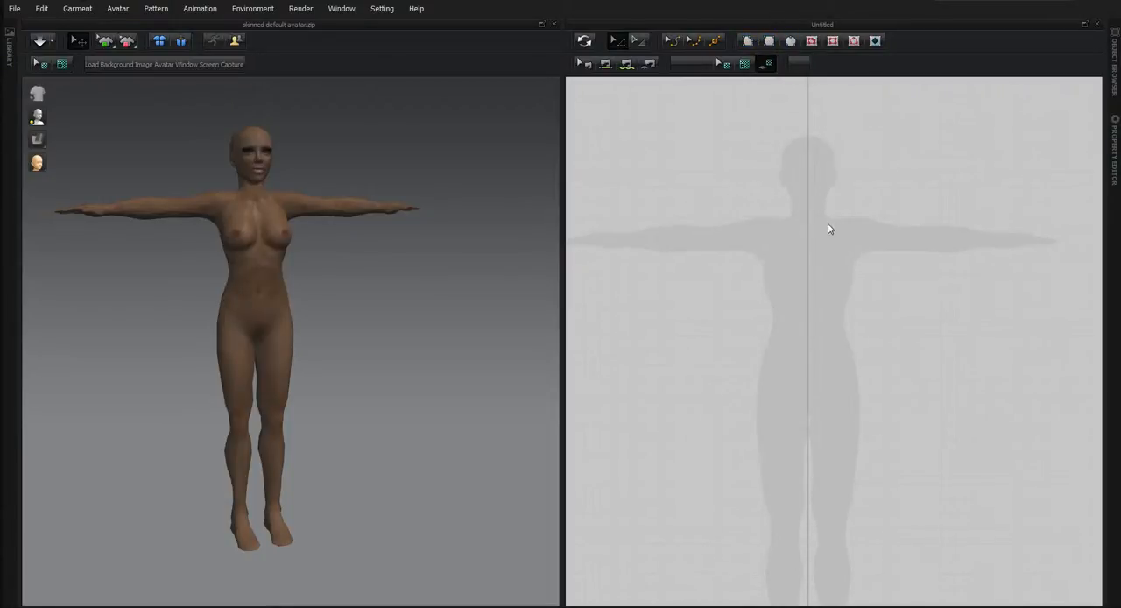
Draw a rectangular pattern piece about 332 mm wide and 397 mm tall over the avatar silhouette's torso.
{"action": "left_click", "coordinate": [769, 42]}
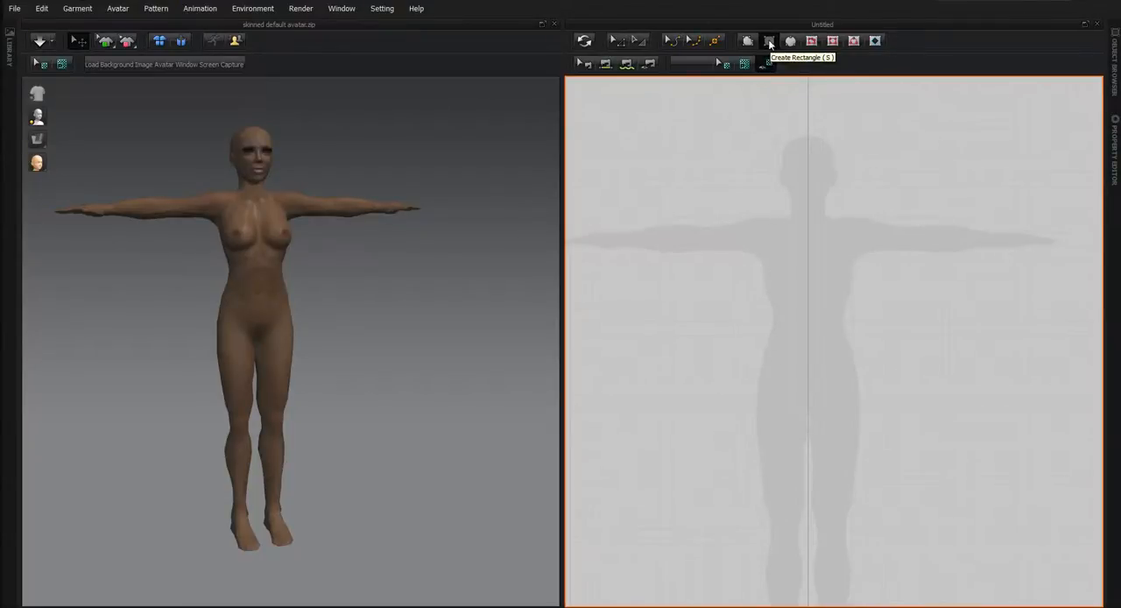
{"action": "left_click", "coordinate": [769, 42]}
{"action": "left_click_drag", "start_coordinate": [759, 206], "coordinate": [856, 366]}
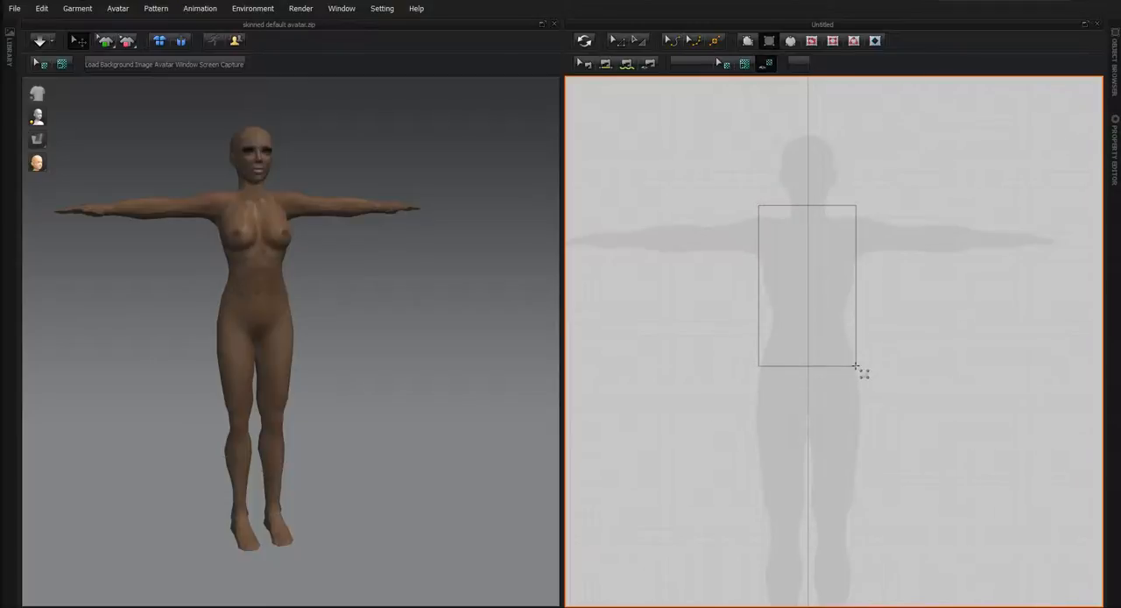
{"action": "left_click_drag", "start_coordinate": [855, 366], "coordinate": [858, 325]}
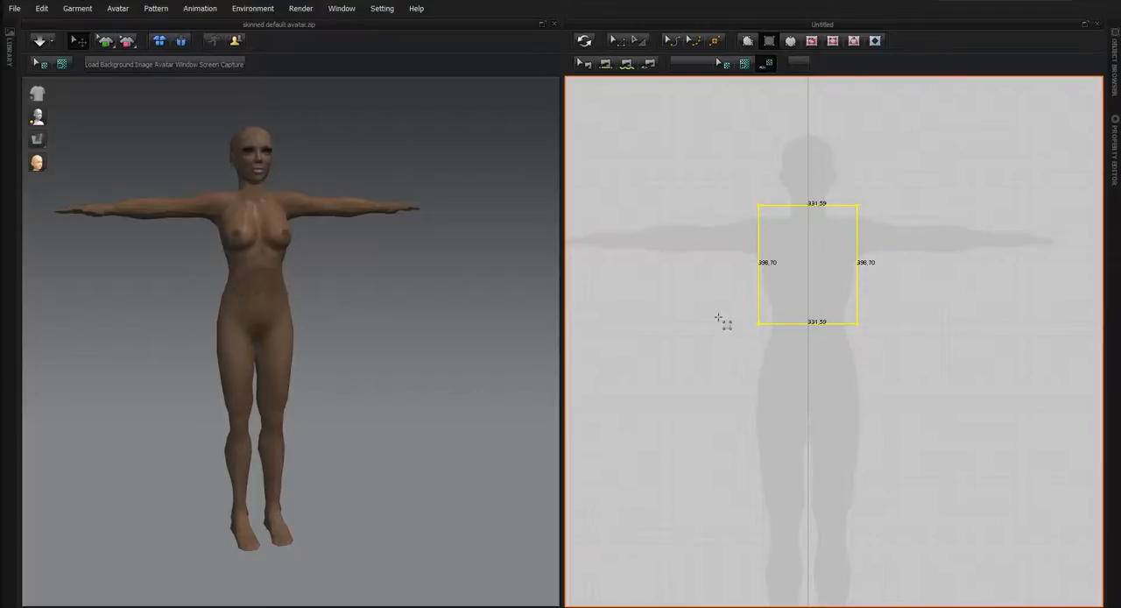
{"action": "right_click", "coordinate": [687, 231]}
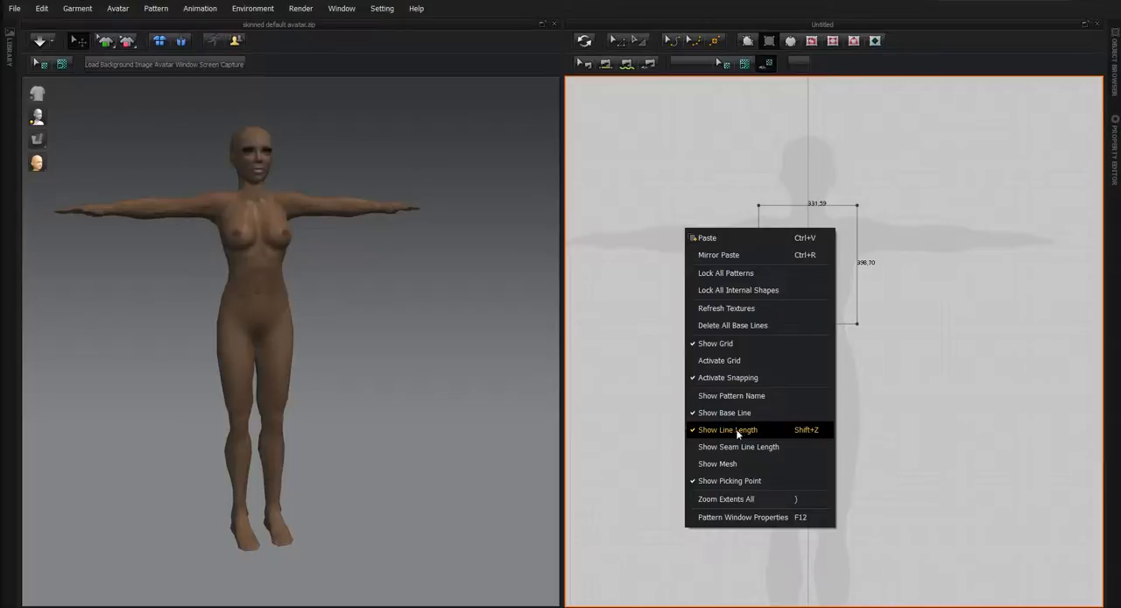
{"action": "left_click", "coordinate": [914, 417]}
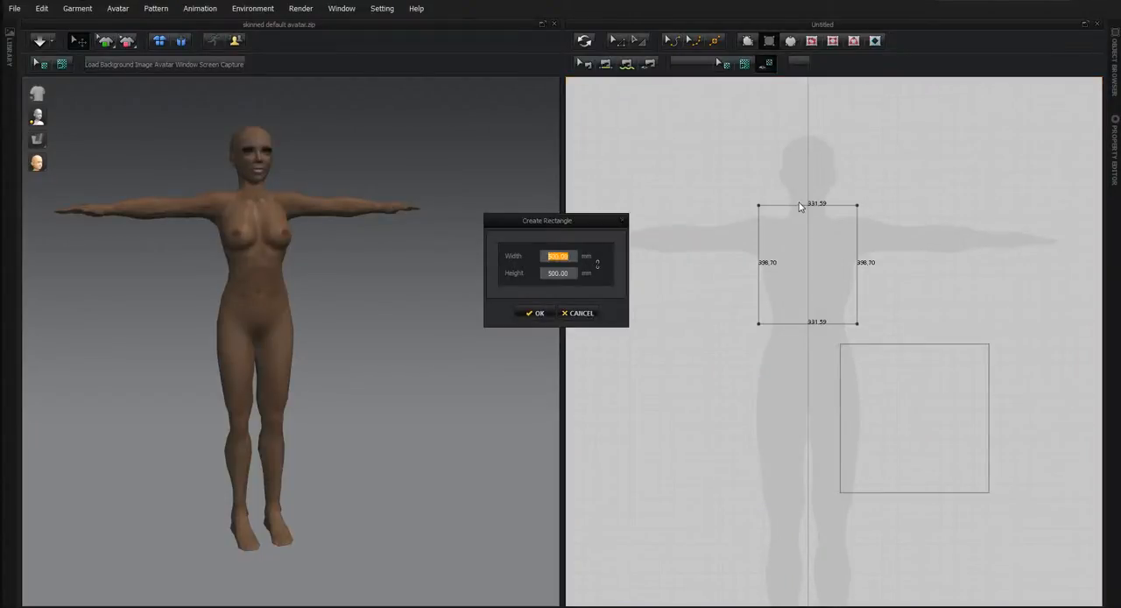
{"action": "left_click", "coordinate": [623, 219]}
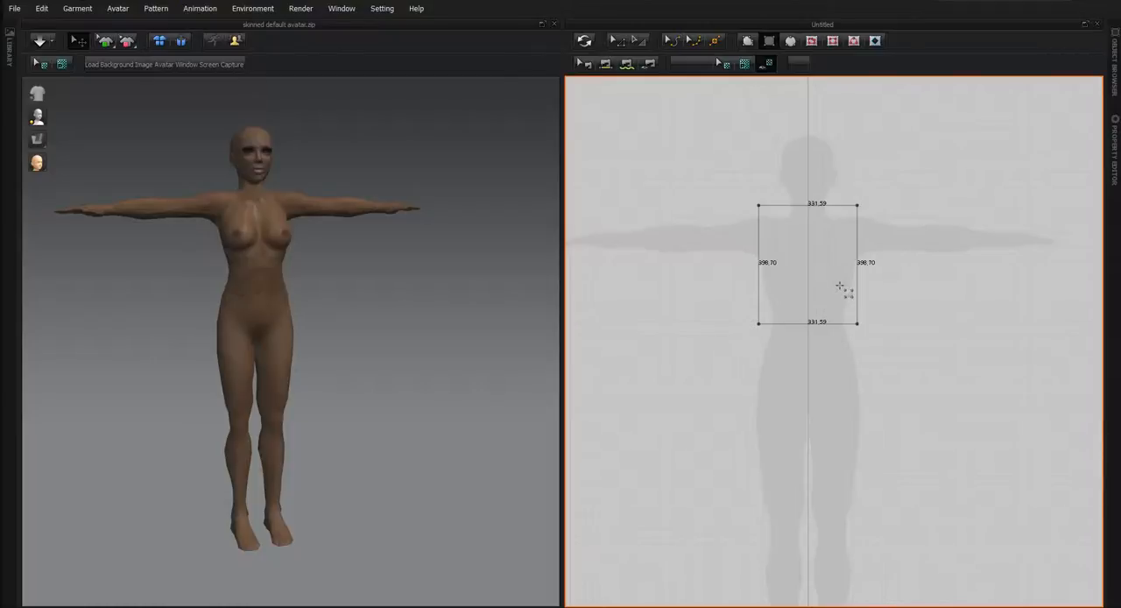
Delete the freehand-drawn rectangle pattern from the torso area.
{"action": "left_click", "coordinate": [622, 42]}
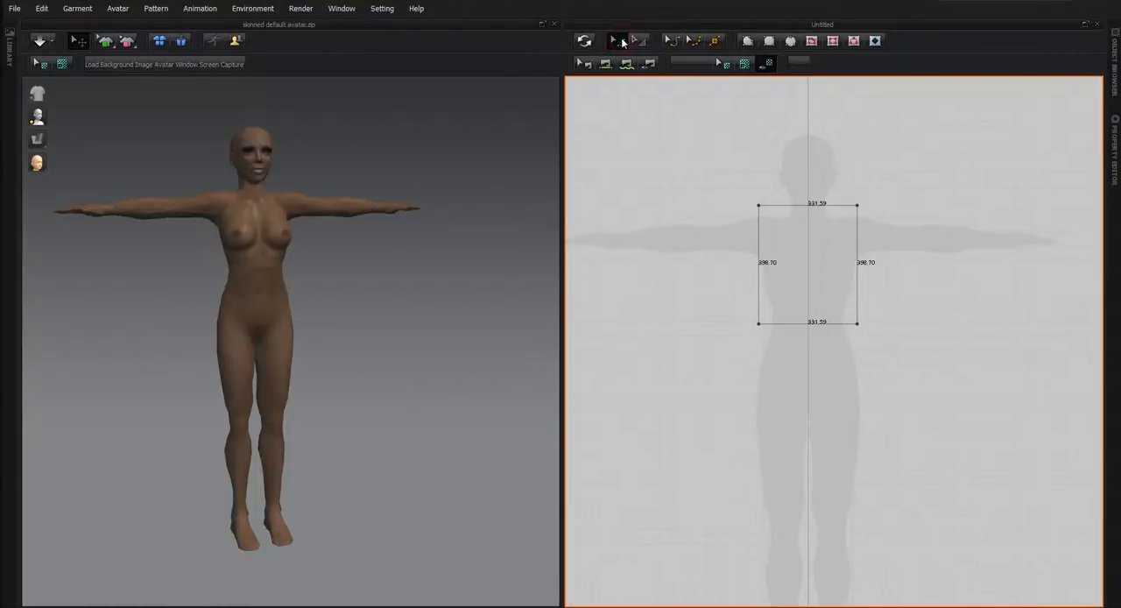
{"action": "left_click", "coordinate": [806, 263]}
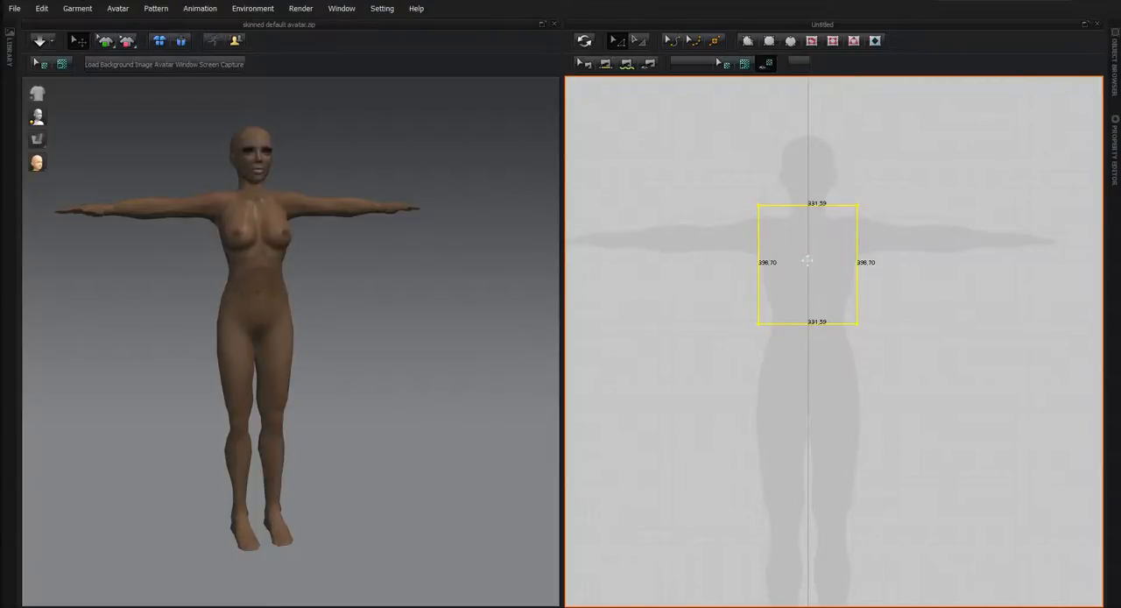
{"action": "key", "text": "Delete"}
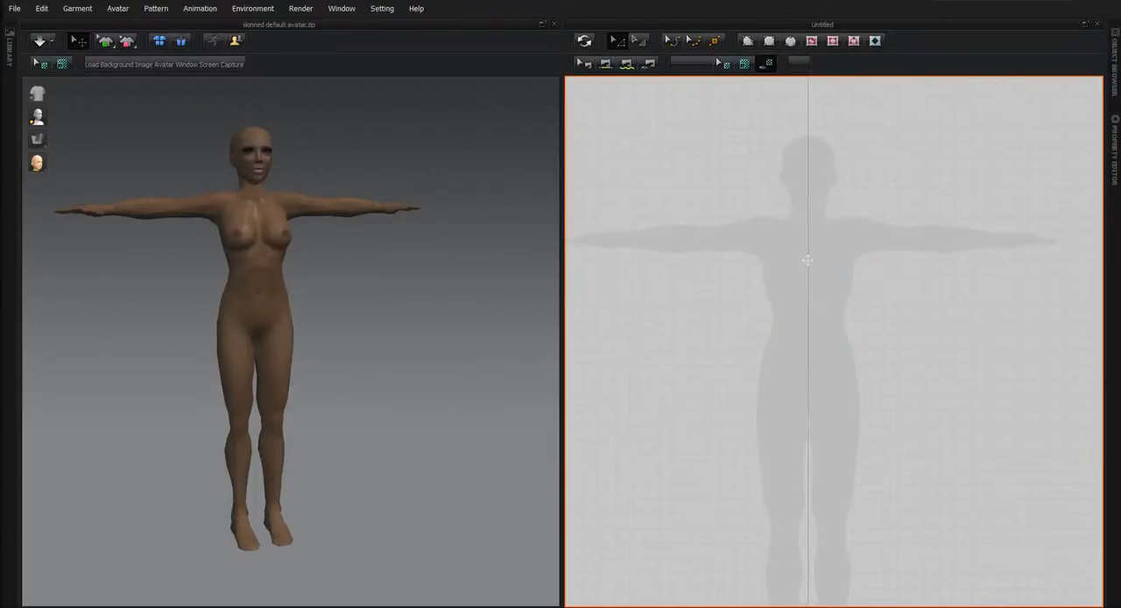
Create a rectangle pattern 300 mm wide and 500 mm high and centre it over the avatar silhouette's torso.
{"action": "left_click", "coordinate": [770, 41]}
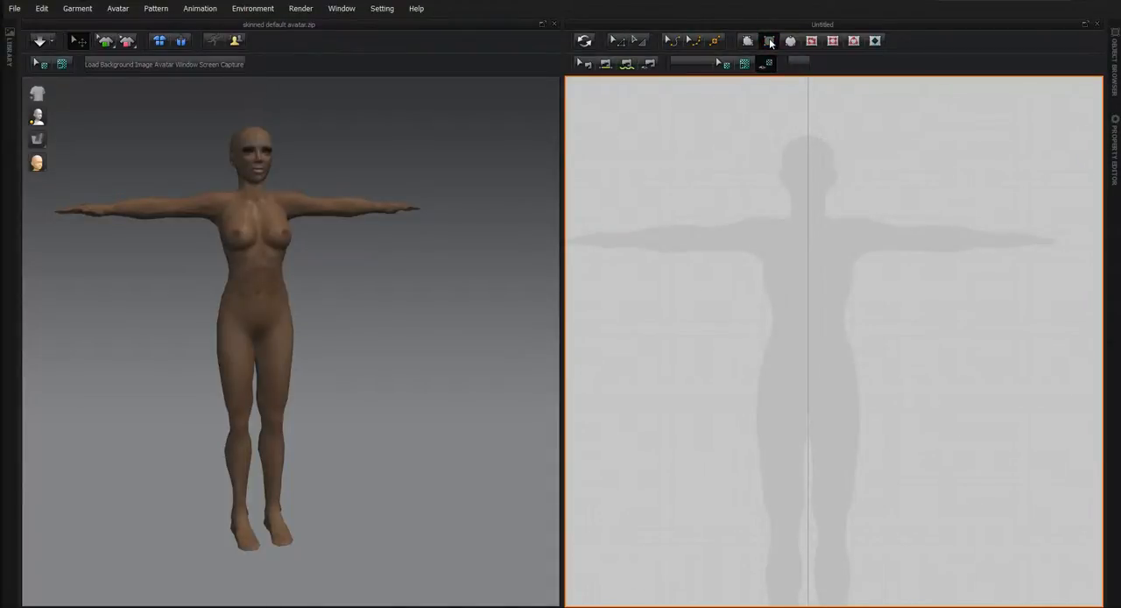
{"action": "right_click", "coordinate": [760, 227]}
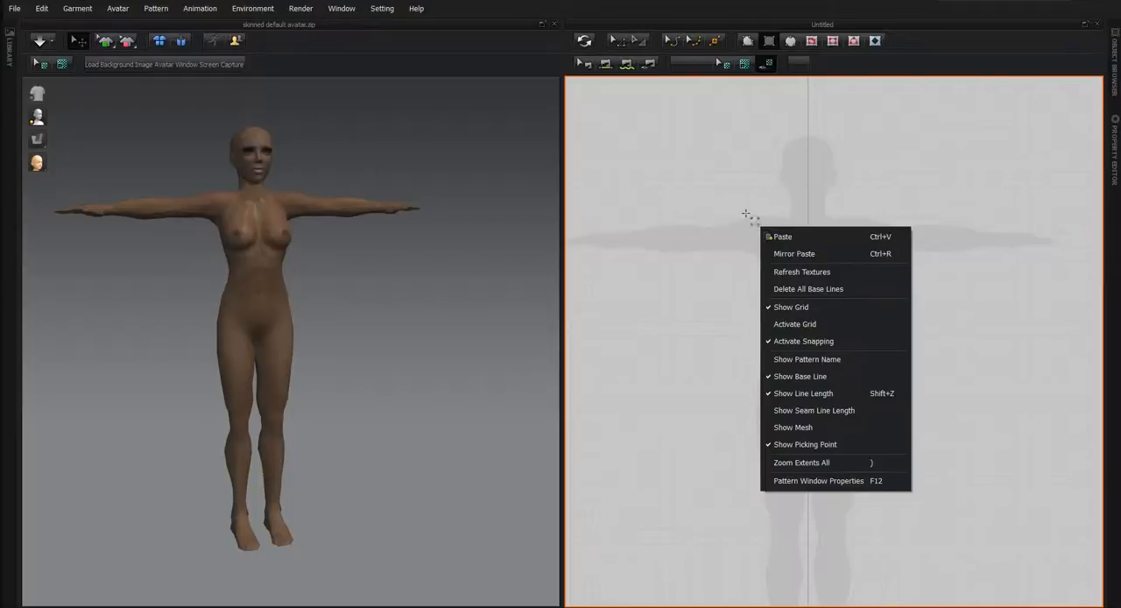
{"action": "left_click", "coordinate": [733, 186]}
{"action": "left_click", "coordinate": [733, 186]}
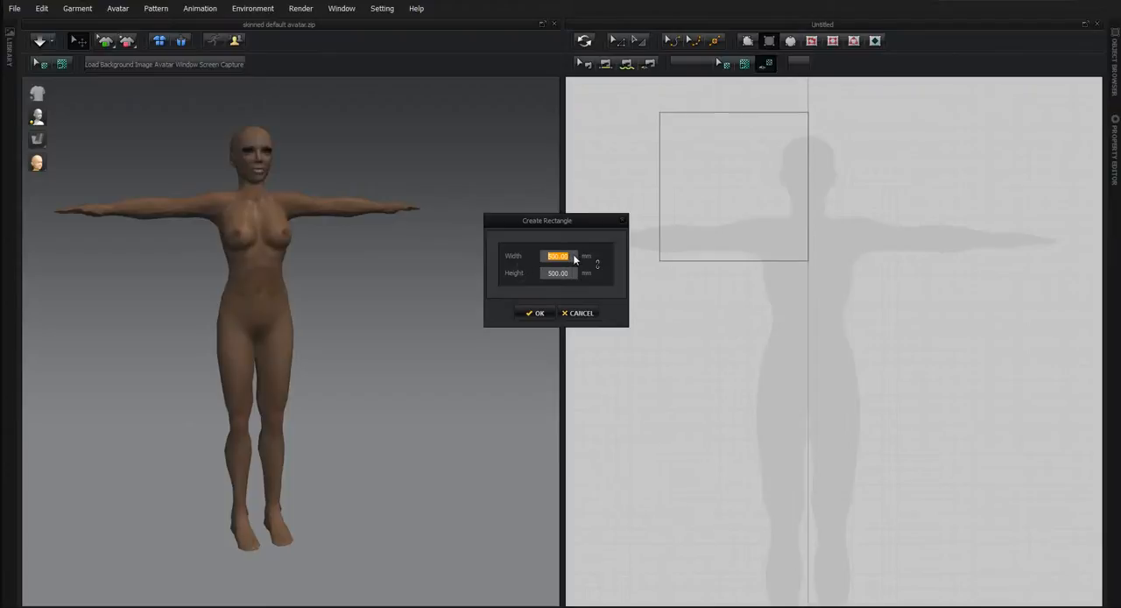
{"action": "type", "text": "300"}
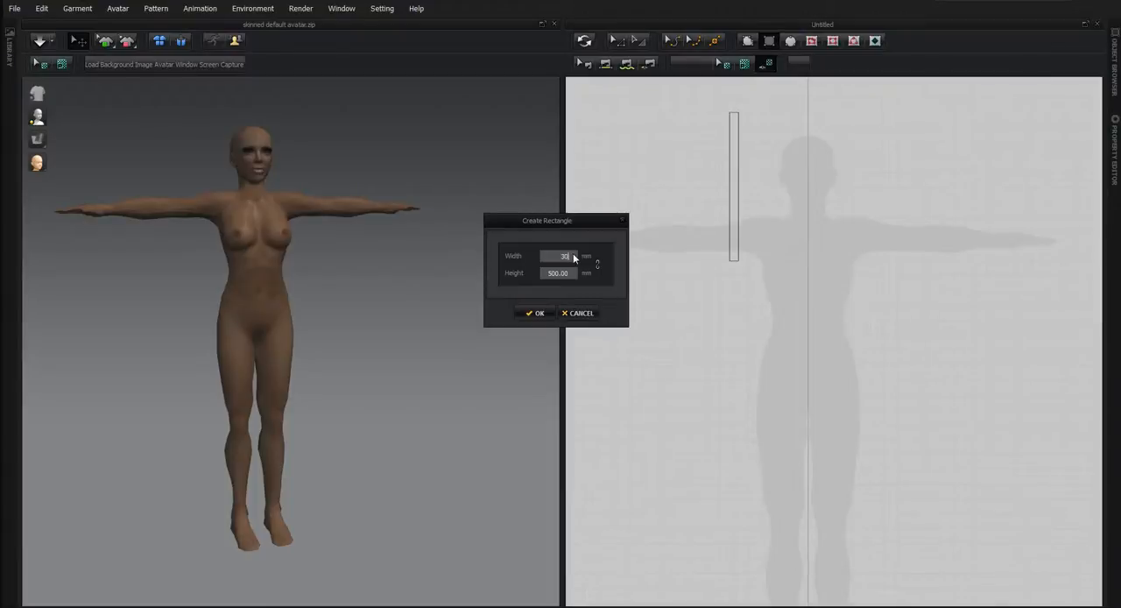
{"action": "left_click", "coordinate": [537, 311]}
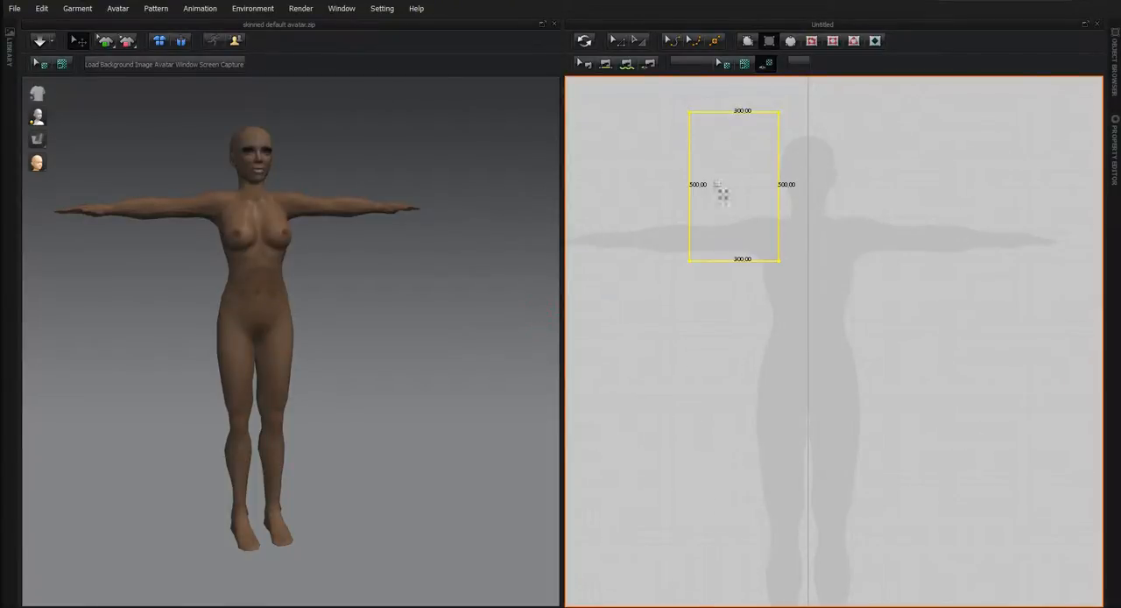
{"action": "left_click", "coordinate": [617, 40]}
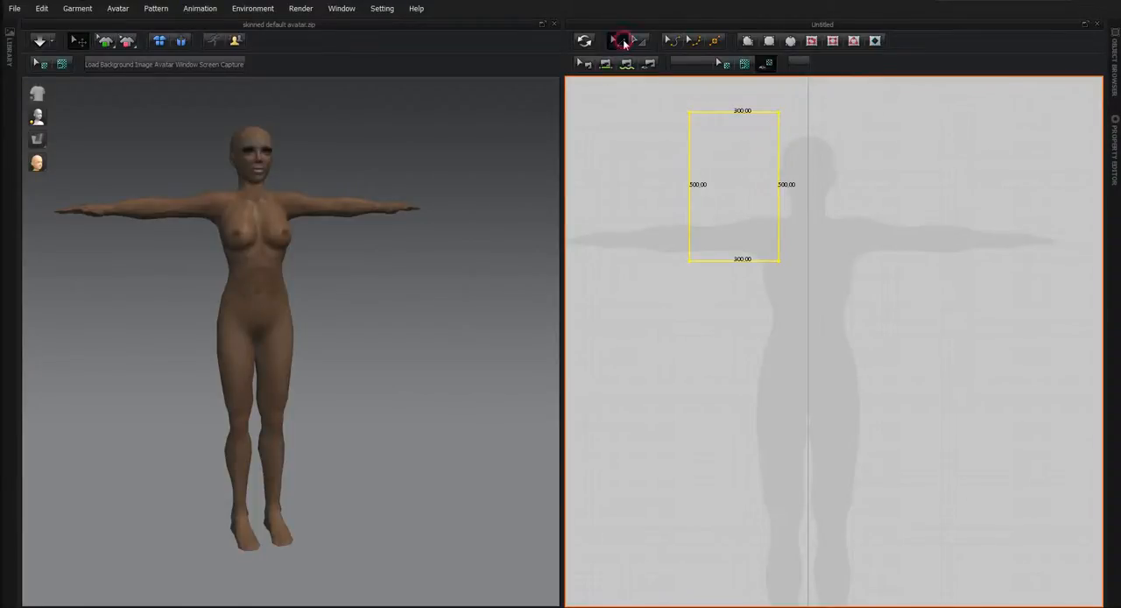
{"action": "left_click_drag", "start_coordinate": [730, 170], "coordinate": [806, 270]}
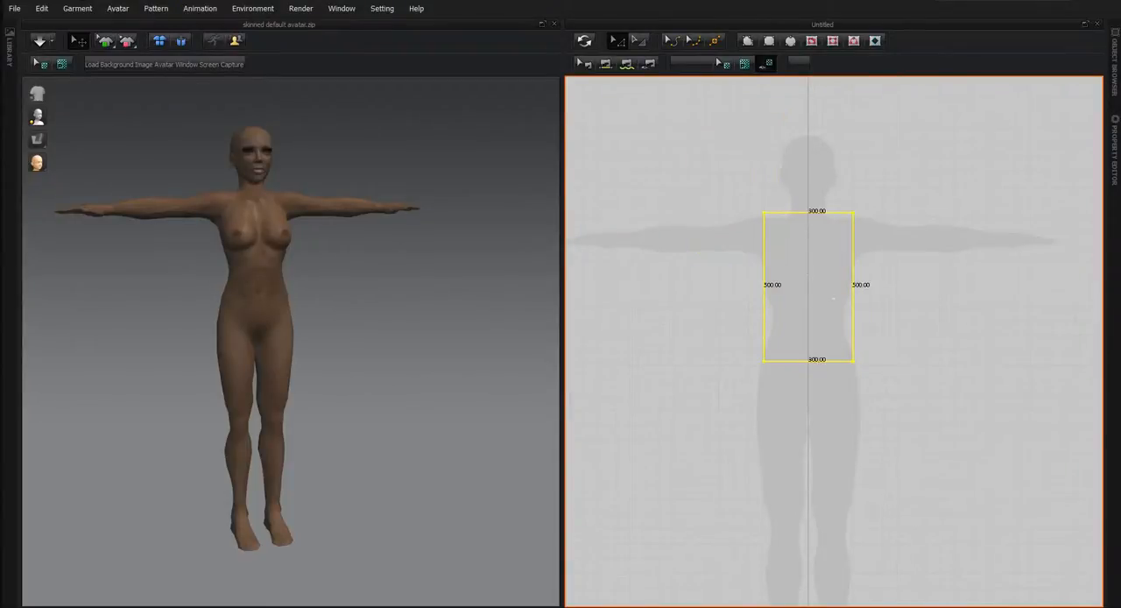
Try adding a point freehand on the rectangle's top edge, about 34 mm from its left corner.
{"action": "scroll", "coordinate": [865, 346], "scroll_direction": "down", "scroll_amount": 3}
{"action": "scroll", "coordinate": [867, 346], "scroll_direction": "up", "scroll_amount": 5}
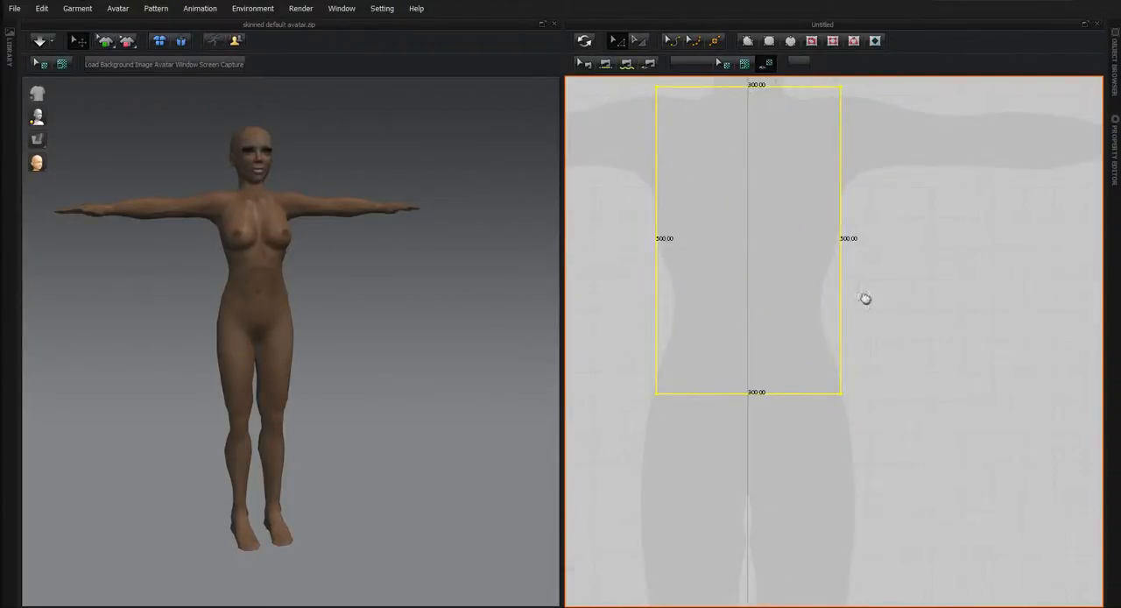
{"action": "middle_click_drag", "start_coordinate": [863, 300], "coordinate": [927, 398]}
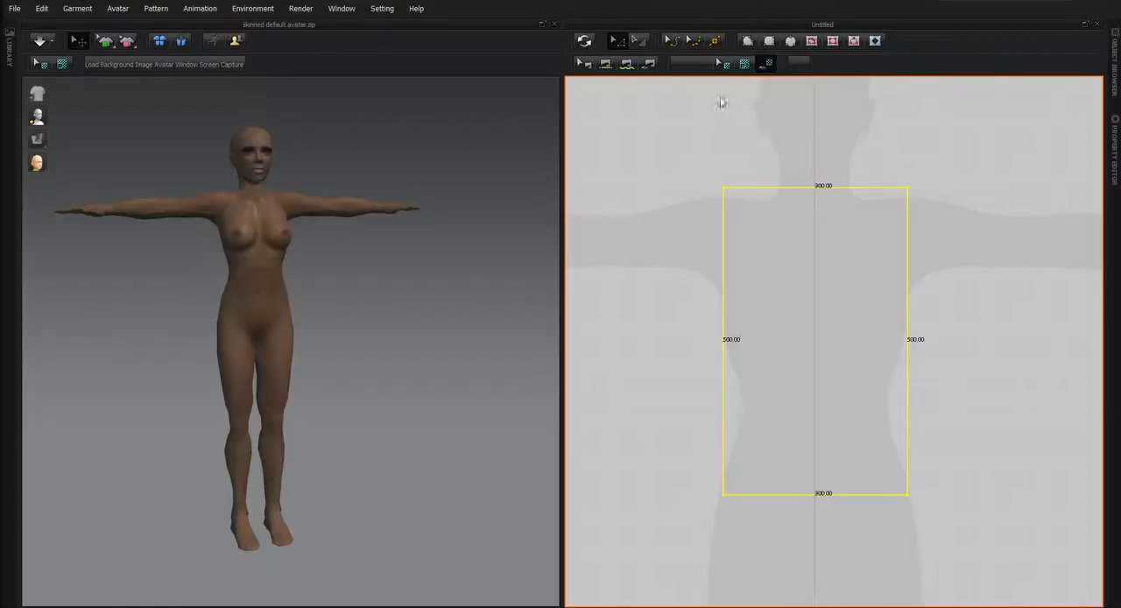
{"action": "left_click", "coordinate": [714, 42]}
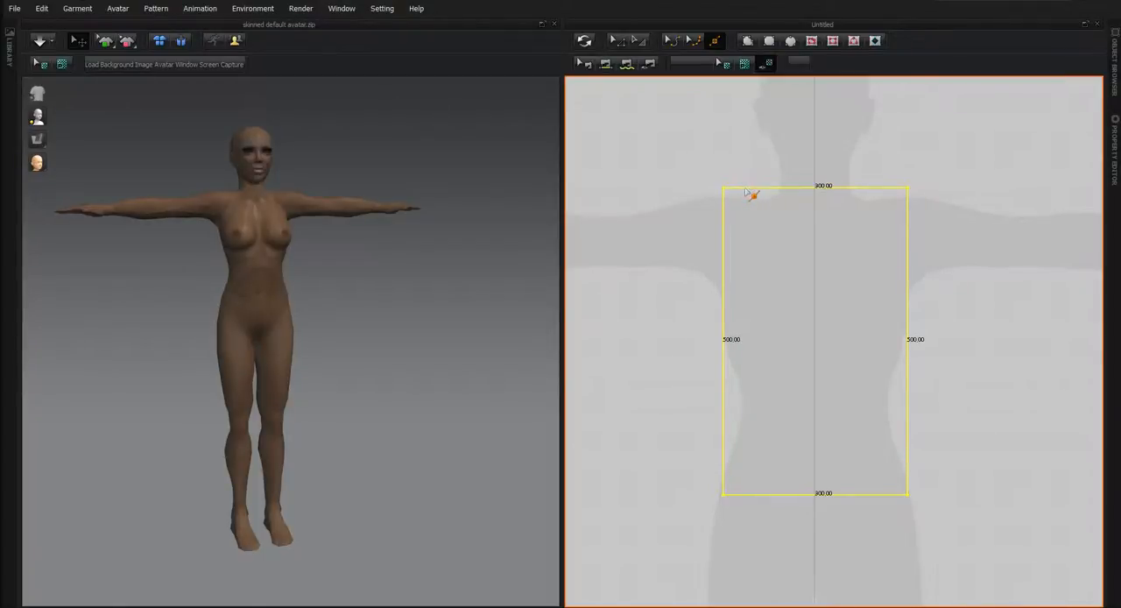
{"action": "left_click", "coordinate": [745, 187]}
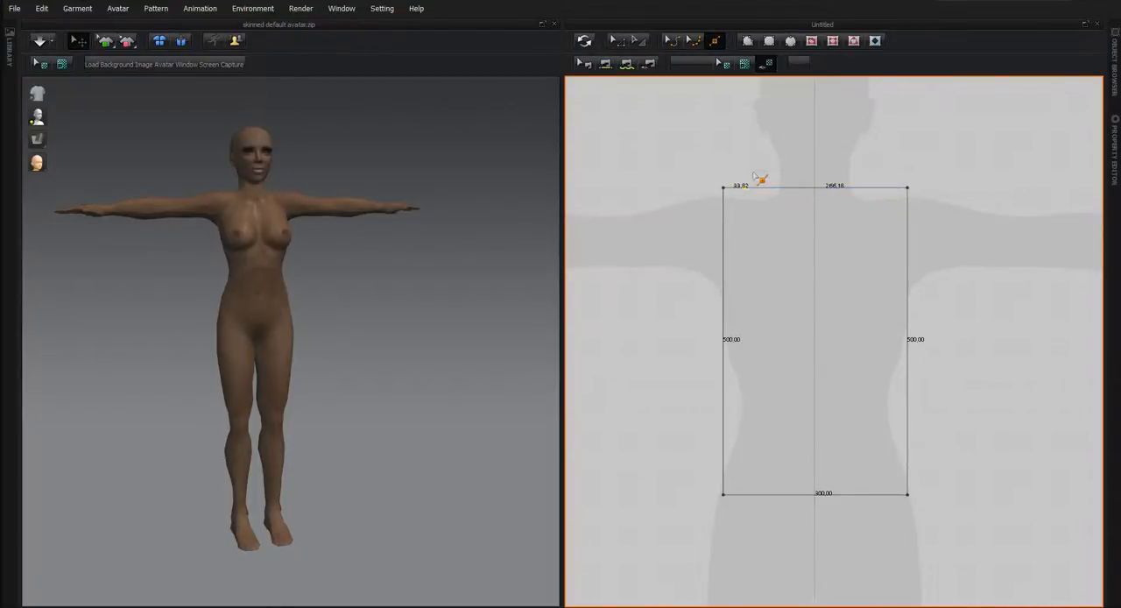
{"action": "left_click", "coordinate": [617, 40]}
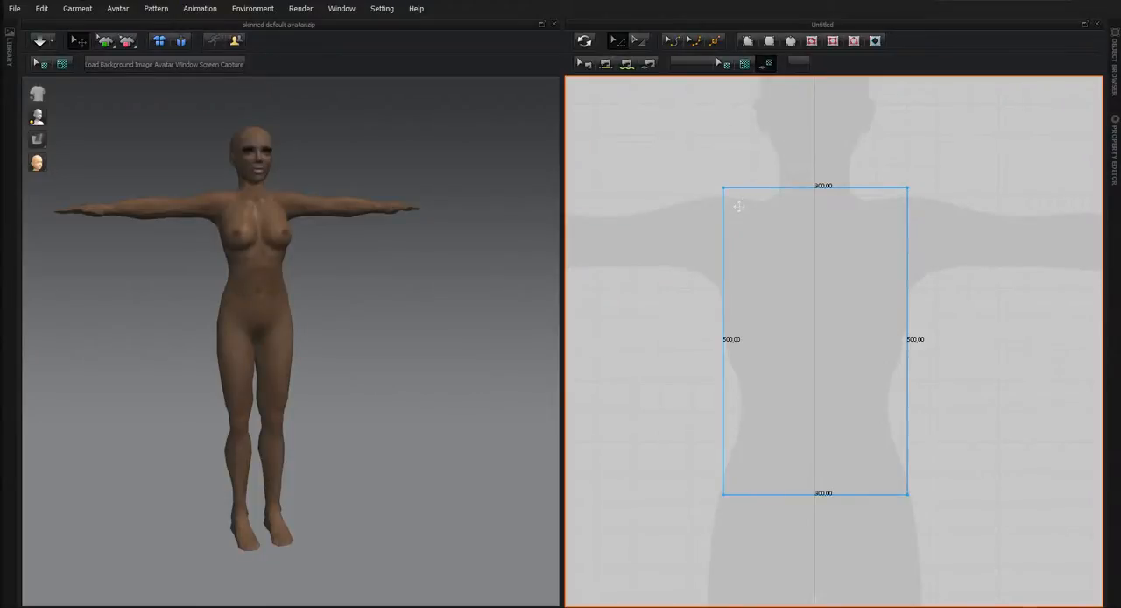
Split the rectangle's top edge into two equal lines using a 50% ratio.
{"action": "left_click", "coordinate": [714, 41]}
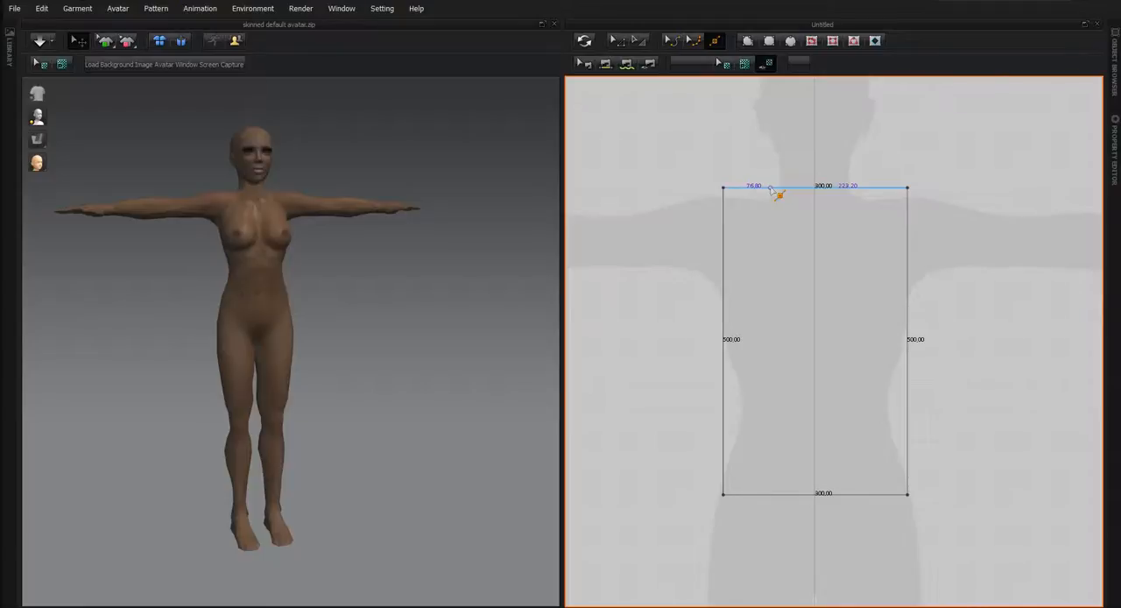
{"action": "left_click", "coordinate": [771, 187]}
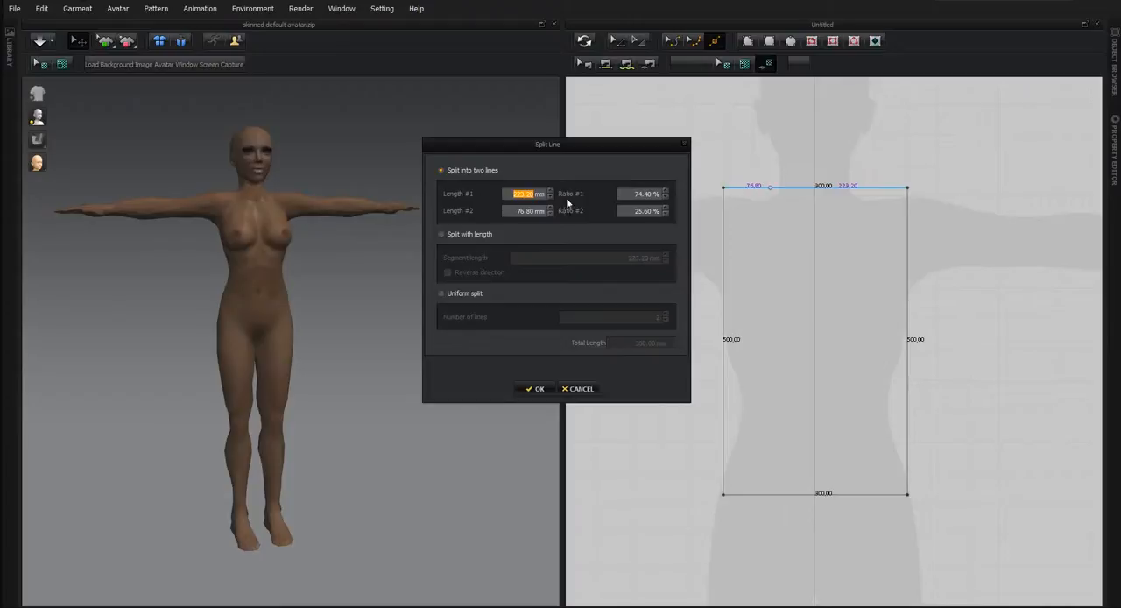
{"action": "left_click", "coordinate": [526, 211]}
{"action": "left_click_drag", "start_coordinate": [526, 211], "coordinate": [550, 211]}
{"action": "type", "text": "50"}
{"action": "left_click", "coordinate": [639, 193]}
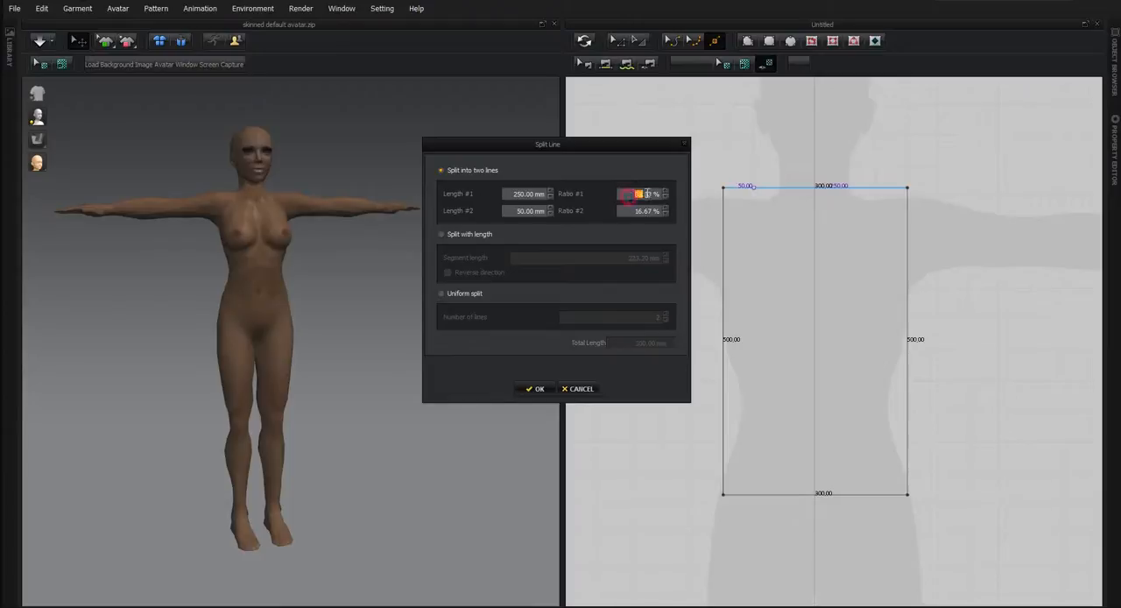
{"action": "type", "text": "50."}
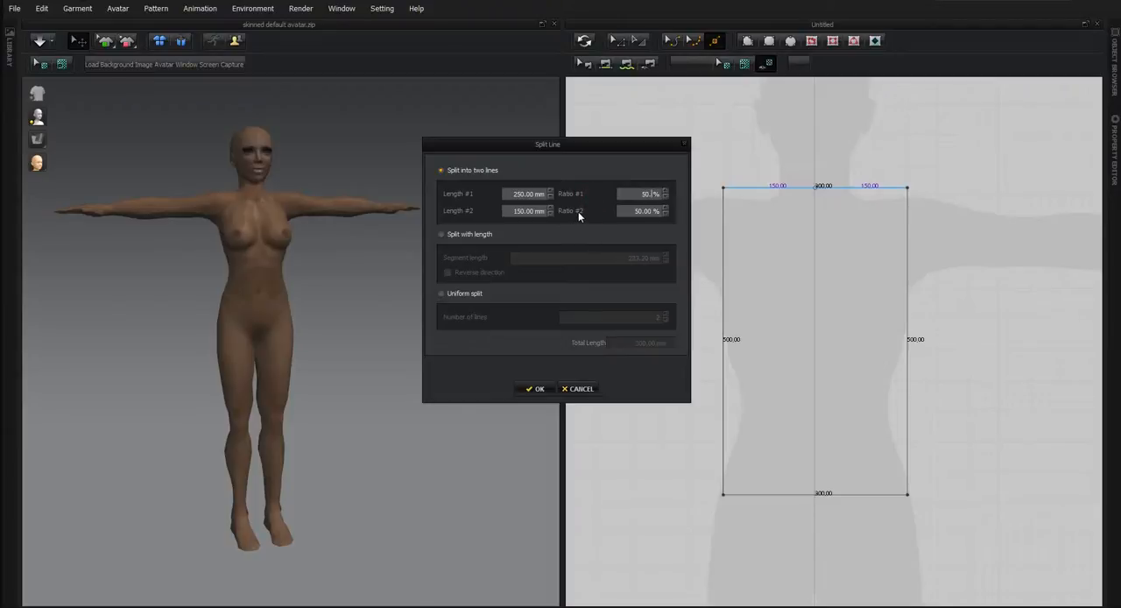
{"action": "key", "text": "Tab"}
{"action": "left_click", "coordinate": [537, 388]}
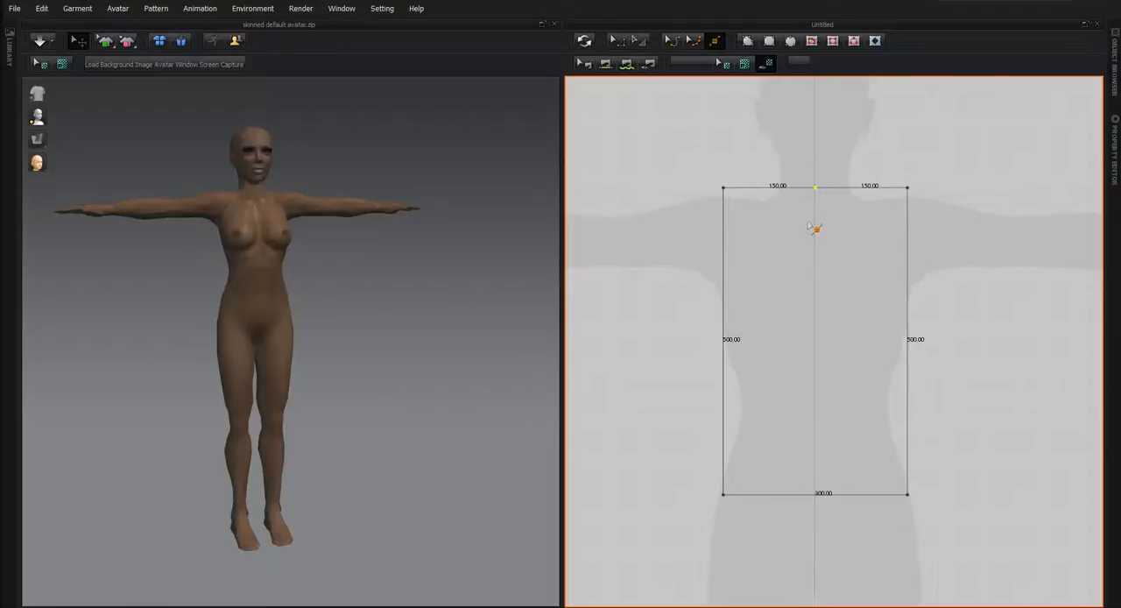
Undo the midpoint split of the rectangle's top edge.
{"action": "key", "text": "ctrl+z"}
{"action": "right_click", "coordinate": [816, 187]}
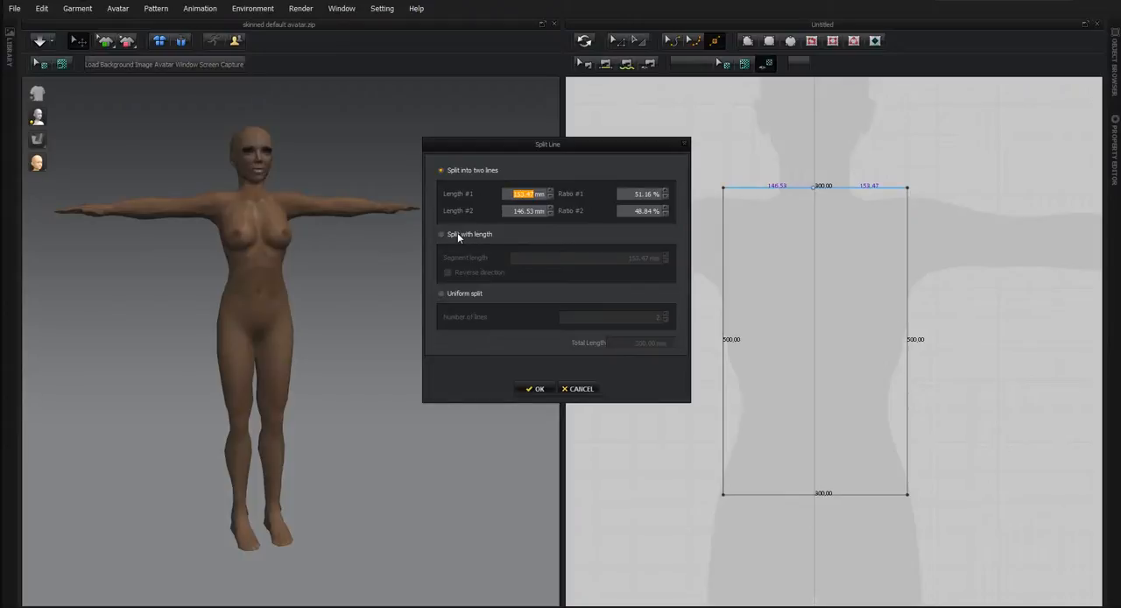
{"action": "left_click", "coordinate": [577, 389]}
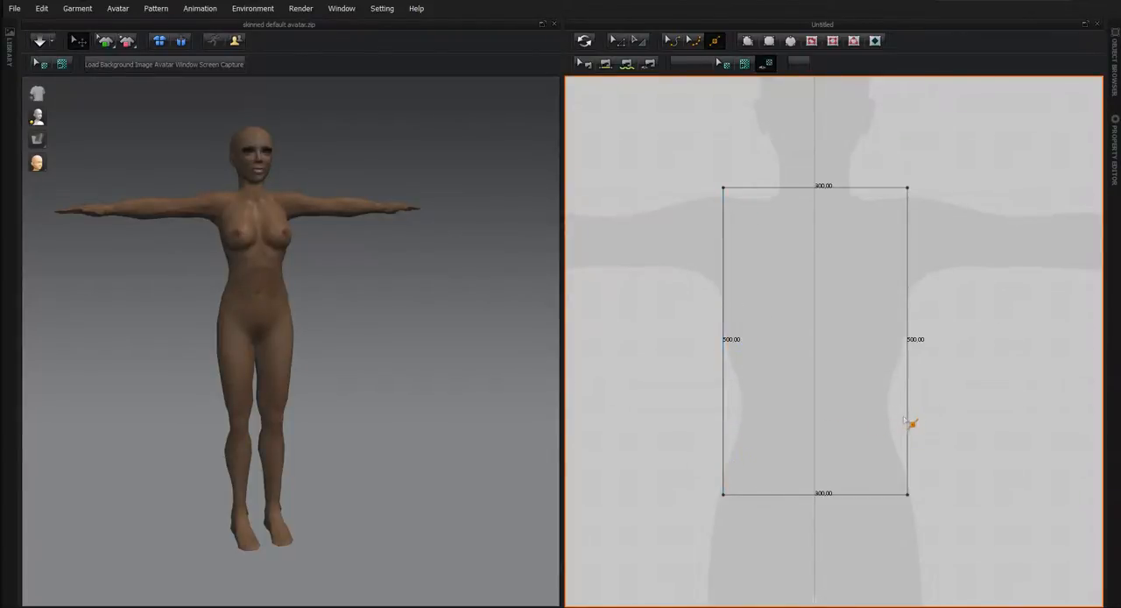
Split the rectangle's left edge by length, using a 350 mm segment measured from its upper corner.
{"action": "left_click", "coordinate": [724, 404]}
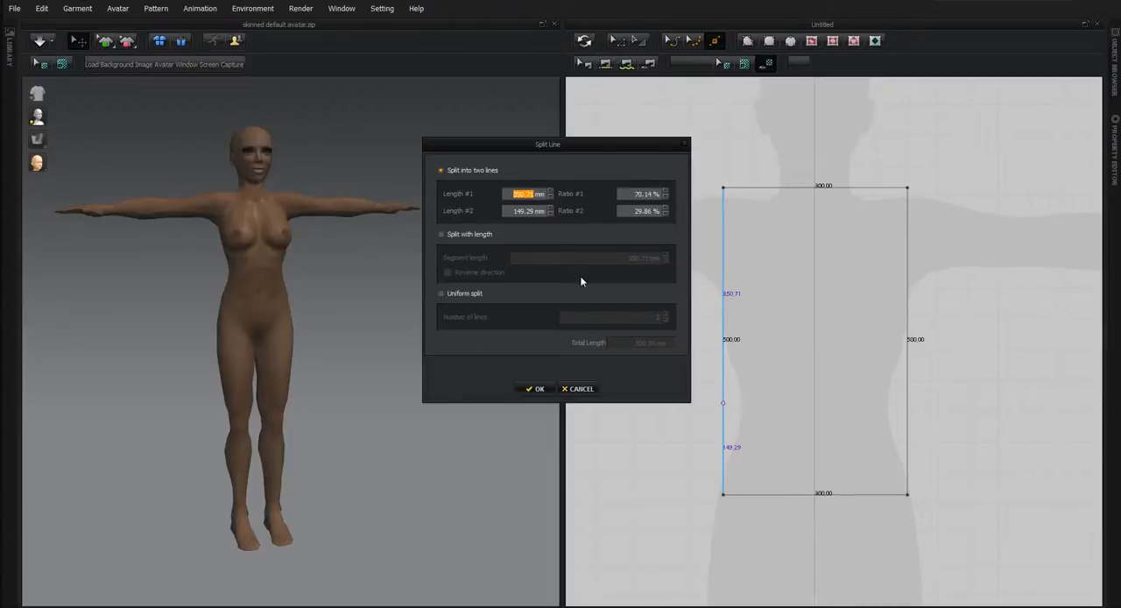
{"action": "left_click", "coordinate": [441, 235]}
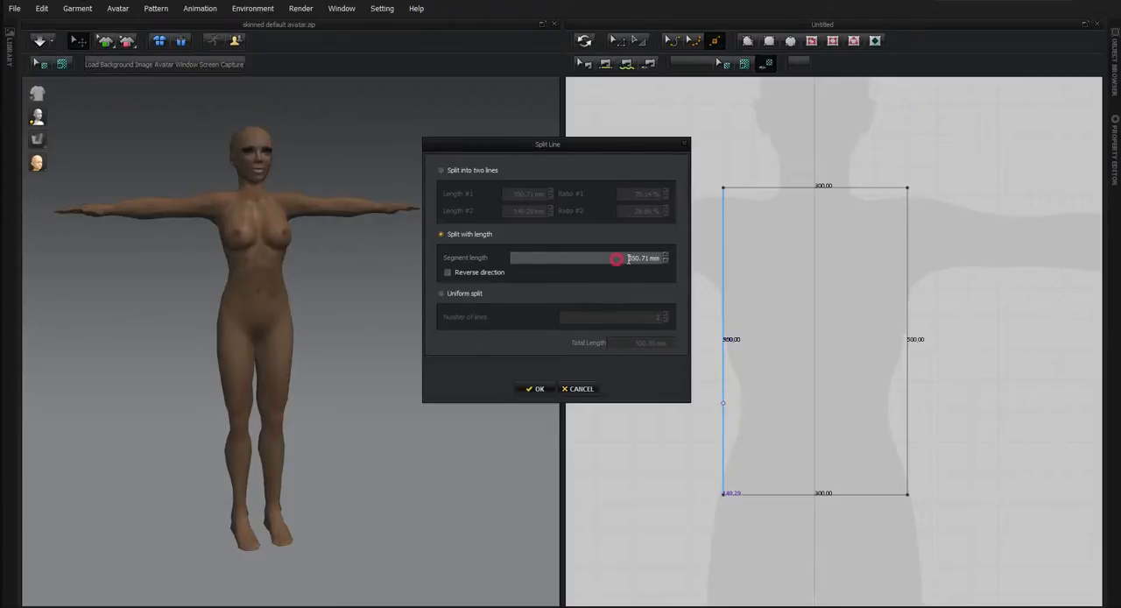
{"action": "left_click_drag", "start_coordinate": [627, 257], "coordinate": [669, 261]}
{"action": "type", "text": "350"}
{"action": "left_click", "coordinate": [536, 389]}
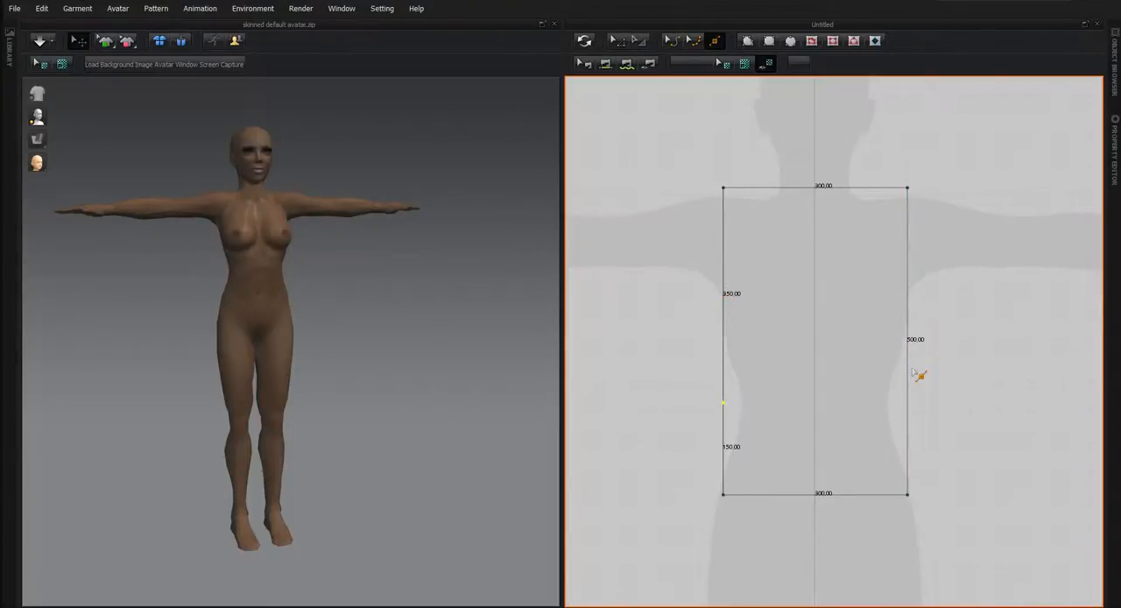
Split the rectangle's right edge by length, using a 350 mm segment measured from its lower corner.
{"action": "left_click", "coordinate": [906, 401]}
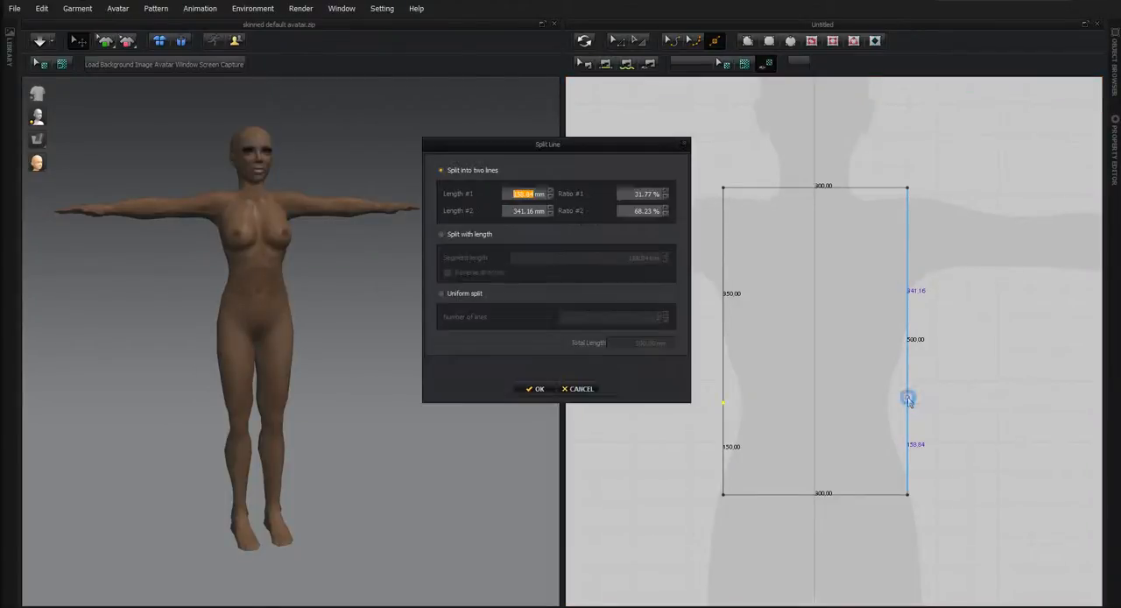
{"action": "left_click", "coordinate": [441, 235]}
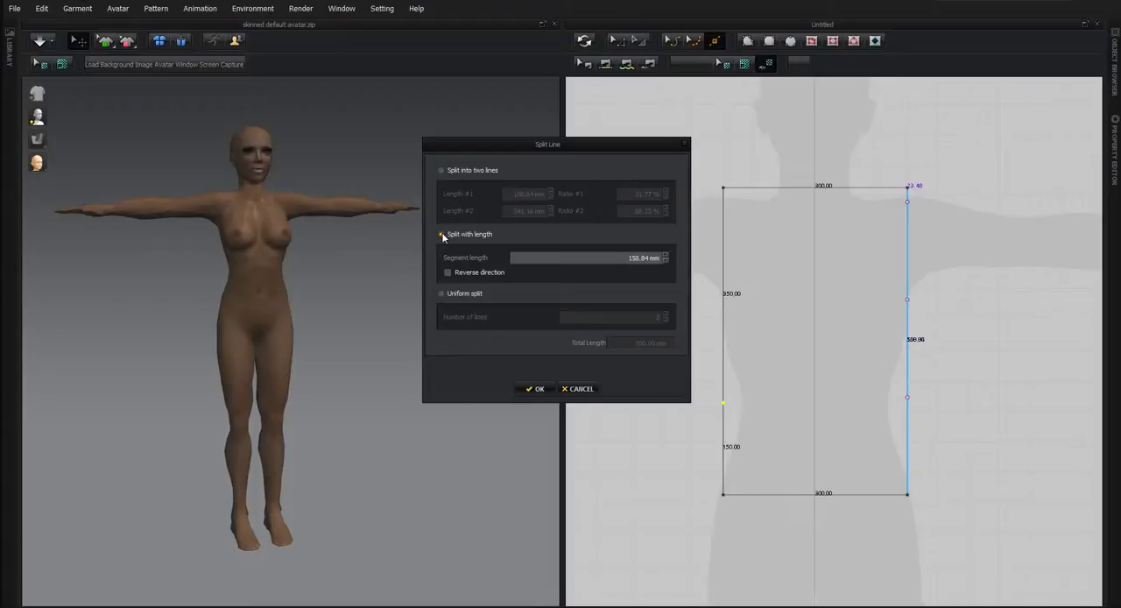
{"action": "left_click_drag", "start_coordinate": [626, 257], "coordinate": [681, 264]}
{"action": "type", "text": "150"}
{"action": "key", "text": "Return"}
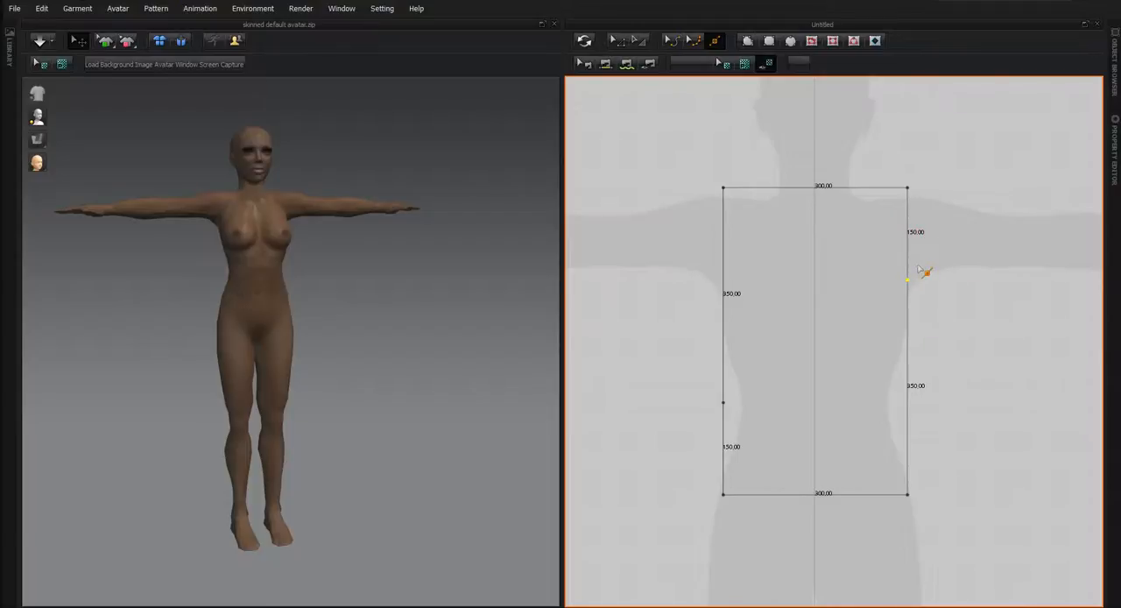
Remove the point on the rectangle's right edge and re-split that edge by length with a 350 mm segment in reverse direction.
{"action": "key", "text": "Delete"}
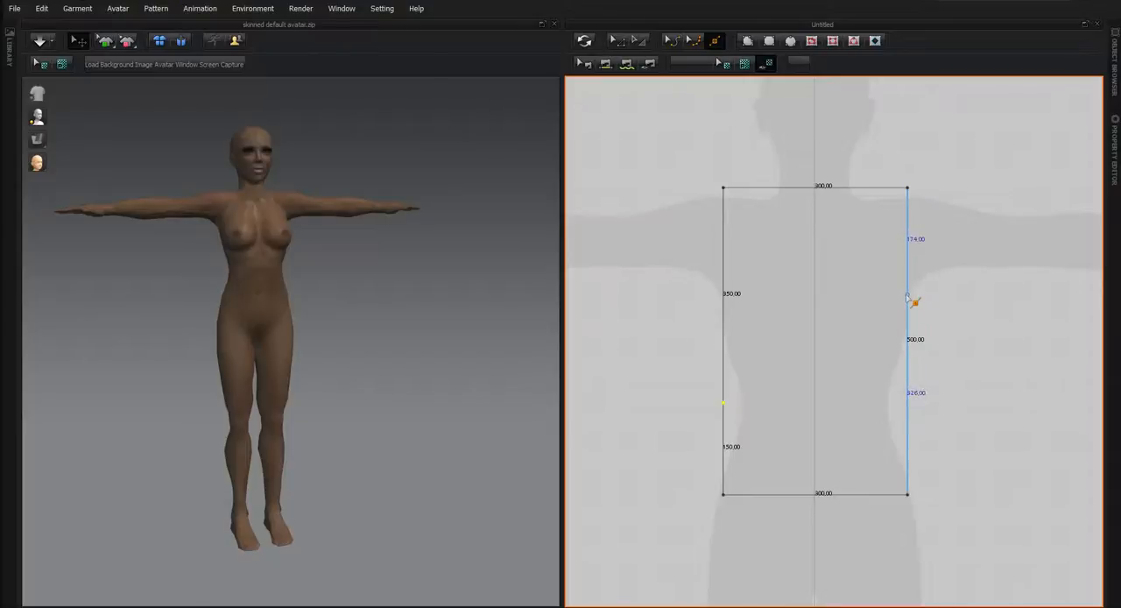
{"action": "left_click", "coordinate": [907, 299]}
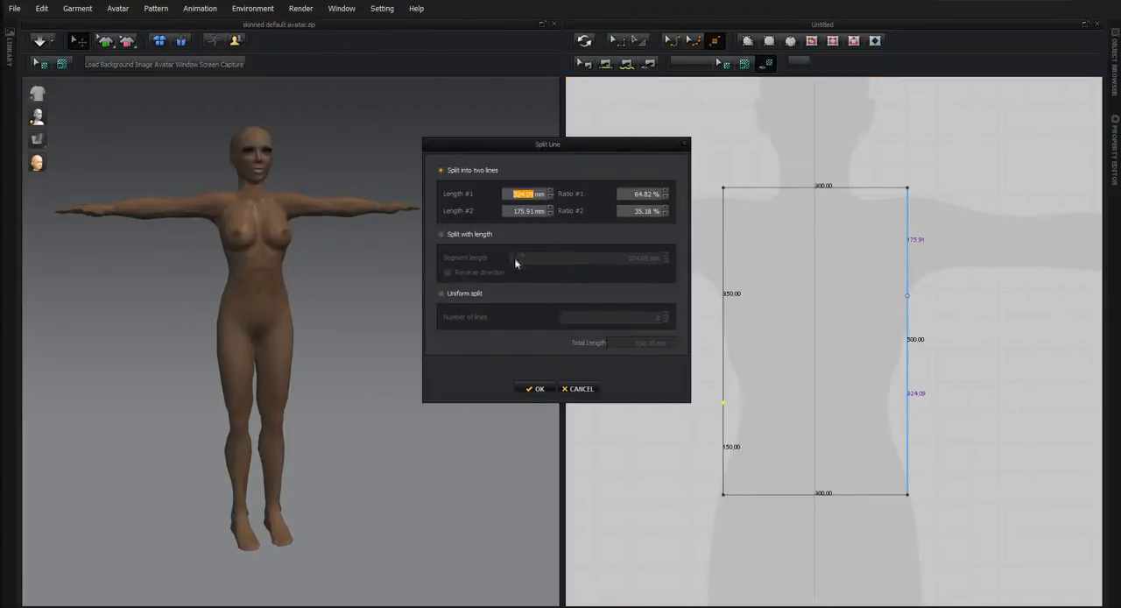
{"action": "left_click", "coordinate": [441, 234]}
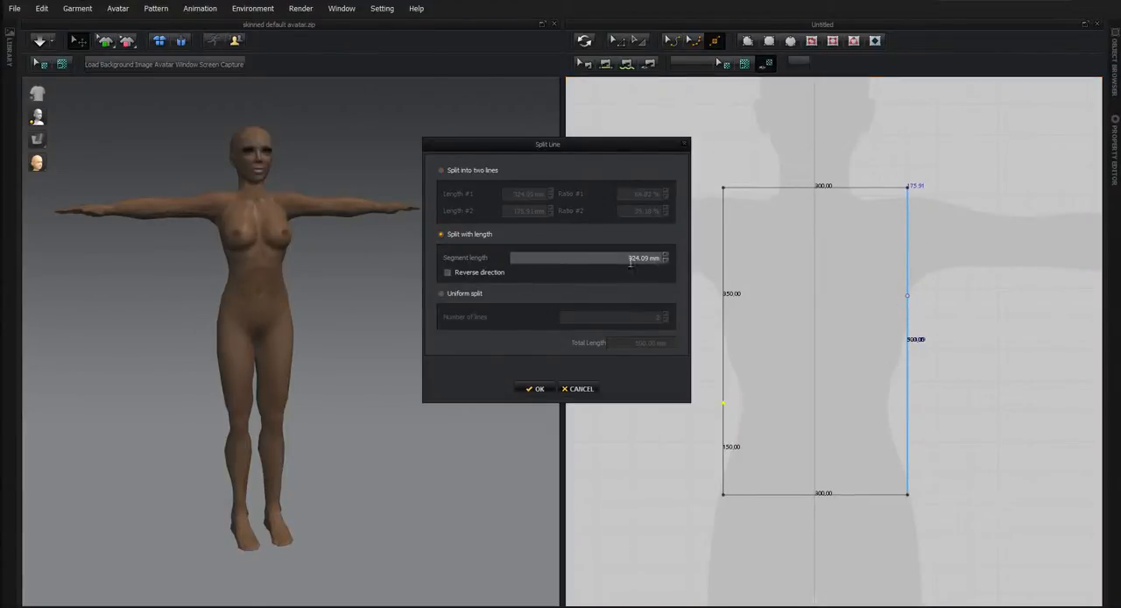
{"action": "double_click", "coordinate": [630, 258]}
{"action": "type", "text": "350"}
{"action": "left_click", "coordinate": [448, 273]}
{"action": "left_click", "coordinate": [533, 388]}
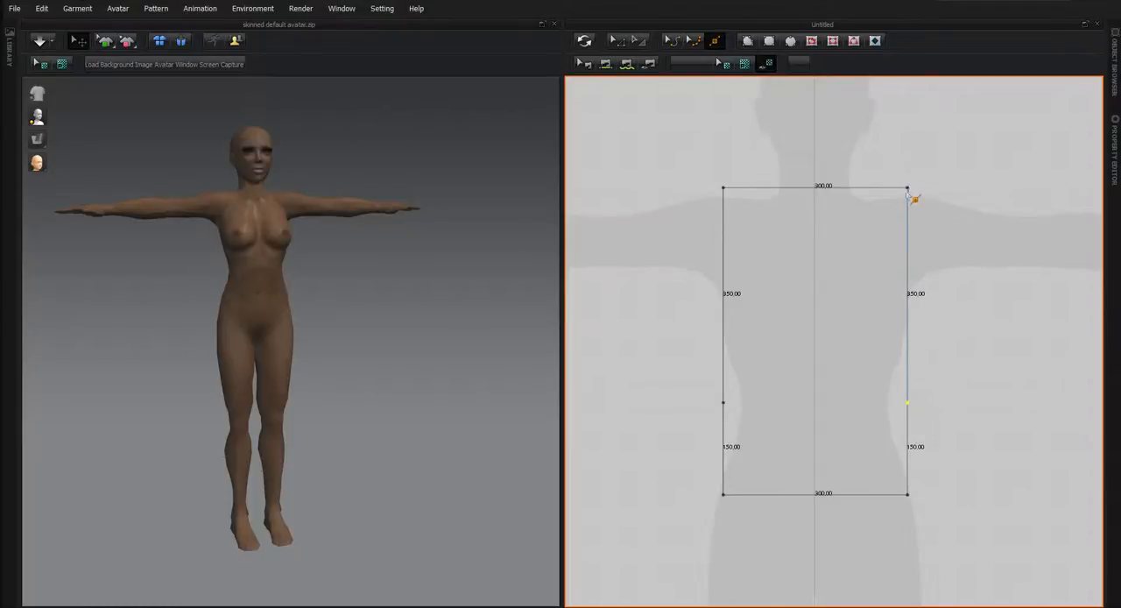
Split the right edge's upper 350 mm line by length, using a 175 mm segment.
{"action": "right_click", "coordinate": [911, 296]}
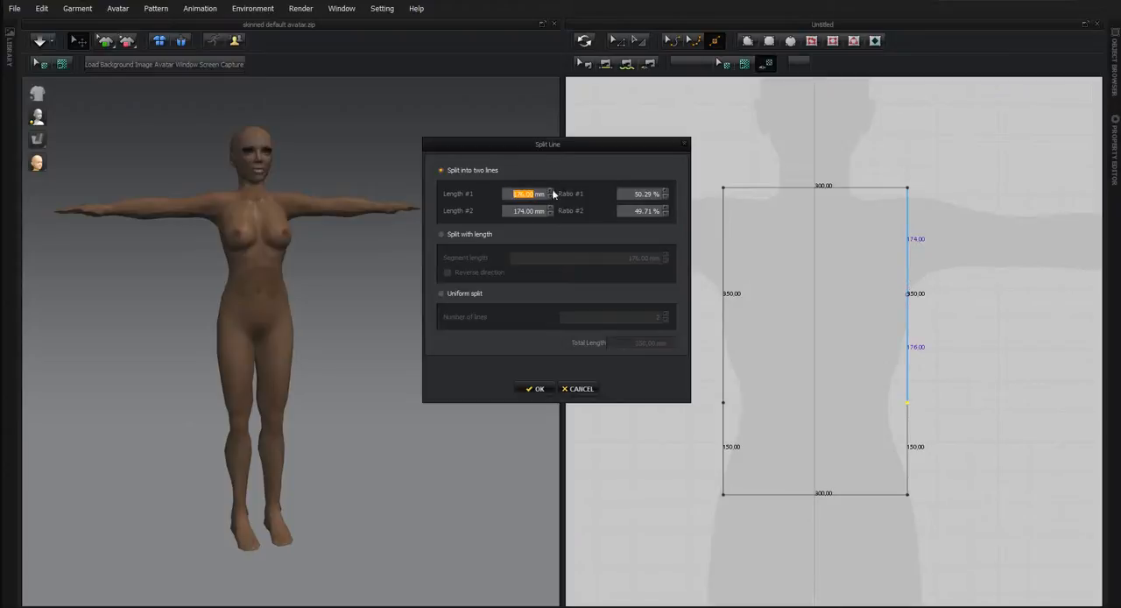
{"action": "left_click", "coordinate": [510, 209]}
{"action": "left_click", "coordinate": [439, 234]}
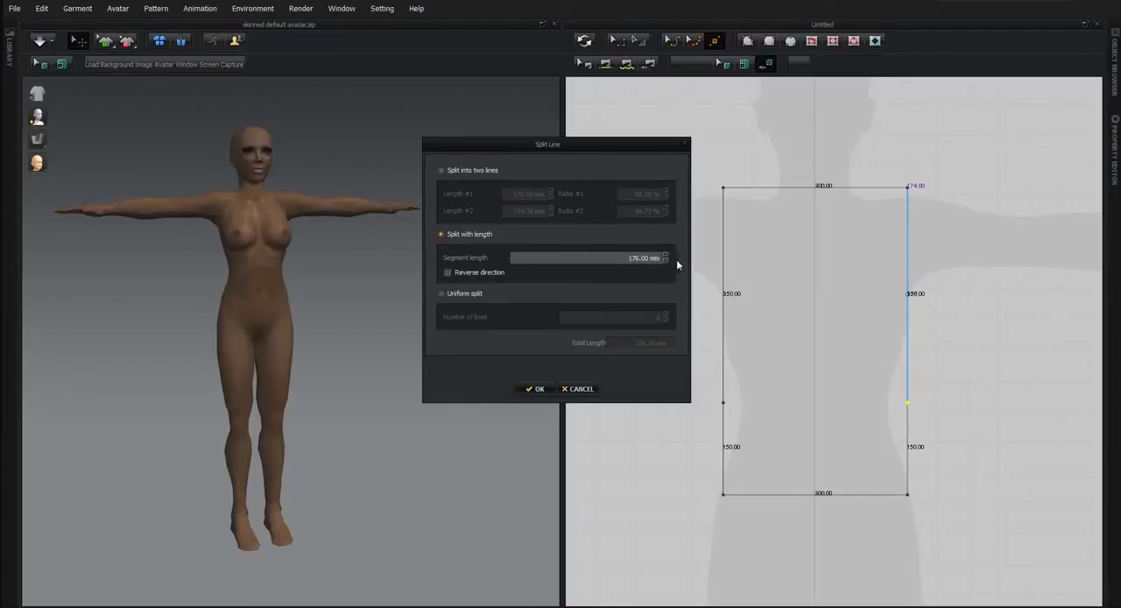
{"action": "left_click", "coordinate": [665, 261]}
{"action": "left_click", "coordinate": [535, 390]}
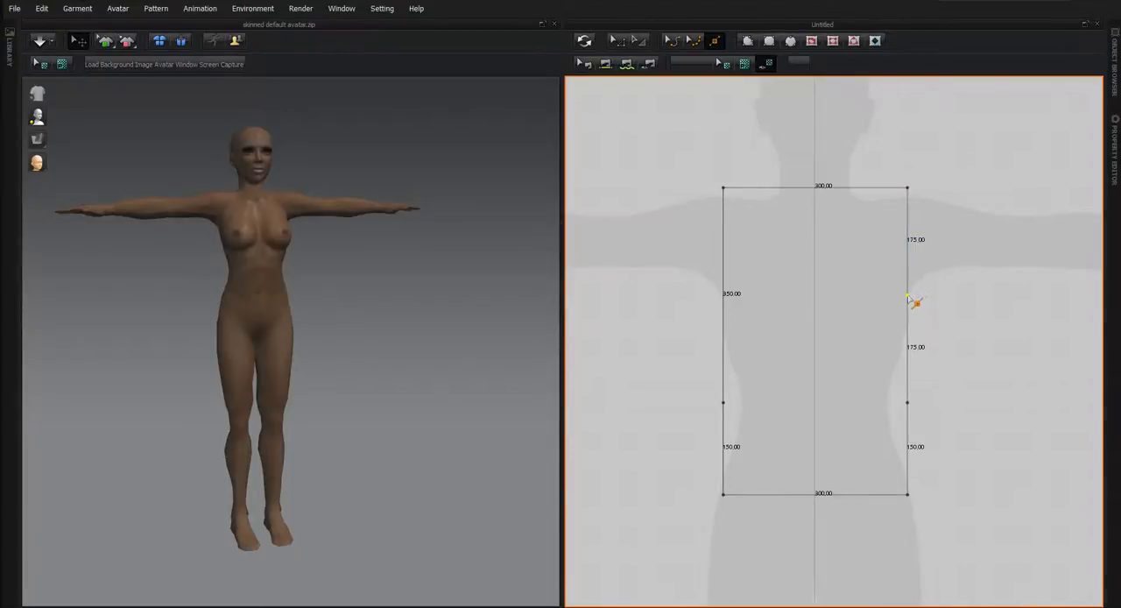
Split the left edge's upper 350 mm line uniformly into 2 lines.
{"action": "right_click", "coordinate": [725, 298]}
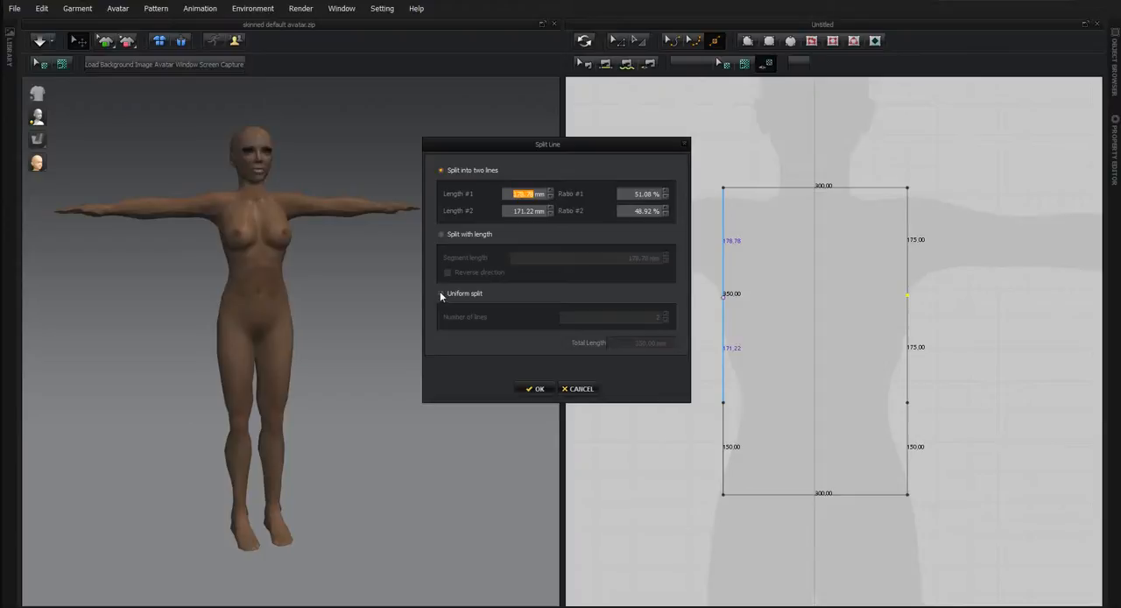
{"action": "left_click", "coordinate": [440, 293]}
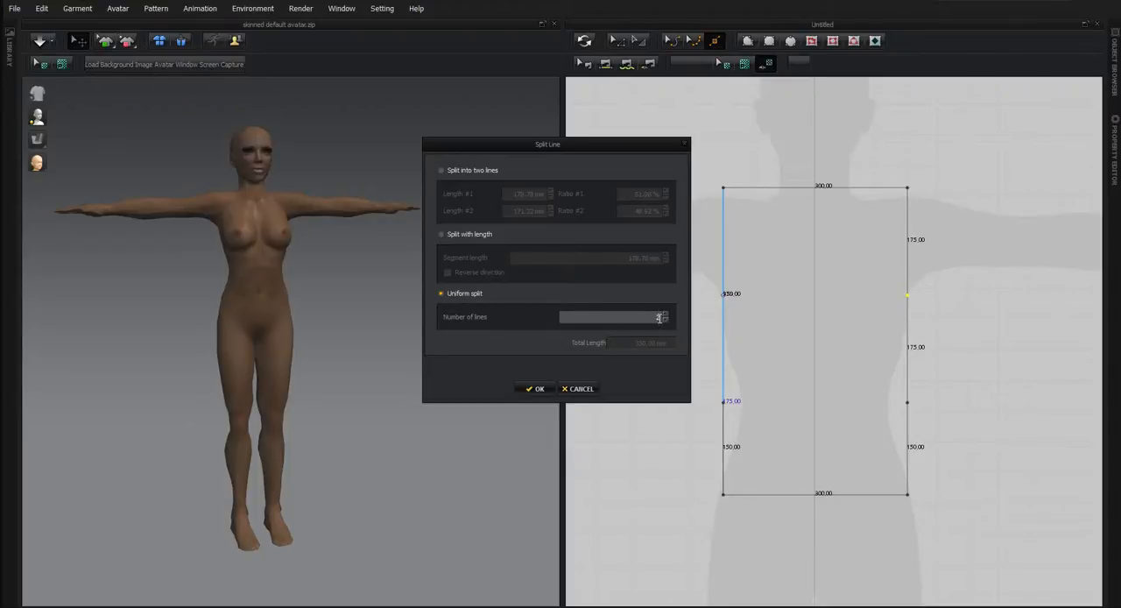
{"action": "left_click", "coordinate": [533, 388]}
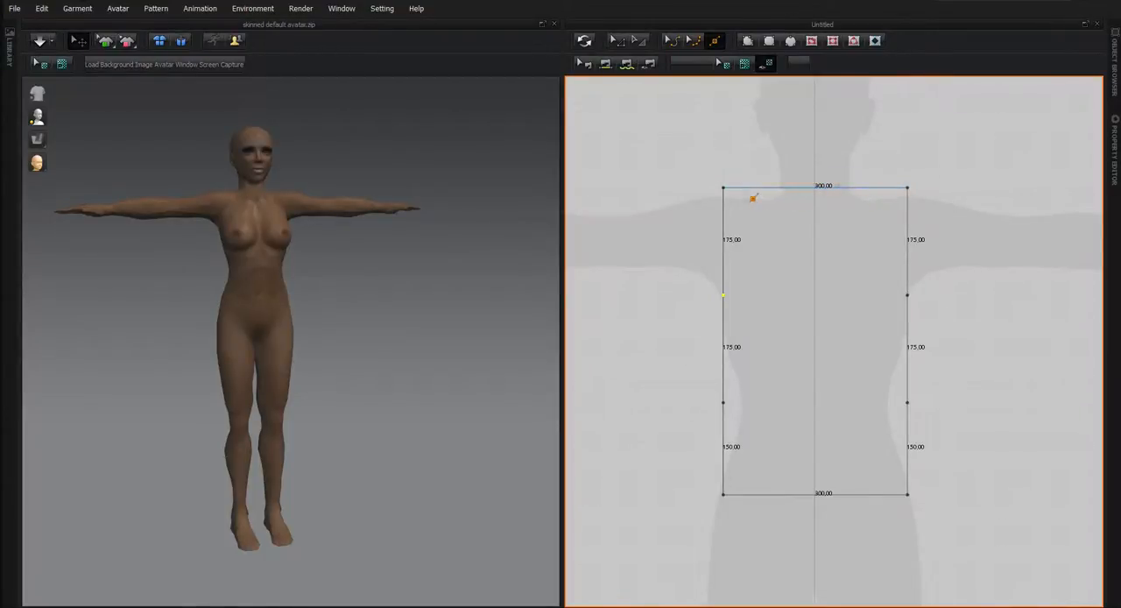
Split the rectangle's top edge uniformly into 6 lines.
{"action": "left_click", "coordinate": [813, 188]}
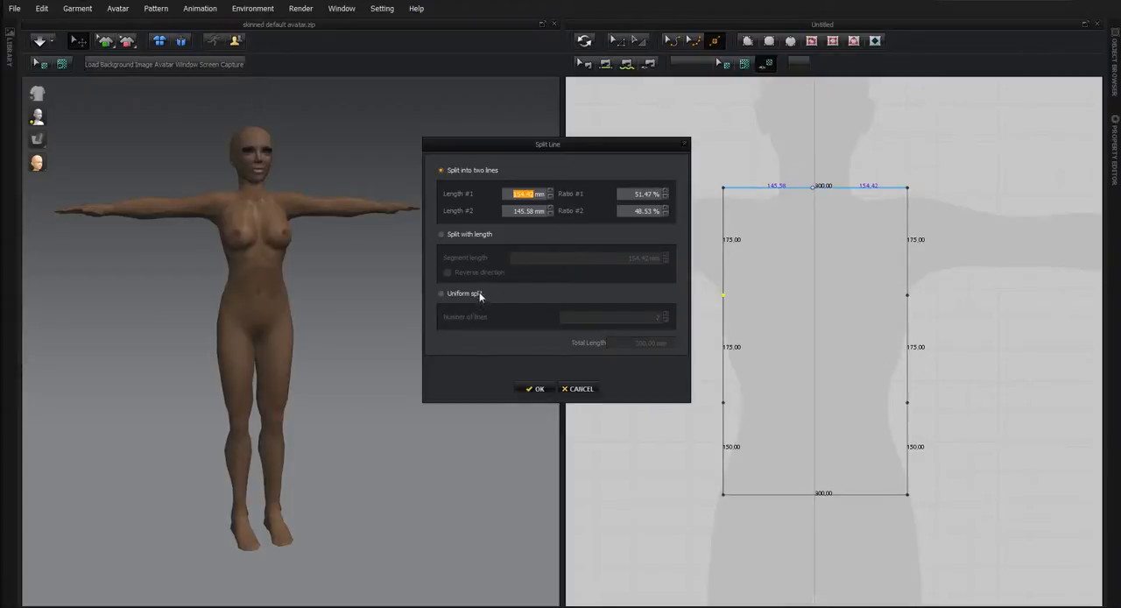
{"action": "left_click", "coordinate": [441, 294]}
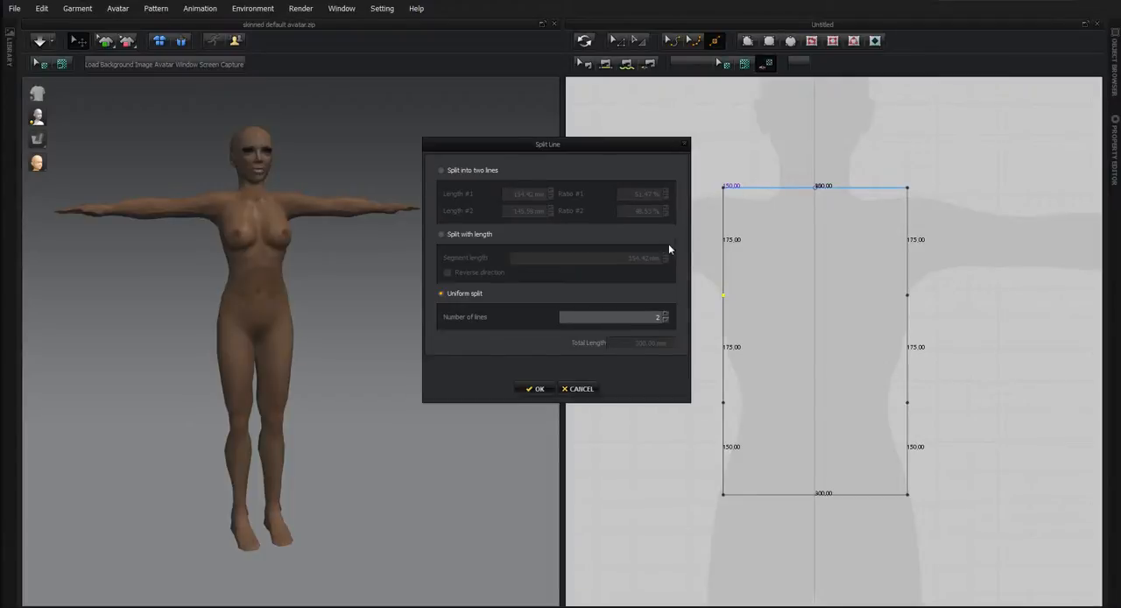
{"action": "left_click", "coordinate": [657, 315]}
{"action": "type", "text": "8"}
{"action": "left_click", "coordinate": [664, 321]}
{"action": "left_click", "coordinate": [663, 321]}
{"action": "left_click", "coordinate": [535, 391]}
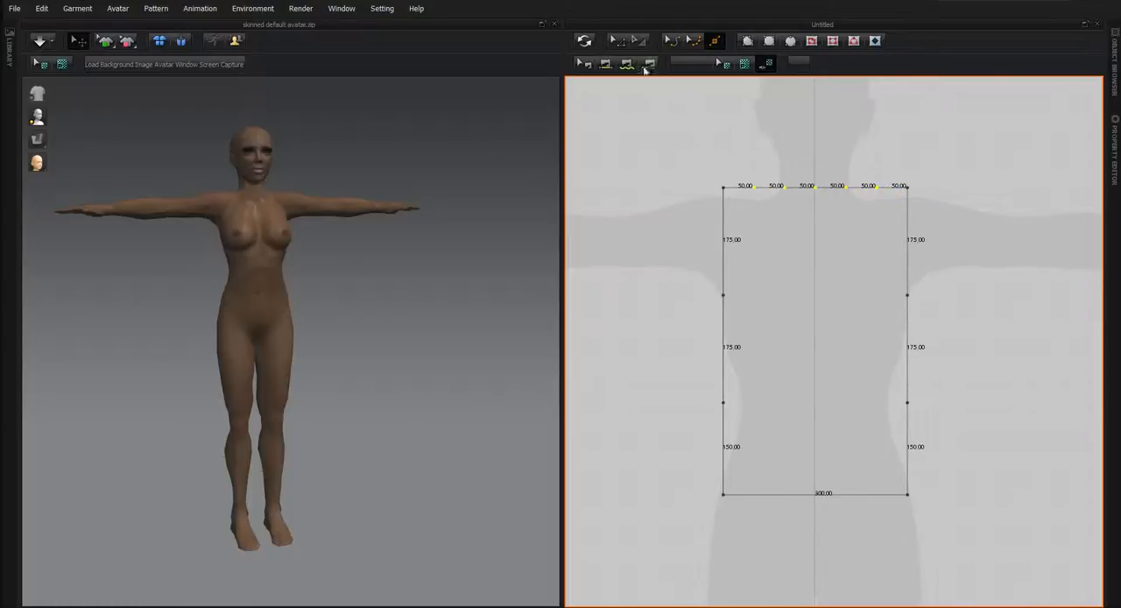
Delete the two points directly on either side of the top edge's midpoint.
{"action": "left_click", "coordinate": [618, 42]}
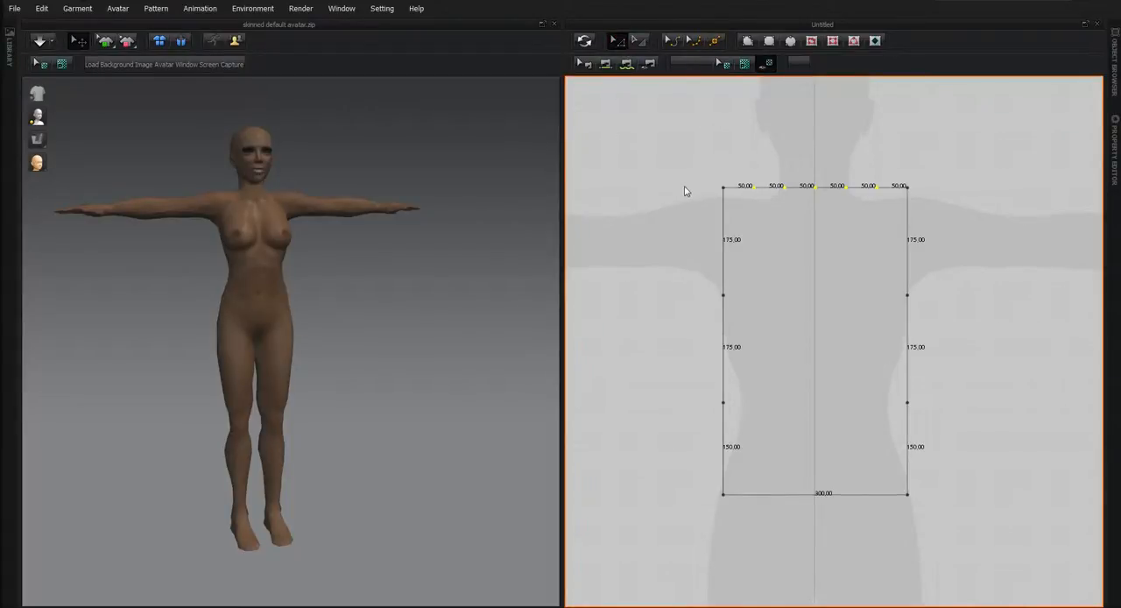
{"action": "left_click_drag", "start_coordinate": [767, 165], "coordinate": [793, 211]}
{"action": "left_click_drag", "start_coordinate": [830, 176], "coordinate": [845, 198]}
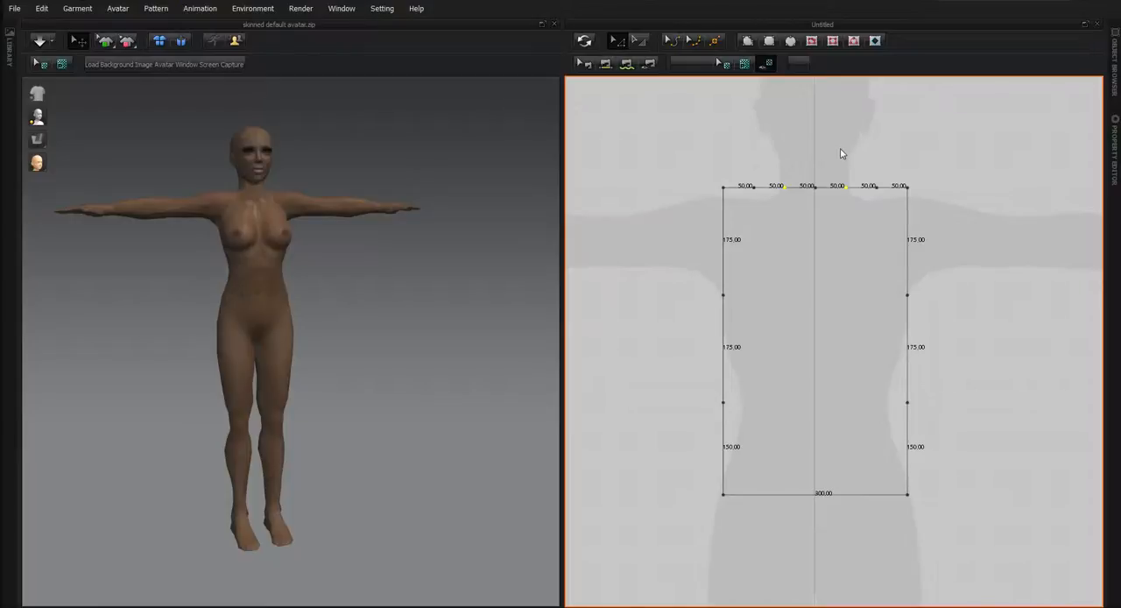
{"action": "key", "text": "Delete"}
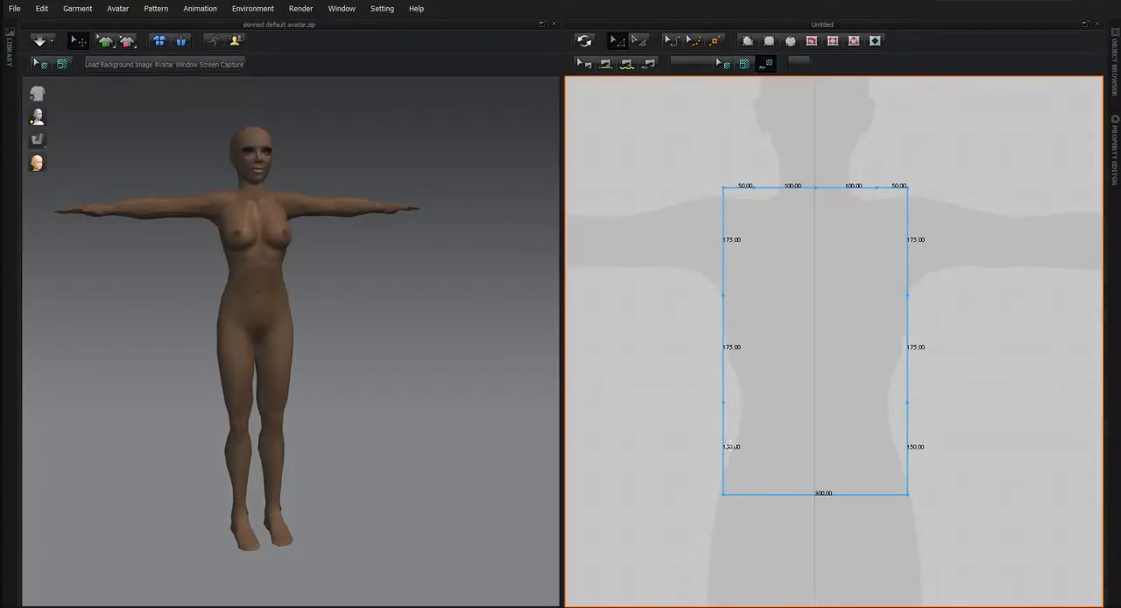
{"action": "left_click", "coordinate": [715, 40]}
{"action": "right_click", "coordinate": [680, 180]}
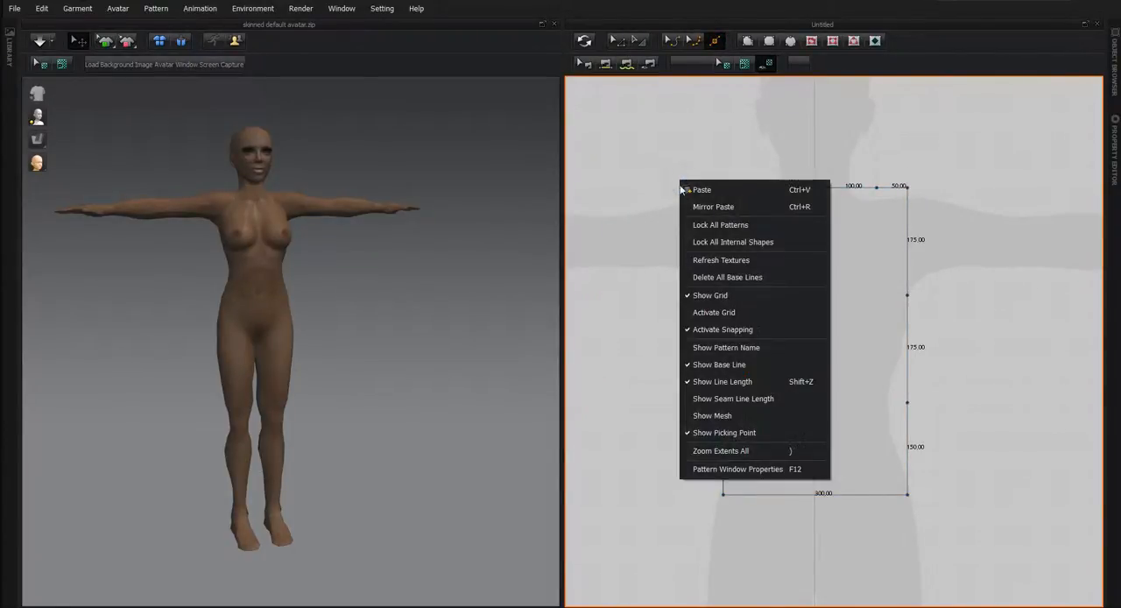
{"action": "left_click", "coordinate": [658, 152]}
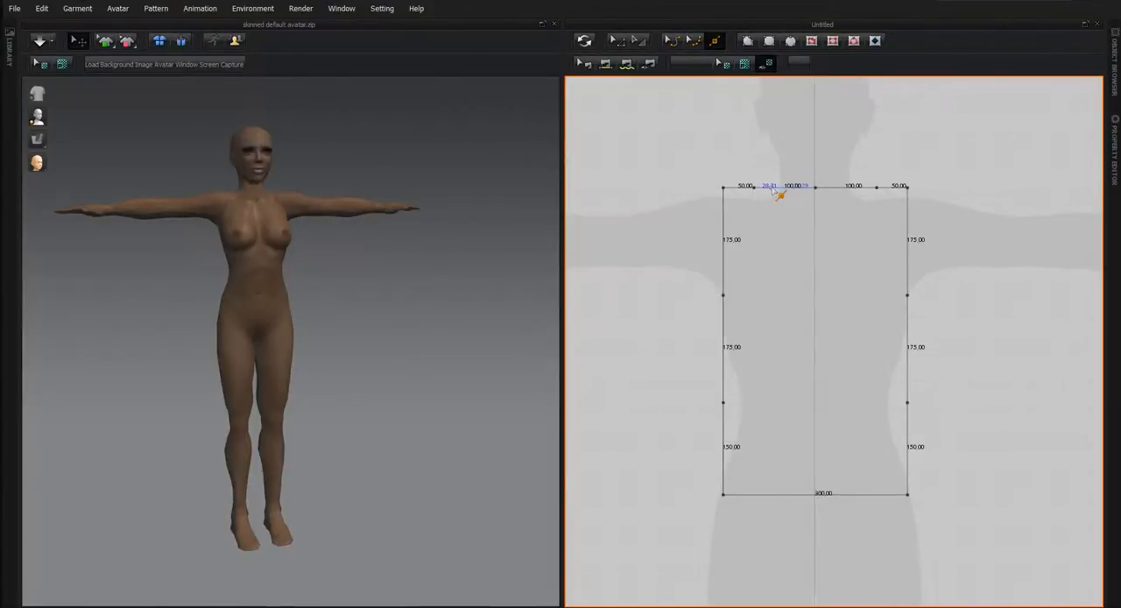
{"action": "left_click", "coordinate": [724, 248]}
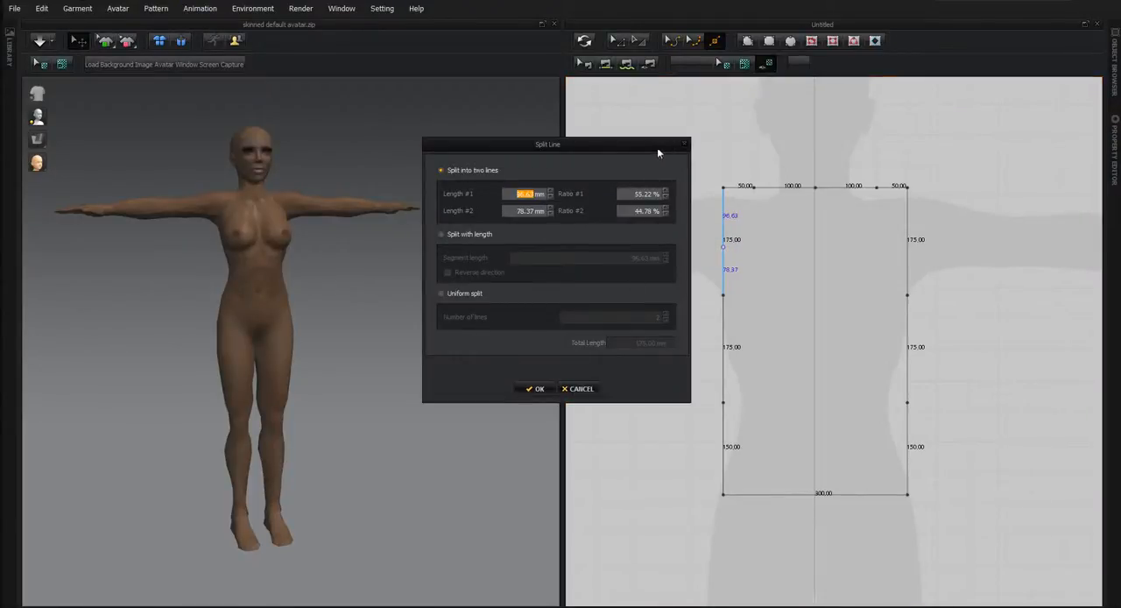
{"action": "left_click", "coordinate": [685, 145]}
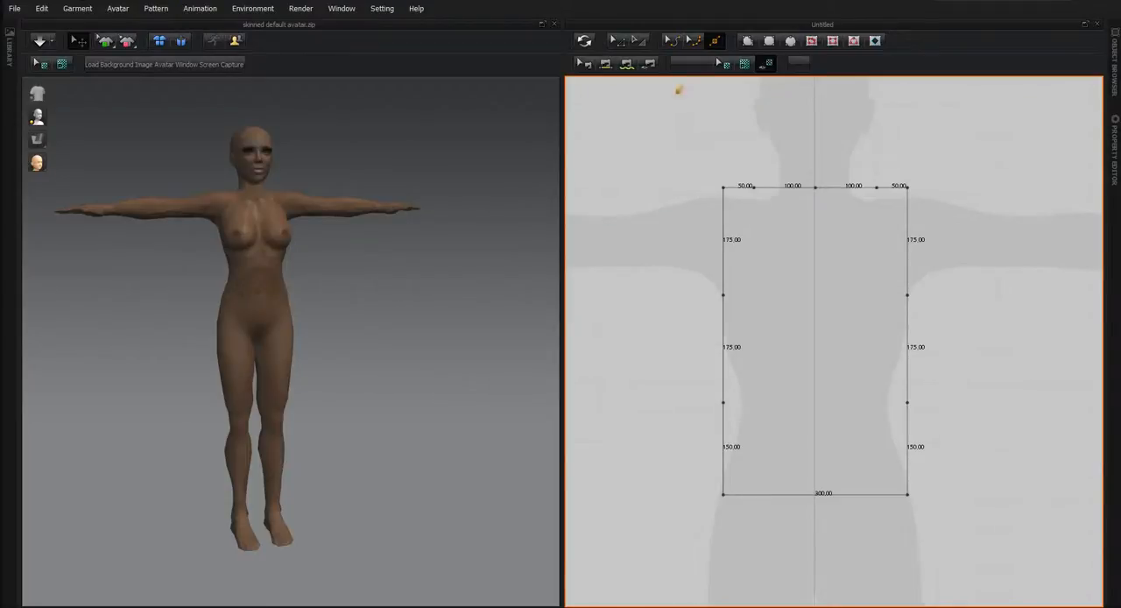
Move the pattern's upper-left corner point 20 mm inward along the top edge.
{"action": "left_click", "coordinate": [619, 43]}
{"action": "left_click", "coordinate": [618, 42]}
{"action": "left_click", "coordinate": [721, 198]}
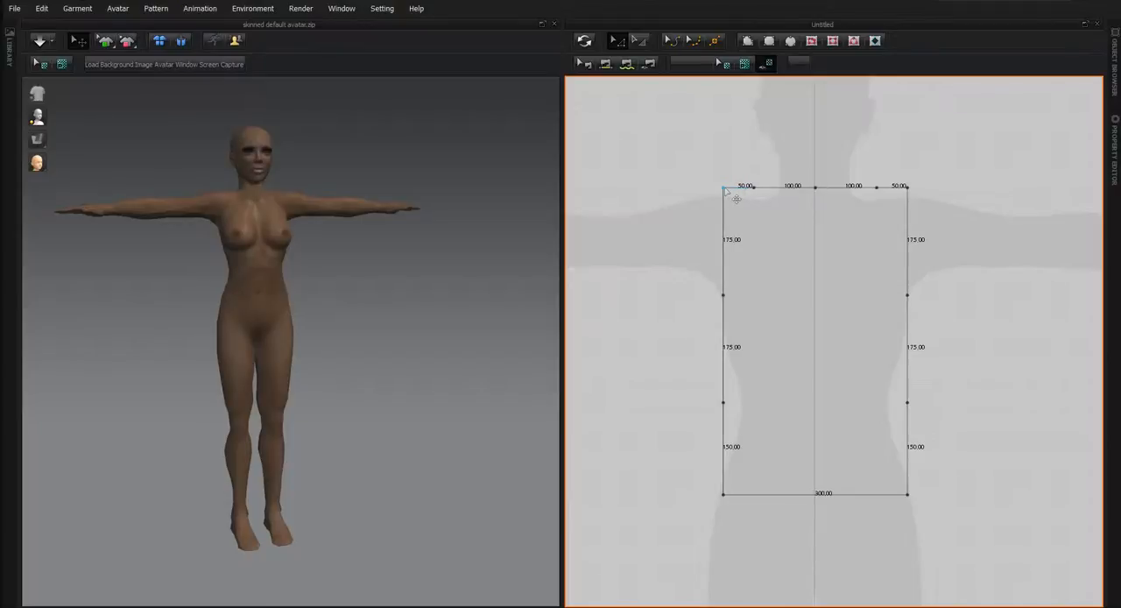
{"action": "left_click", "coordinate": [723, 187]}
{"action": "left_click", "coordinate": [733, 198]}
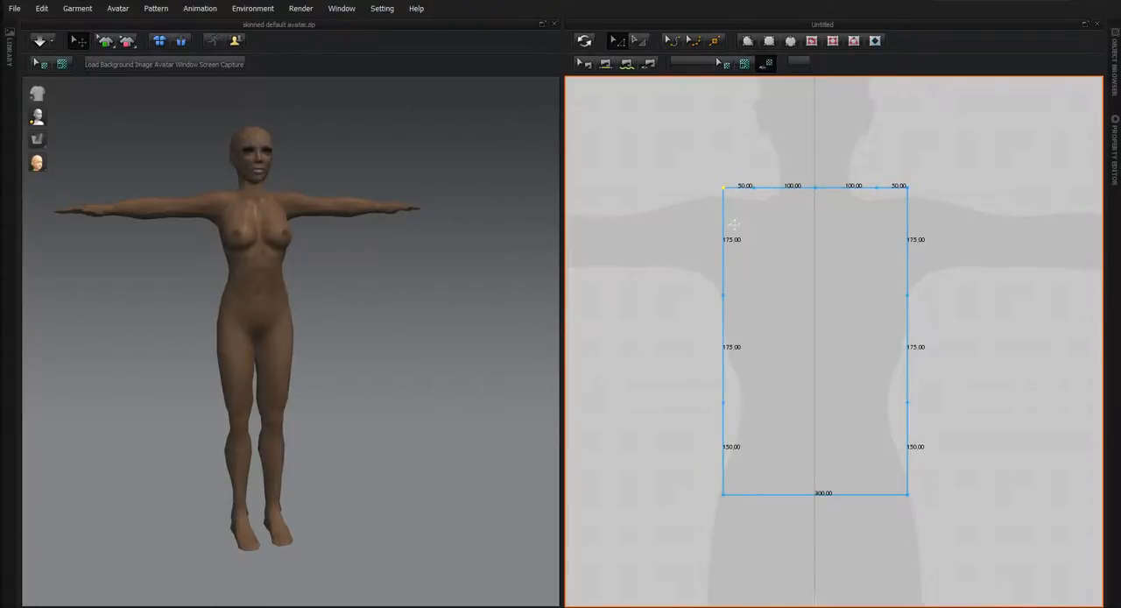
{"action": "key", "text": "Right"}
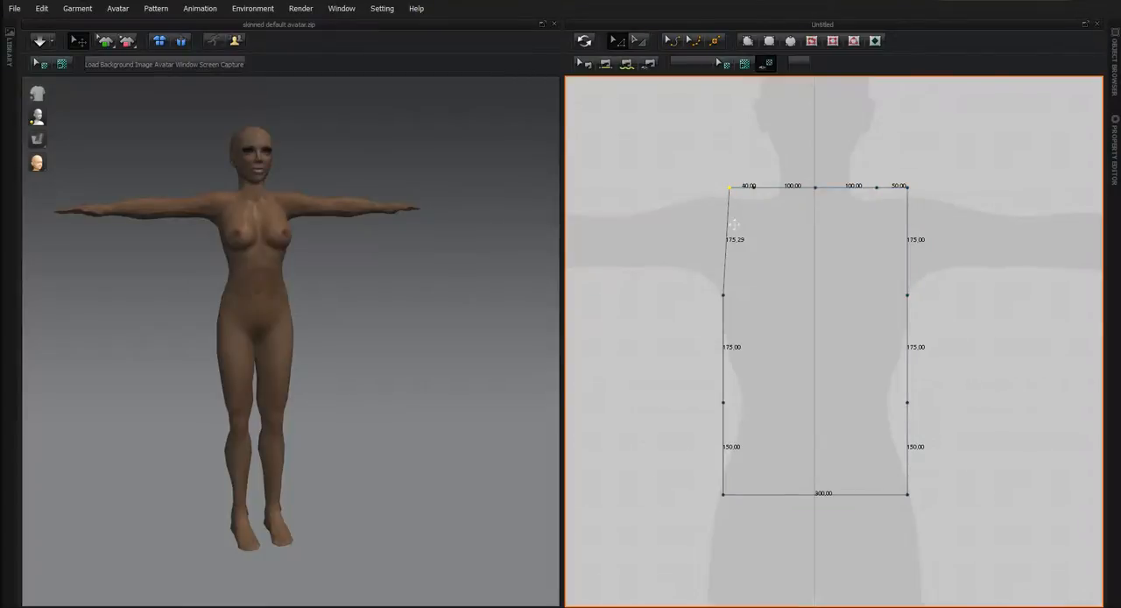
{"action": "key", "text": "Right"}
Undo any stray shift of the pattern's upper-right corner point and move it 20 mm inward along the top edge.
{"action": "left_click_drag", "start_coordinate": [907, 187], "coordinate": [910, 190]}
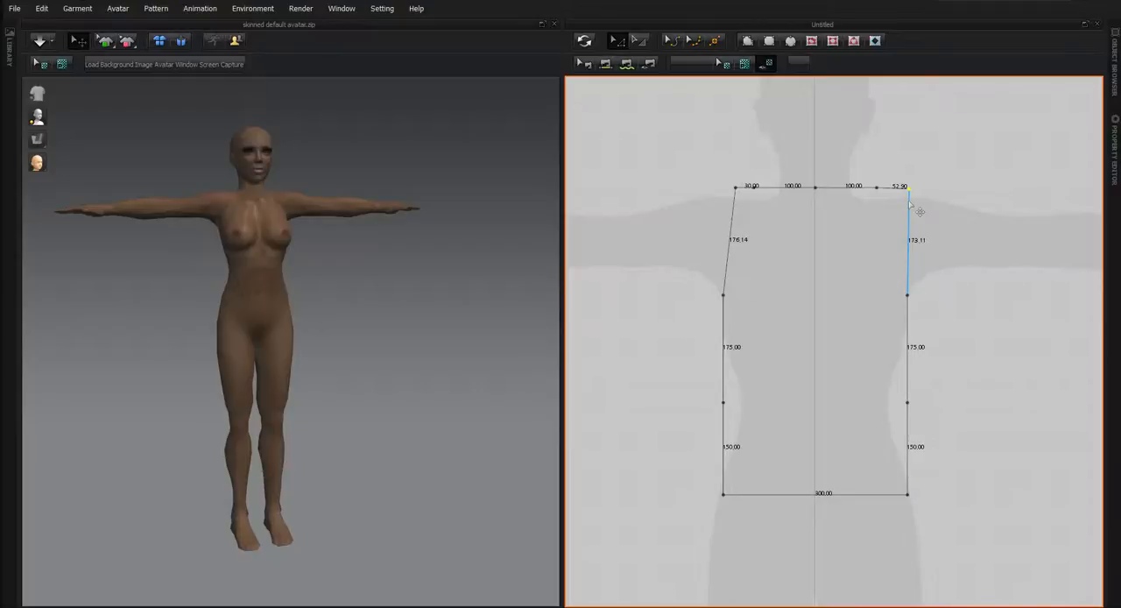
{"action": "key", "text": "ctrl+z"}
{"action": "key", "text": "Left"}
{"action": "key", "text": "Left"}
{"action": "left_click", "coordinate": [897, 246]}
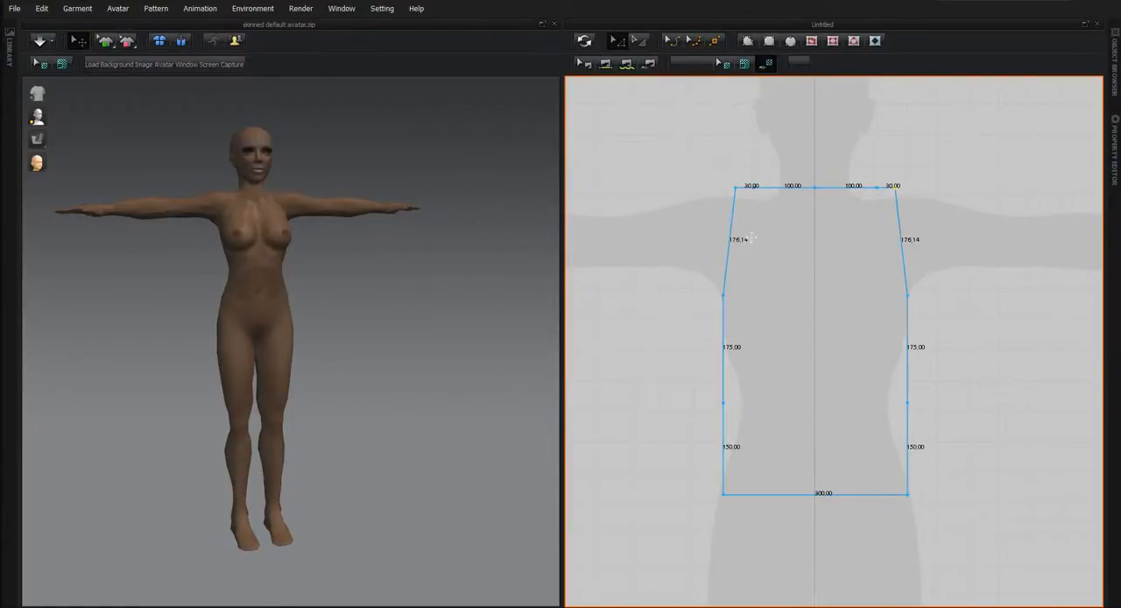
Try curving the left and right armhole edges inward, and undo the curves.
{"action": "left_click", "coordinate": [673, 41]}
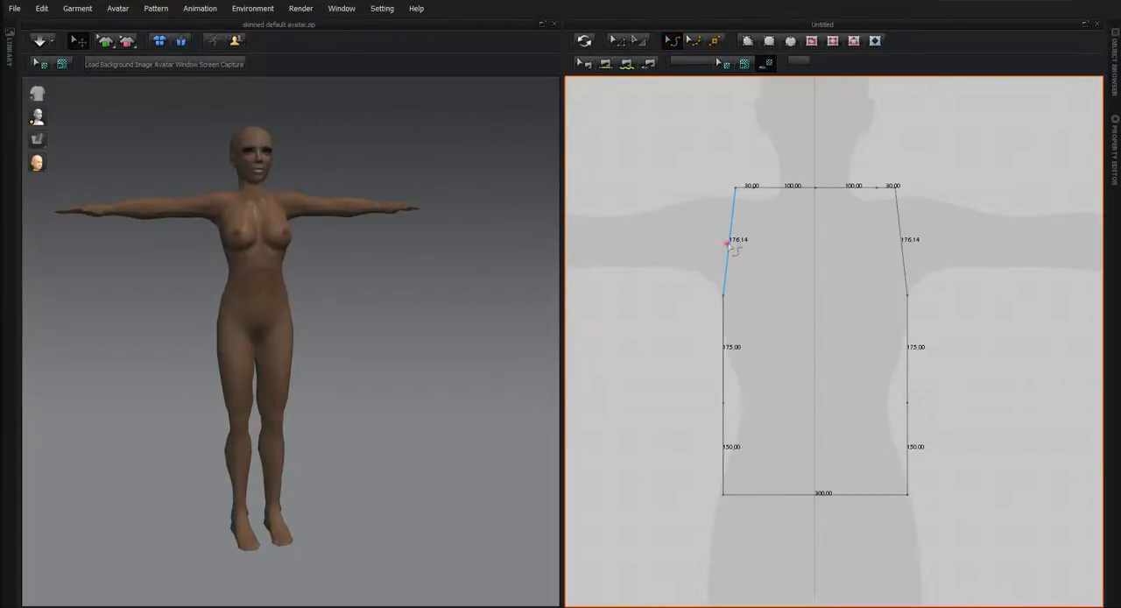
{"action": "left_click_drag", "start_coordinate": [732, 248], "coordinate": [757, 252]}
{"action": "left_click_drag", "start_coordinate": [910, 259], "coordinate": [897, 217]}
{"action": "key", "text": "ctrl+z"}
{"action": "key", "text": "ctrl+z"}
{"action": "key", "text": "ctrl+z"}
Split the pattern's bottom edge uniformly into 2 lines.
{"action": "left_click", "coordinate": [714, 41]}
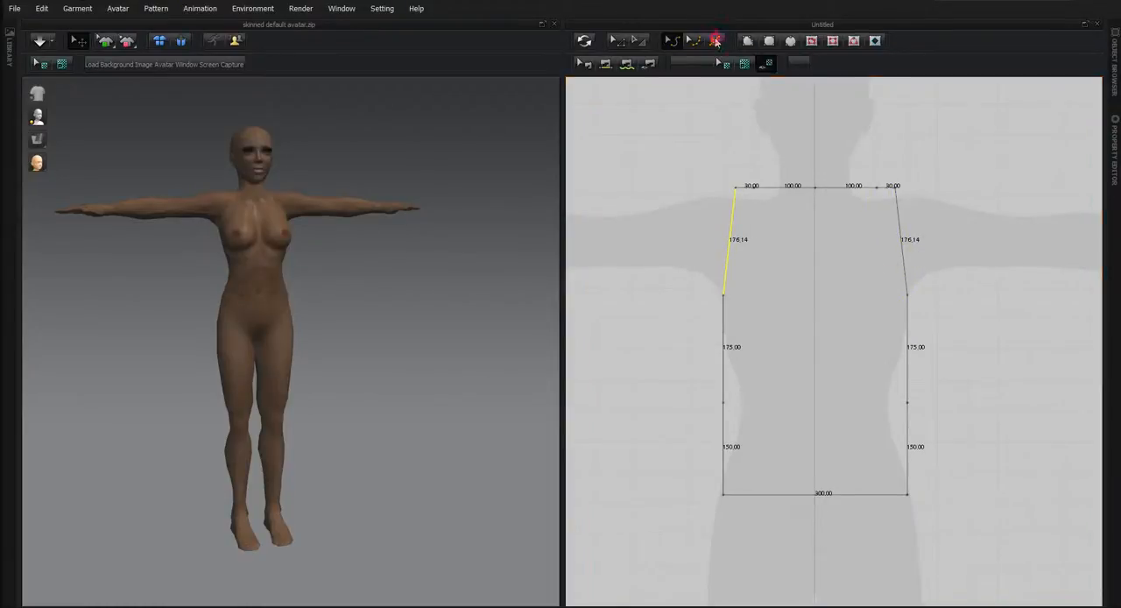
{"action": "left_click", "coordinate": [815, 493]}
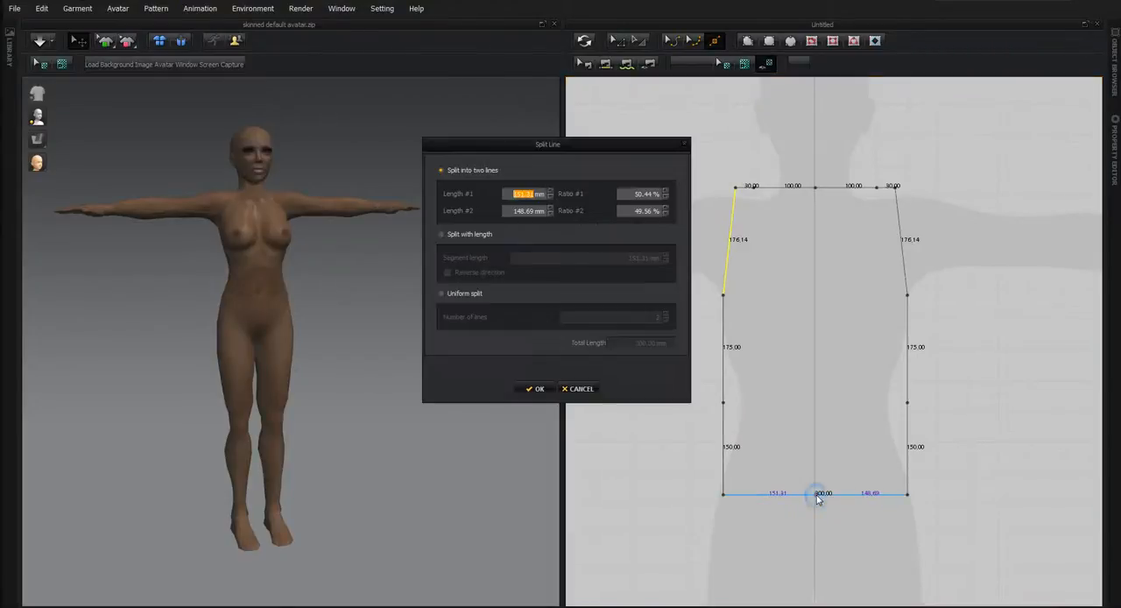
{"action": "left_click", "coordinate": [441, 294]}
{"action": "left_click", "coordinate": [533, 389]}
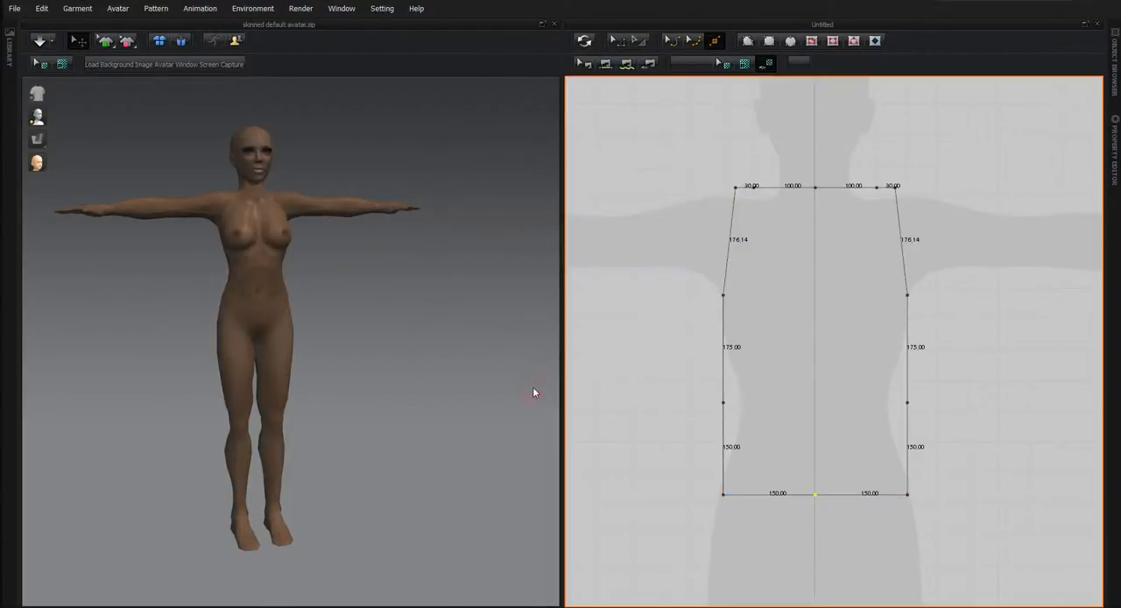
Delete all pattern points on the right side of the centre line, keeping only the left half of the torso piece.
{"action": "left_click", "coordinate": [617, 40]}
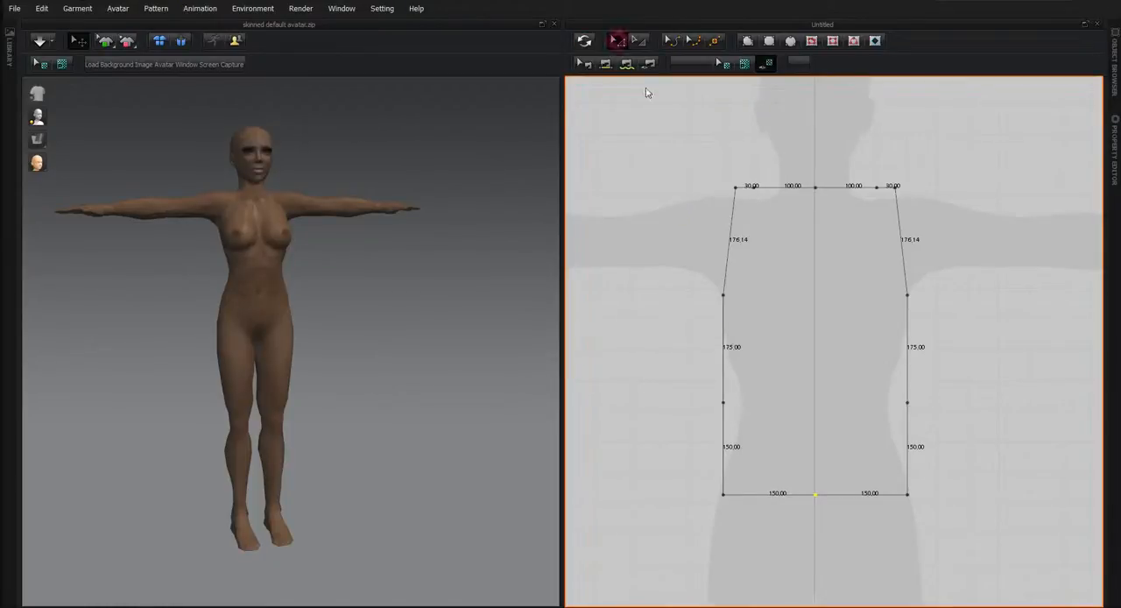
{"action": "left_click_drag", "start_coordinate": [829, 152], "coordinate": [975, 548]}
{"action": "key", "text": "Delete"}
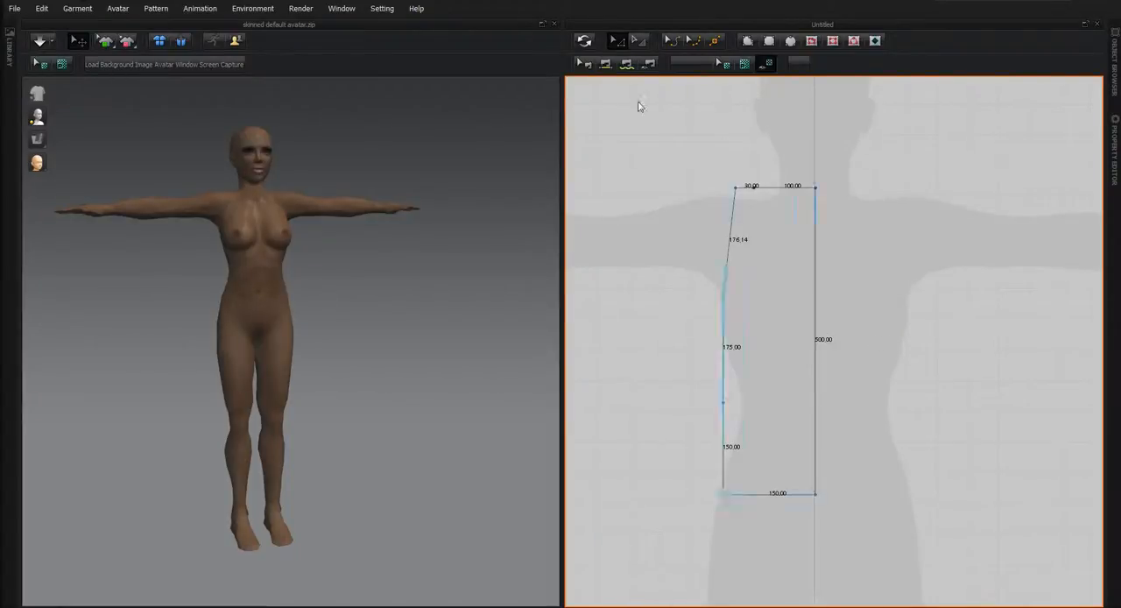
Curve the left armhole edge inward to a length of about 182 mm.
{"action": "left_click", "coordinate": [672, 40]}
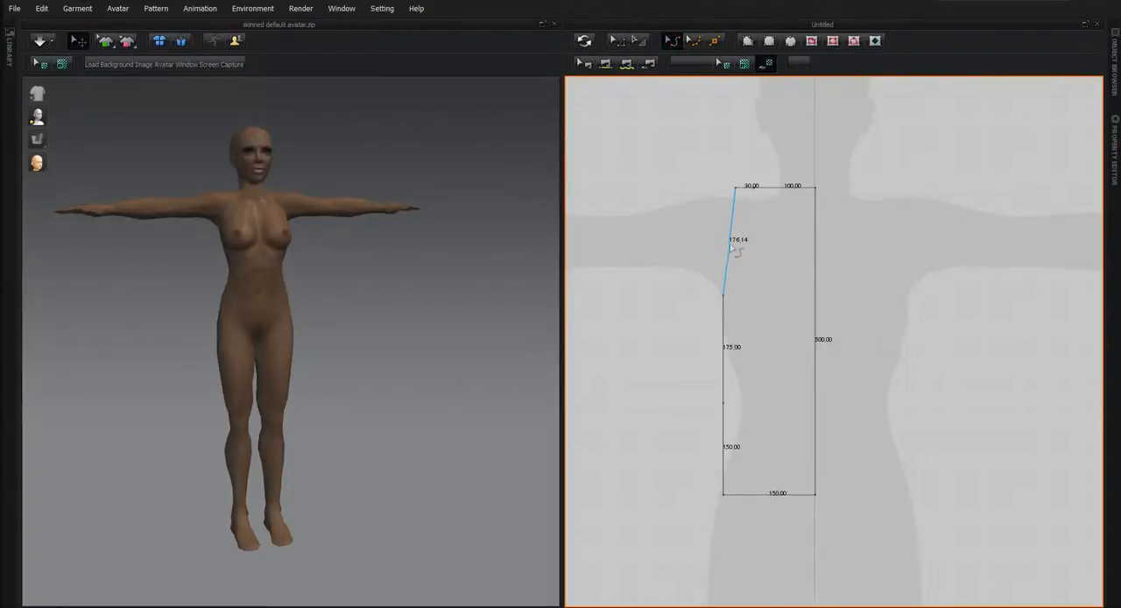
{"action": "left_click_drag", "start_coordinate": [731, 249], "coordinate": [762, 254]}
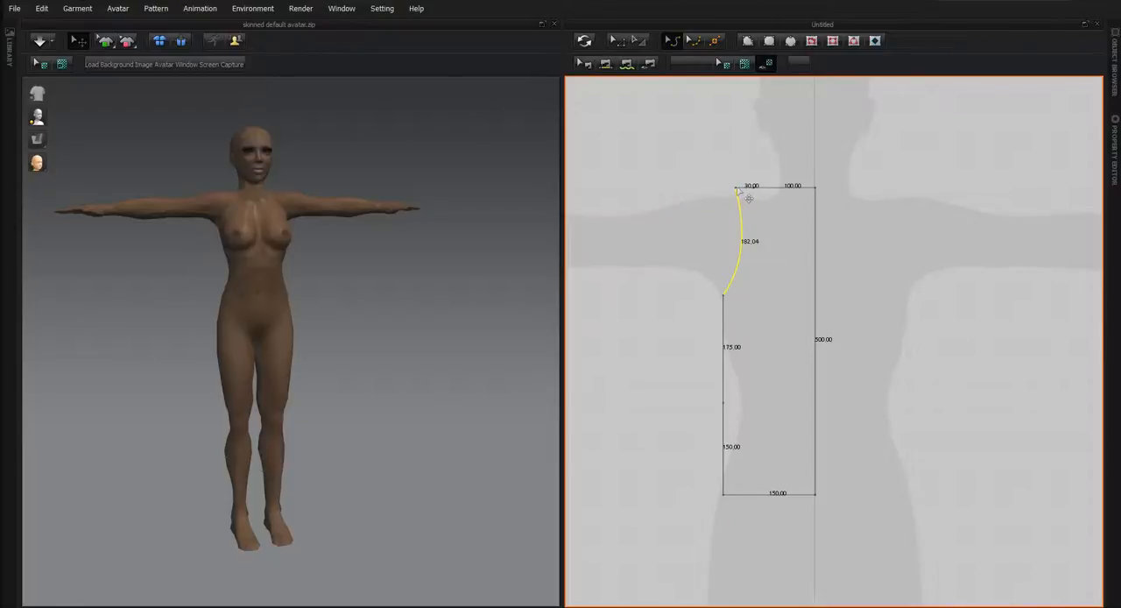
{"action": "left_click", "coordinate": [733, 187]}
Move the point at the armhole's upper end 20 mm inward along the top edge.
{"action": "left_click", "coordinate": [616, 42]}
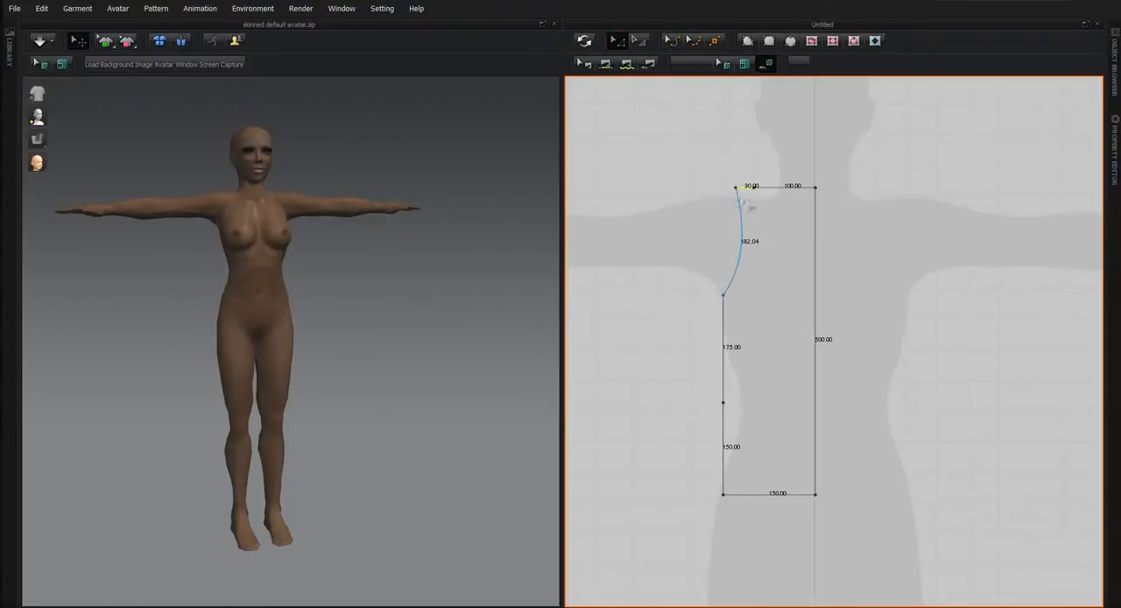
{"action": "left_click", "coordinate": [734, 188]}
{"action": "key", "text": "Right"}
{"action": "key", "text": "Right"}
Move the inner shoulder point along the top edge so the shoulder segment is 30 mm long.
{"action": "left_click", "coordinate": [754, 187]}
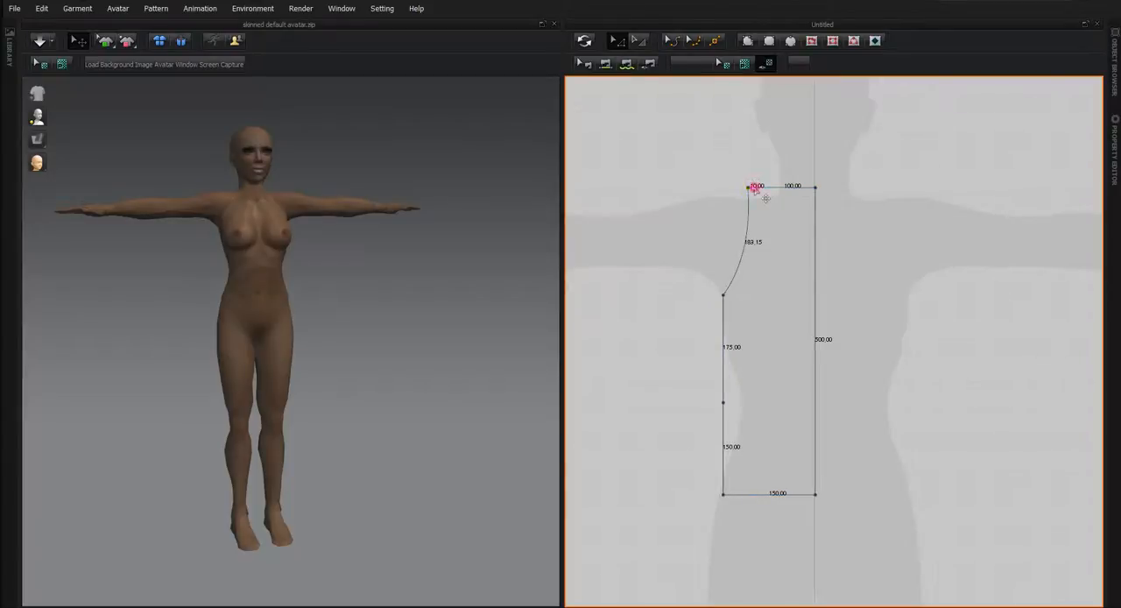
{"action": "key", "text": "Right"}
{"action": "key", "text": "Right"}
Unfold the half torso pattern across its vertical centre edge to create the mirrored right half.
{"action": "right_click", "coordinate": [814, 255]}
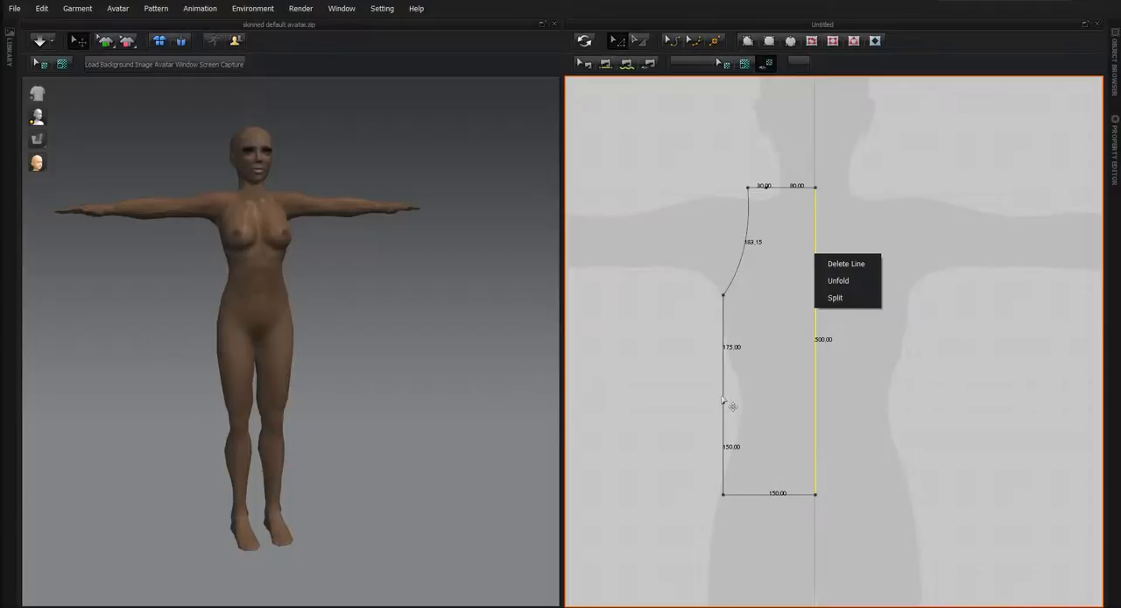
{"action": "left_click", "coordinate": [835, 281]}
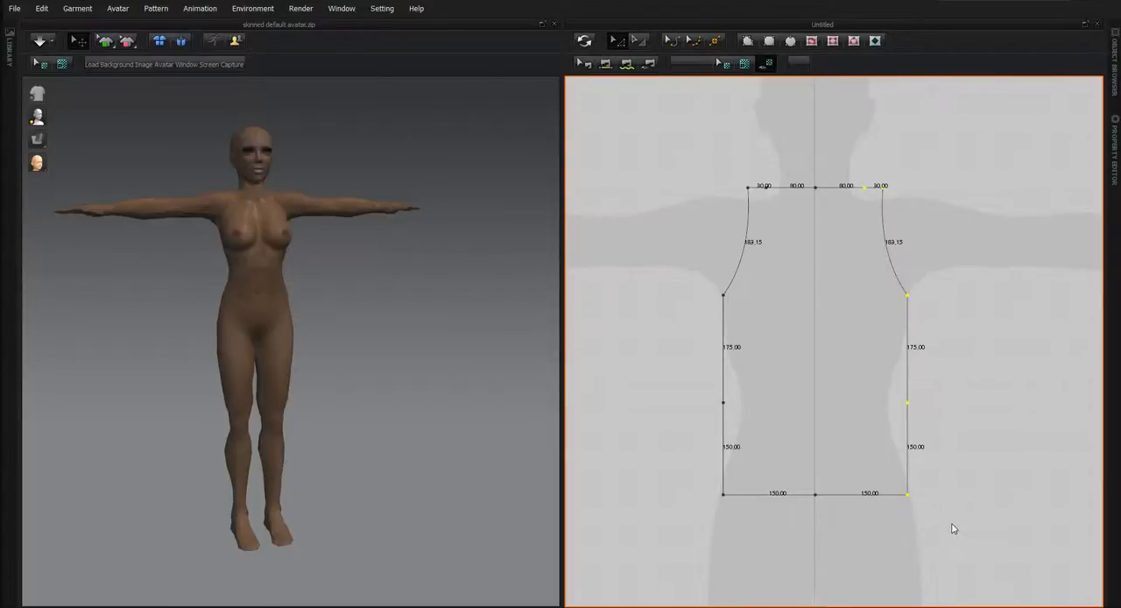
{"action": "left_click", "coordinate": [946, 293]}
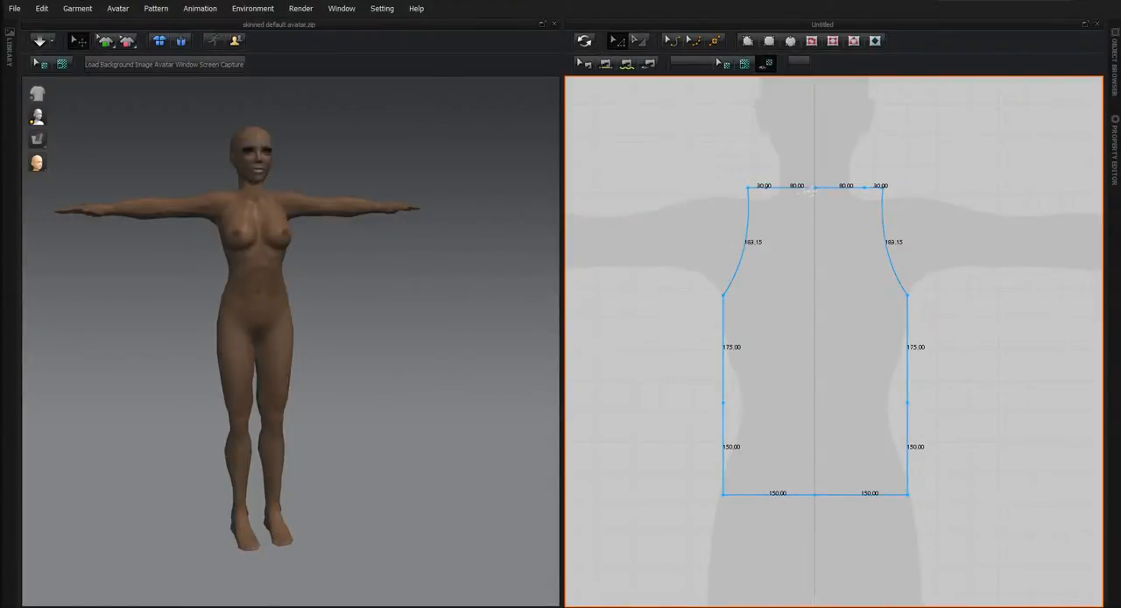
Delete the centre point of the top edge and try to lower the merged neckline segment as a straight line.
{"action": "left_click", "coordinate": [814, 187]}
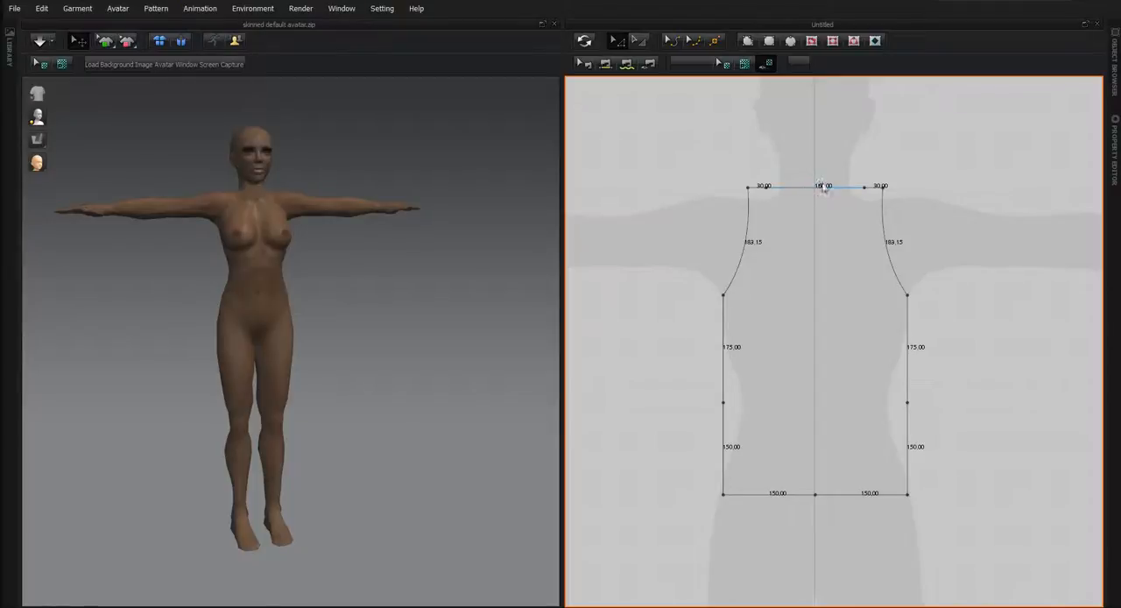
{"action": "key", "text": "Delete"}
{"action": "left_click_drag", "start_coordinate": [823, 189], "coordinate": [824, 293]}
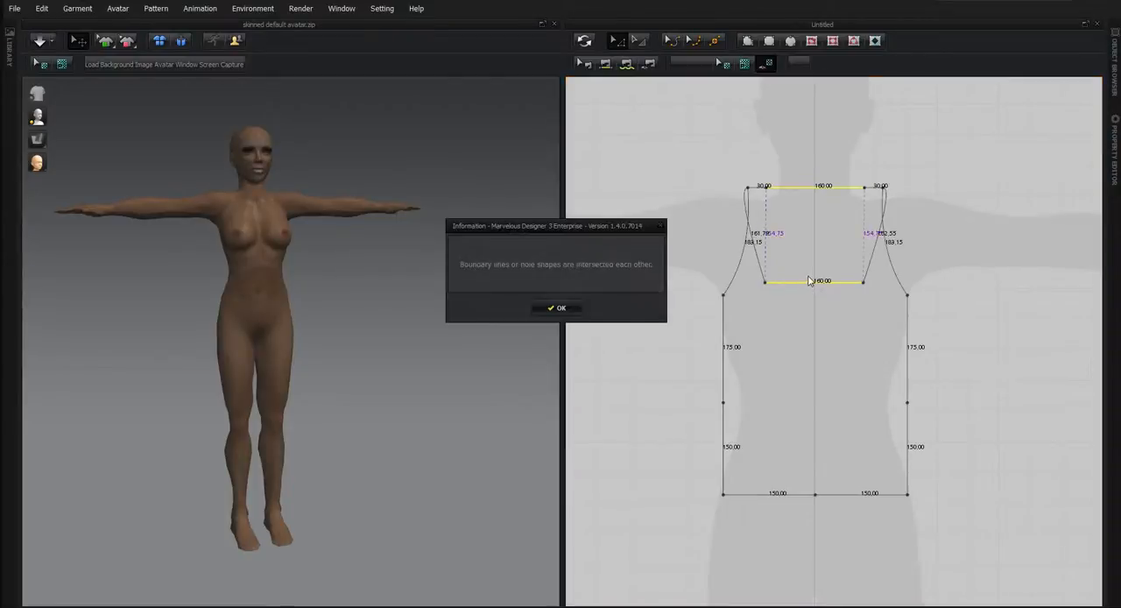
{"action": "left_click", "coordinate": [562, 307]}
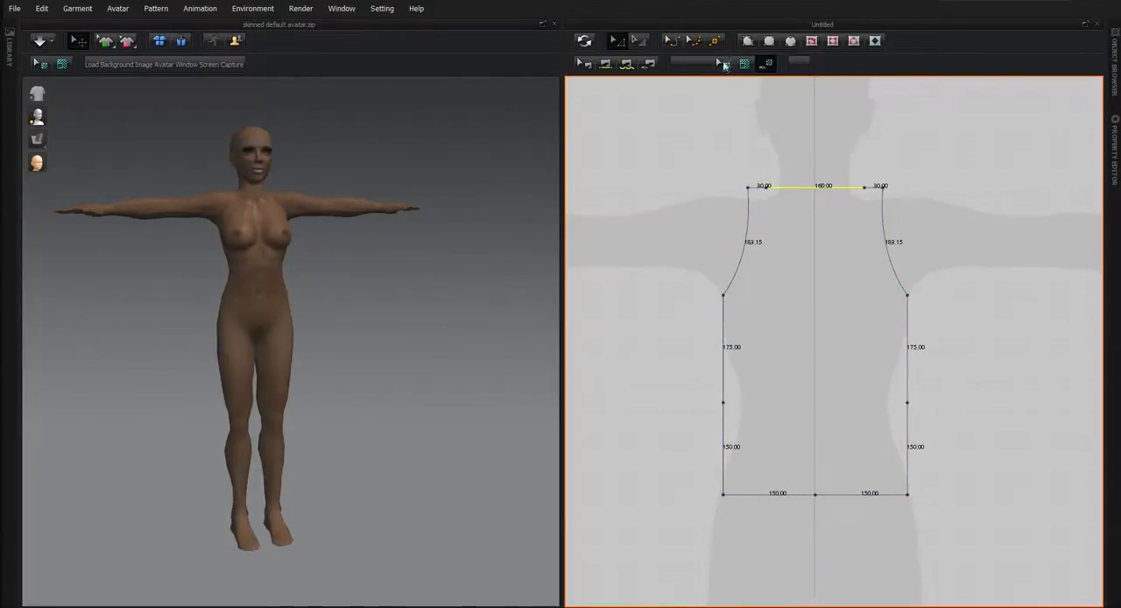
Bend the neckline edge between the shoulders downward into a curve about 215 mm long.
{"action": "left_click", "coordinate": [671, 40]}
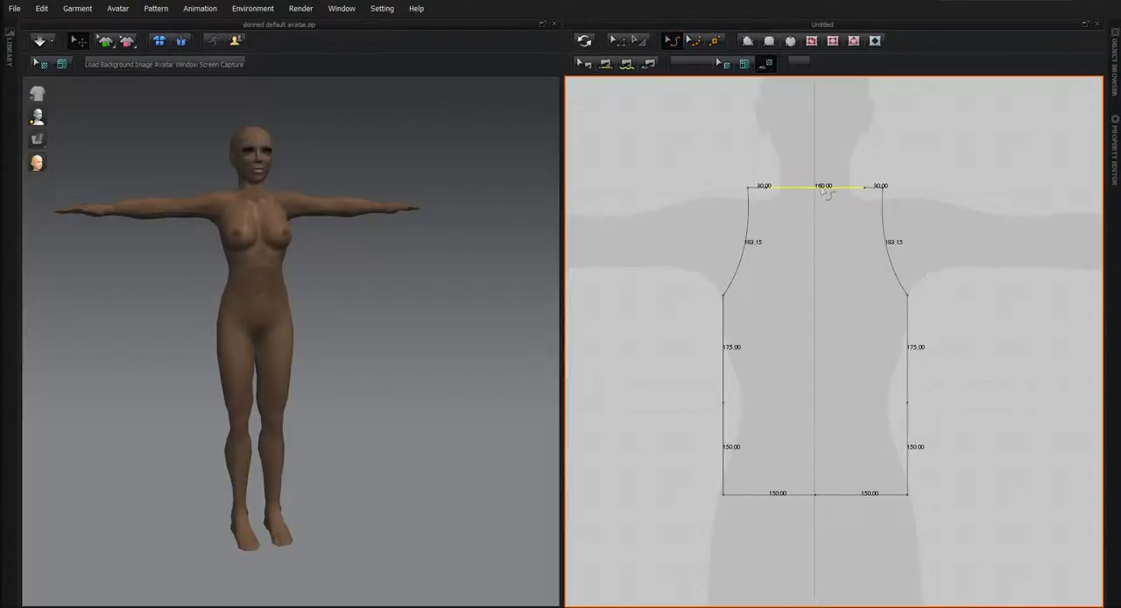
{"action": "left_click_drag", "start_coordinate": [820, 194], "coordinate": [815, 265]}
{"action": "left_click", "coordinate": [692, 41]}
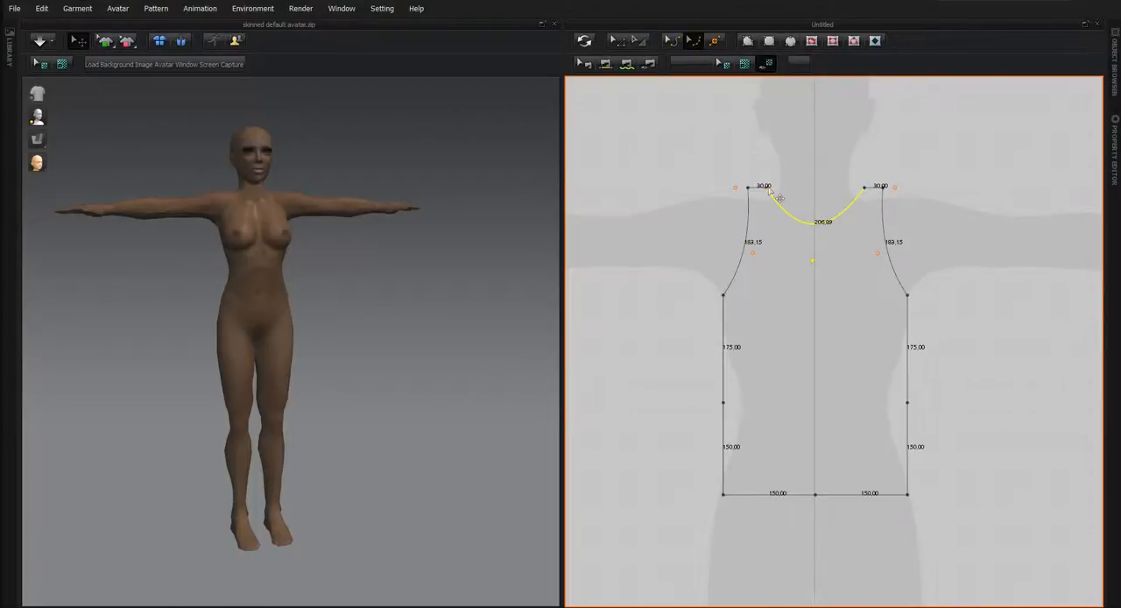
{"action": "left_click", "coordinate": [674, 42]}
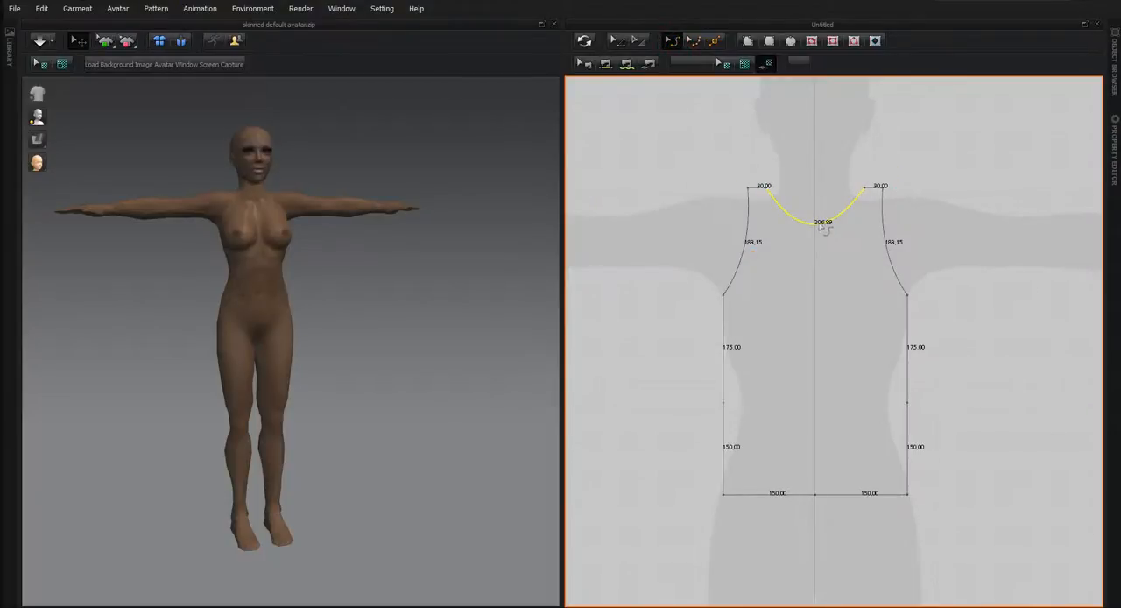
{"action": "mouse_move", "coordinate": [821, 226]}
{"action": "left_mouse_down"}
{"action": "mouse_move", "coordinate": [808, 300]}
{"action": "mouse_move", "coordinate": [828, 211]}
{"action": "mouse_move", "coordinate": [827, 226]}
{"action": "left_mouse_up"}
{"action": "left_click_drag", "start_coordinate": [822, 234], "coordinate": [822, 233]}
Shape the neckline into a rounder U about 272 mm long, with curve points on both sides and along its lowest part.
{"action": "left_click", "coordinate": [696, 42]}
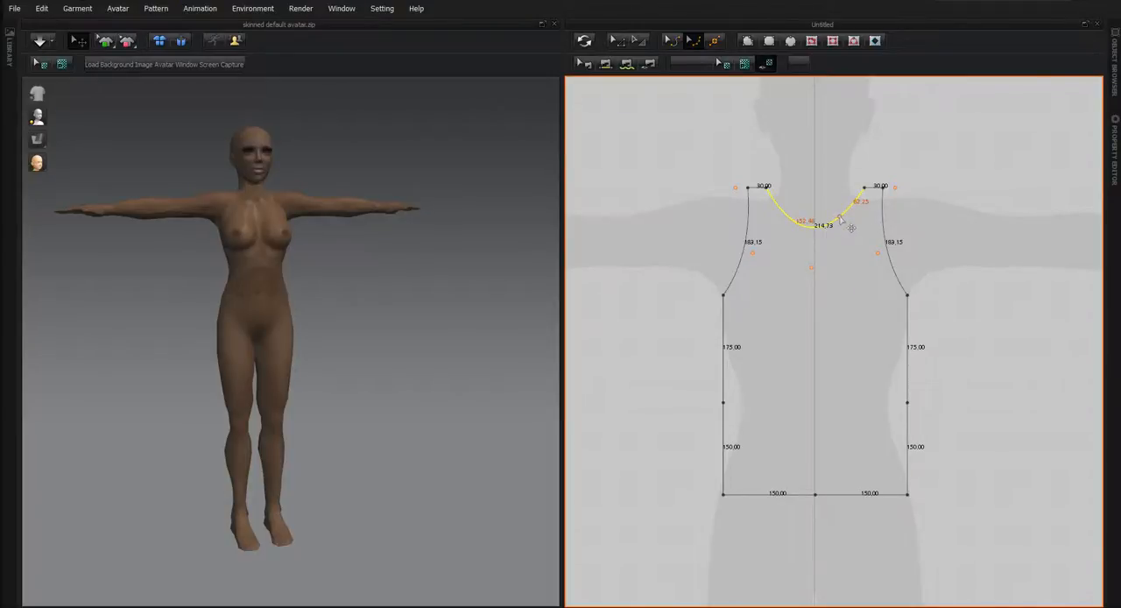
{"action": "left_click_drag", "start_coordinate": [841, 219], "coordinate": [787, 229]}
{"action": "left_click", "coordinate": [807, 225]}
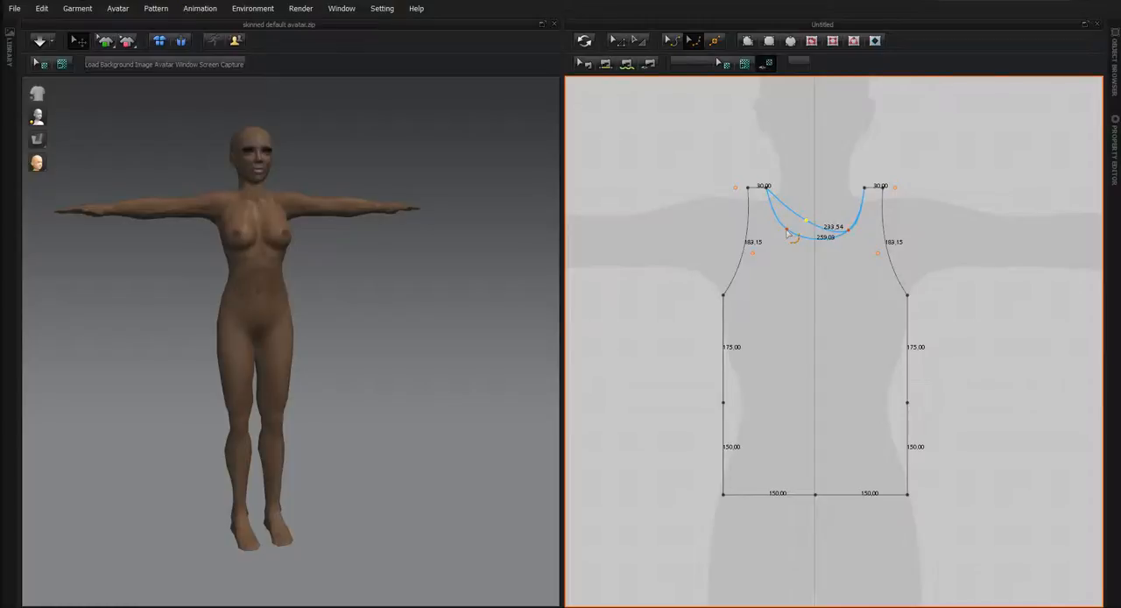
{"action": "left_click_drag", "start_coordinate": [786, 232], "coordinate": [787, 234]}
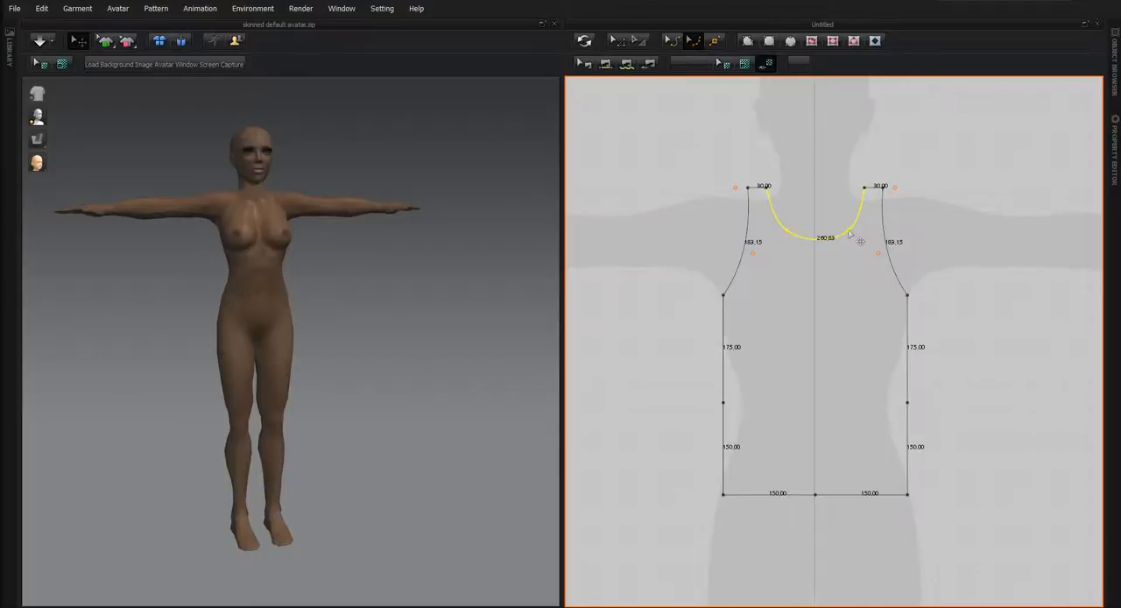
{"action": "left_click_drag", "start_coordinate": [849, 231], "coordinate": [849, 230]}
{"action": "left_click_drag", "start_coordinate": [786, 230], "coordinate": [787, 236]}
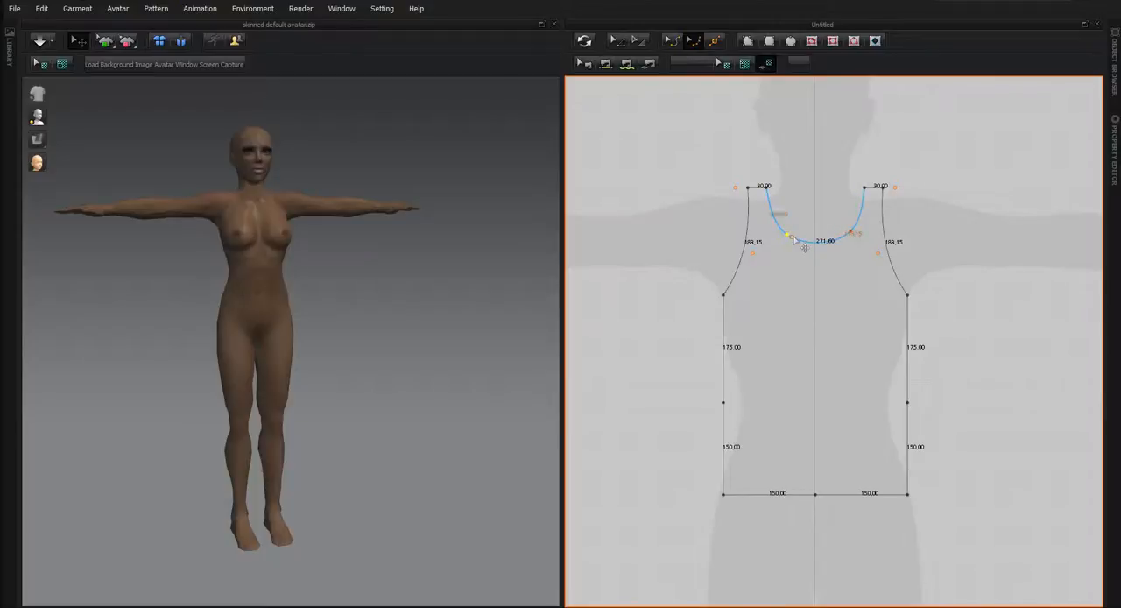
{"action": "left_click", "coordinate": [795, 238]}
{"action": "left_click", "coordinate": [816, 244]}
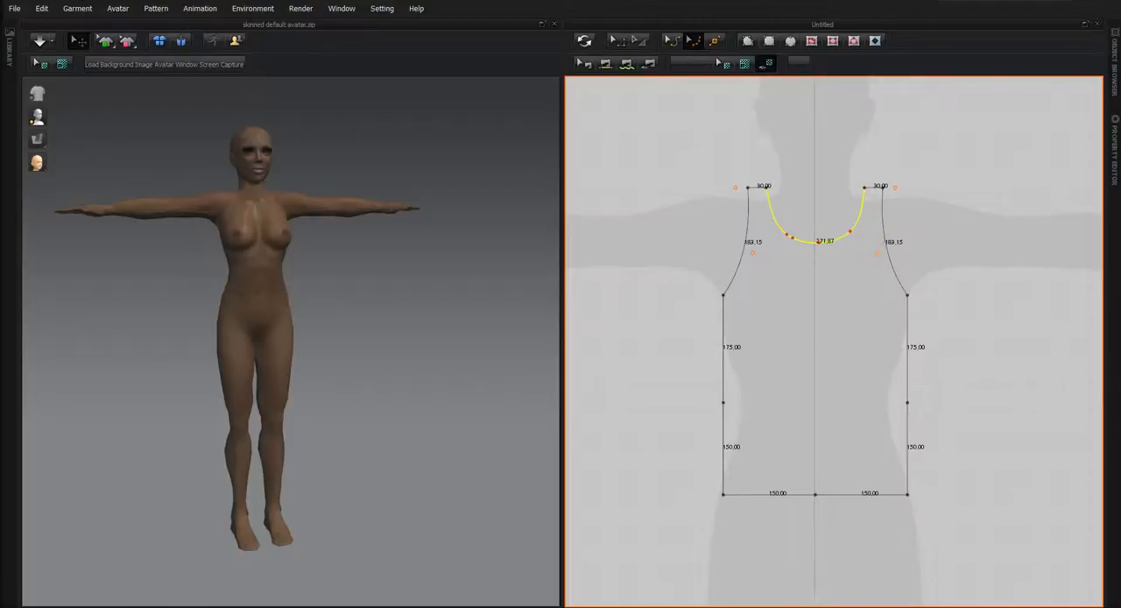
Split the curved neckline uniformly into 2 lines.
{"action": "left_click", "coordinate": [624, 41]}
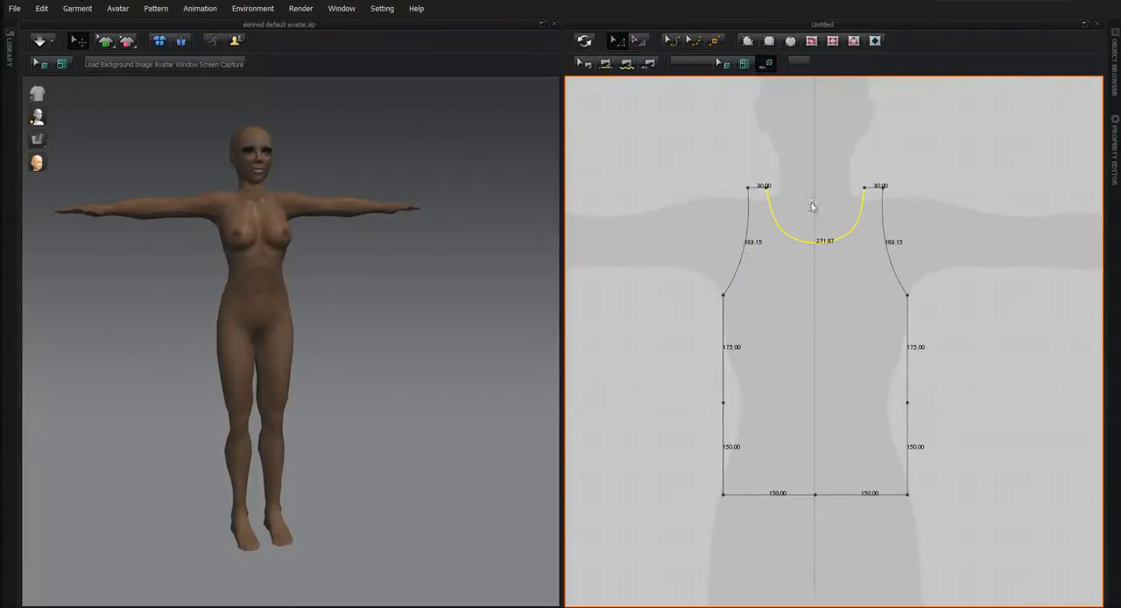
{"action": "left_click", "coordinate": [867, 195]}
{"action": "left_click", "coordinate": [862, 199]}
{"action": "left_click", "coordinate": [863, 189]}
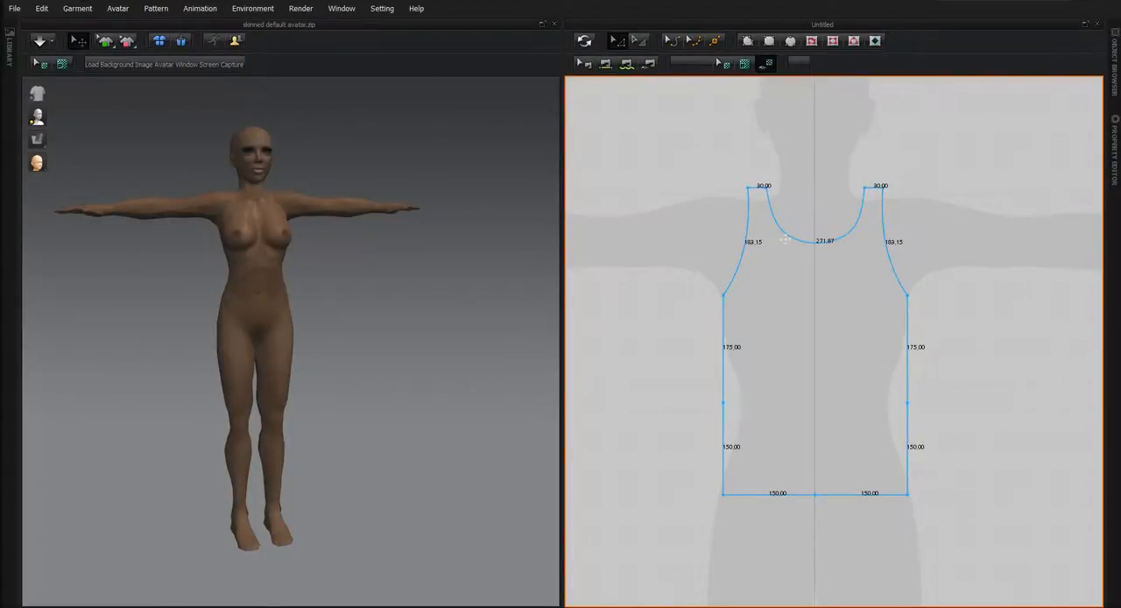
{"action": "left_click", "coordinate": [778, 217]}
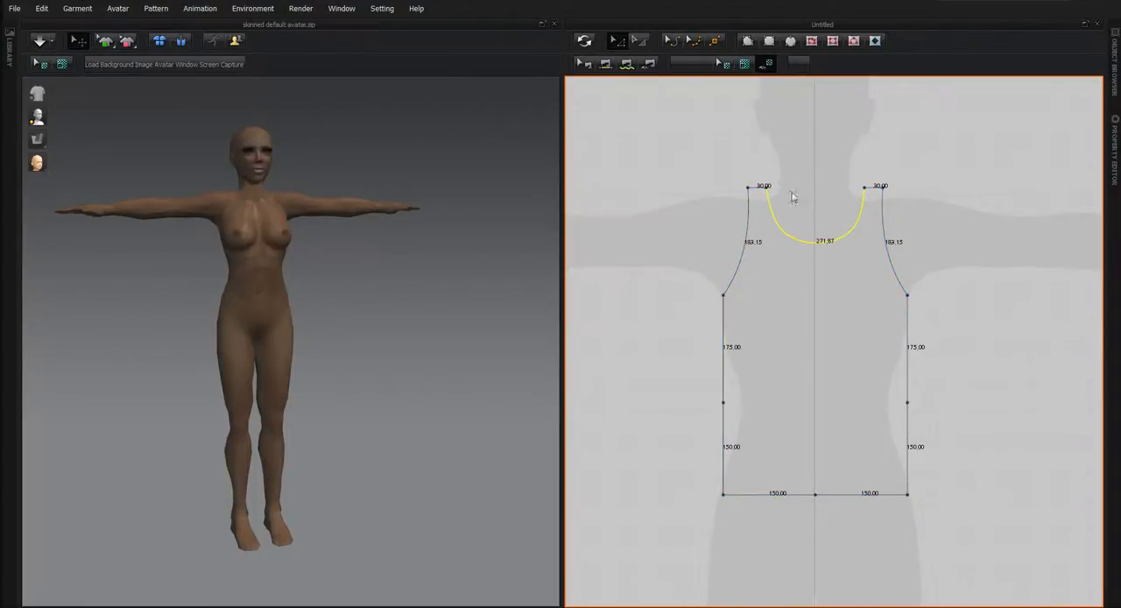
{"action": "left_click", "coordinate": [715, 41]}
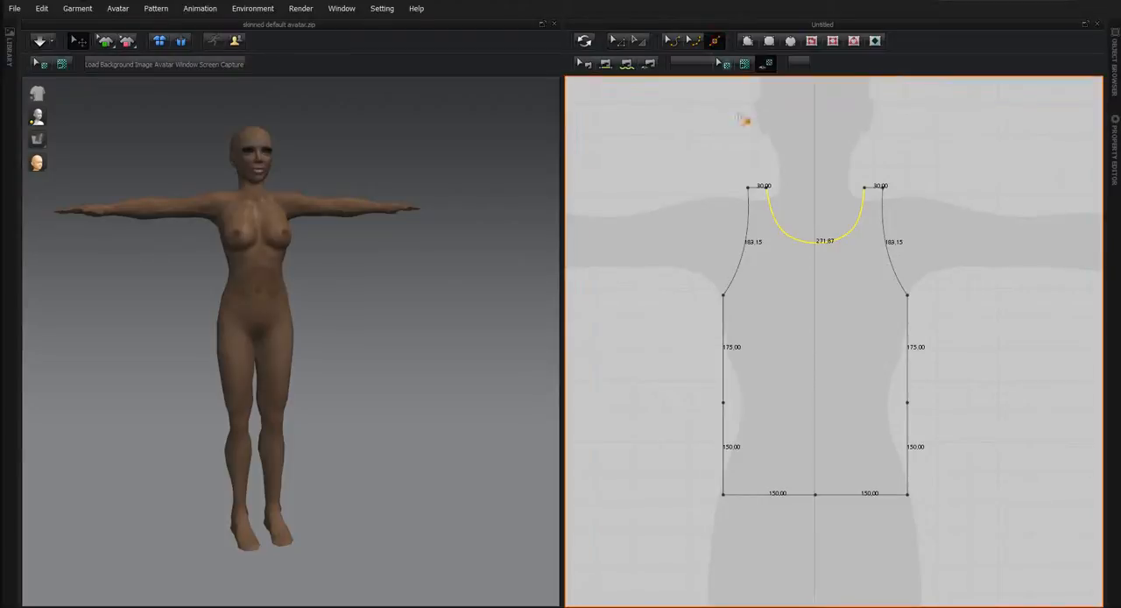
{"action": "left_click", "coordinate": [816, 247]}
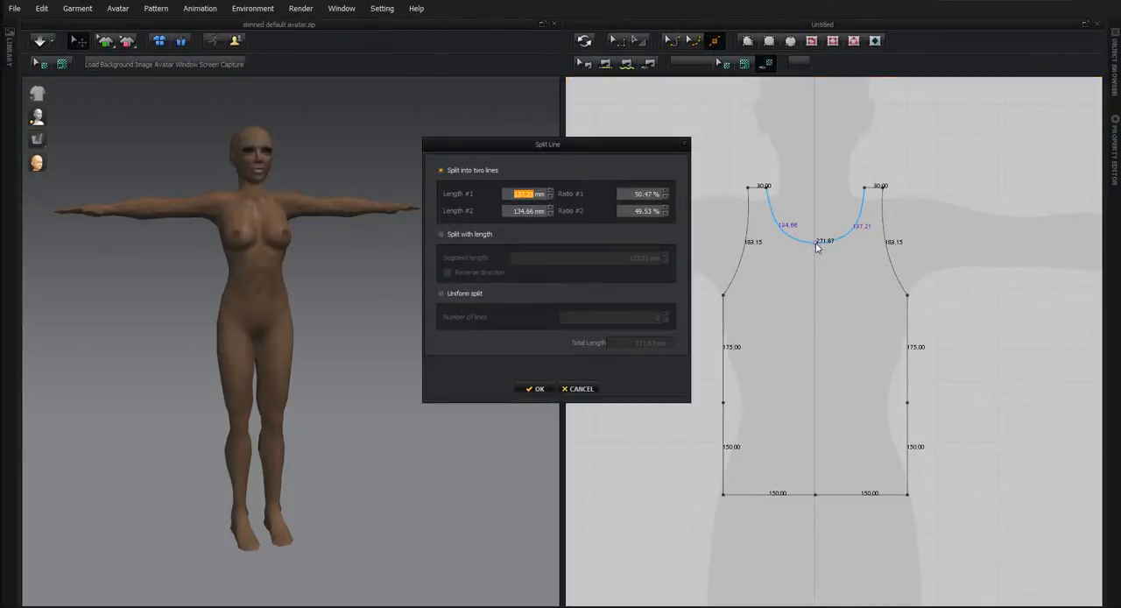
{"action": "left_click", "coordinate": [442, 294]}
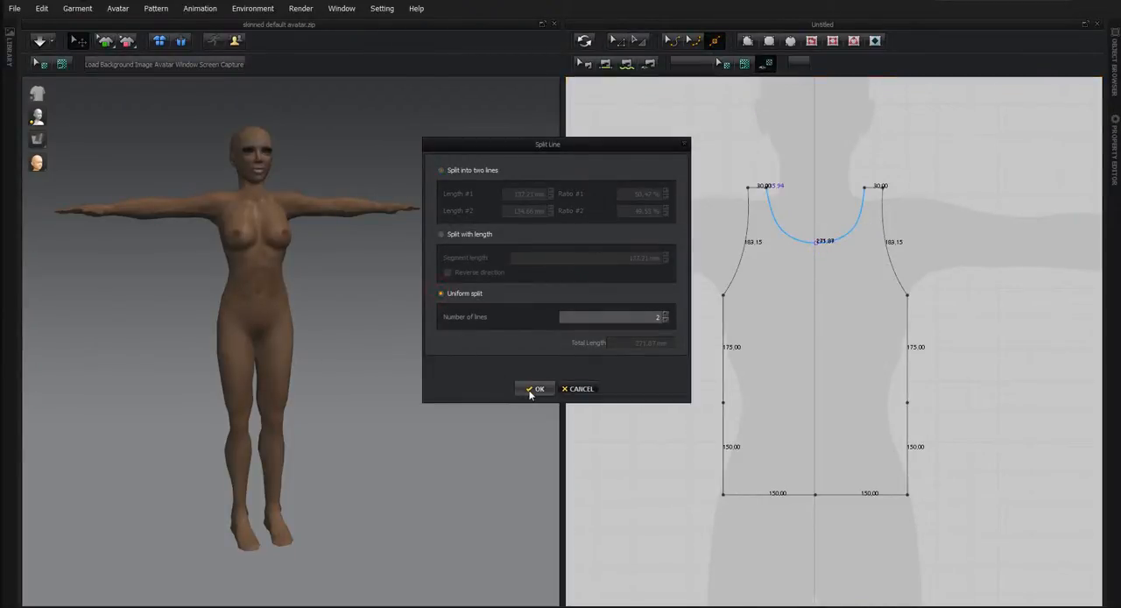
{"action": "left_click", "coordinate": [532, 389]}
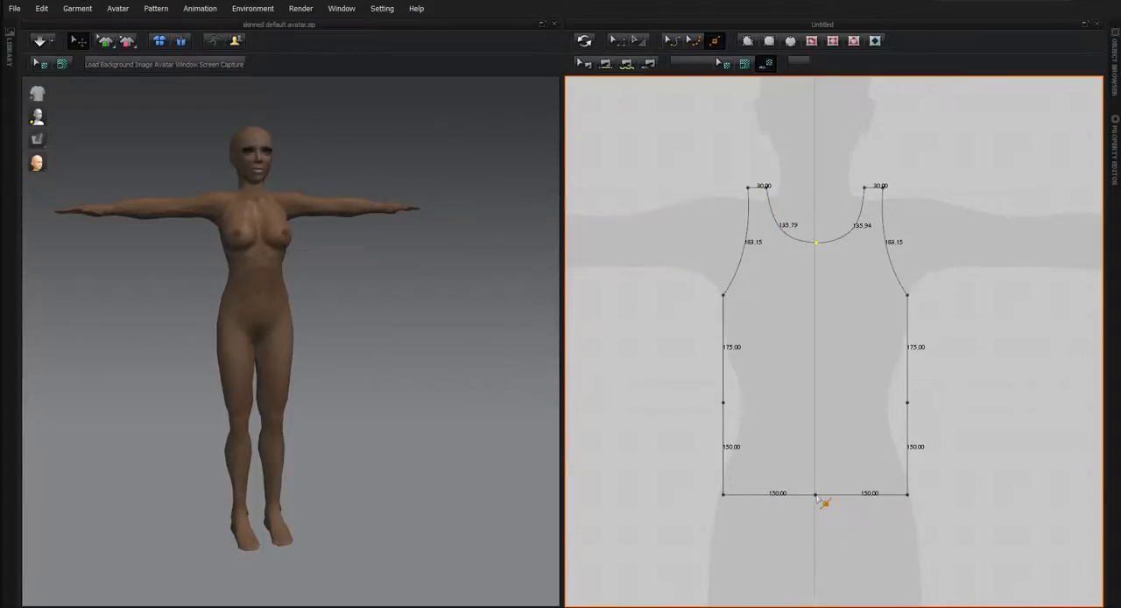
Delete the pattern's right-hand points and unfold the remaining left half across its centre edge for an exactly symmetrical torso piece.
{"action": "left_click", "coordinate": [617, 41]}
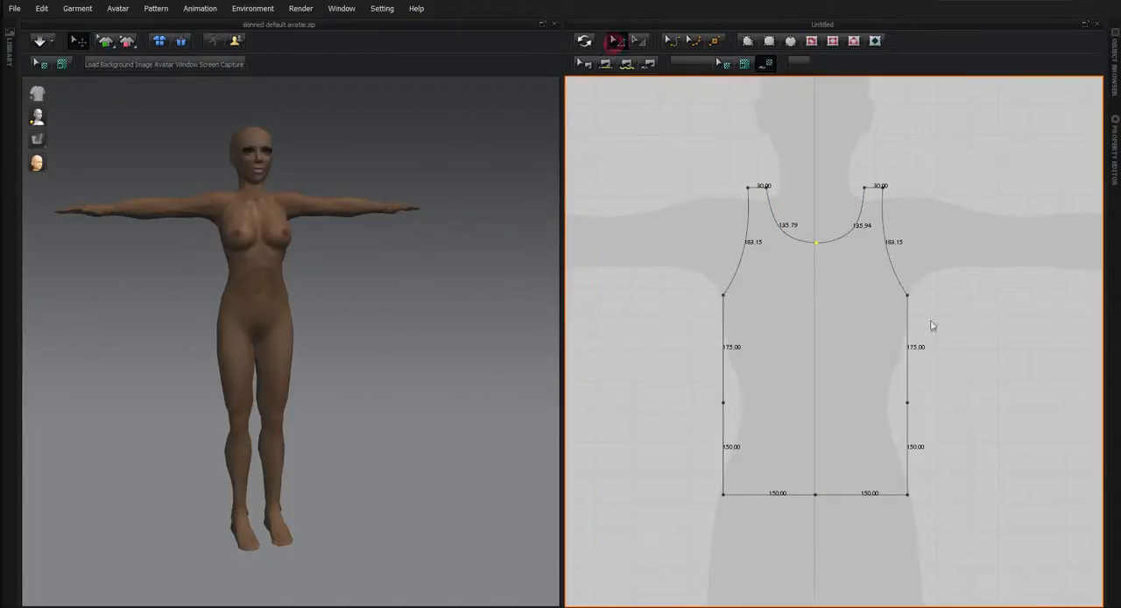
{"action": "left_click_drag", "start_coordinate": [827, 124], "coordinate": [933, 499]}
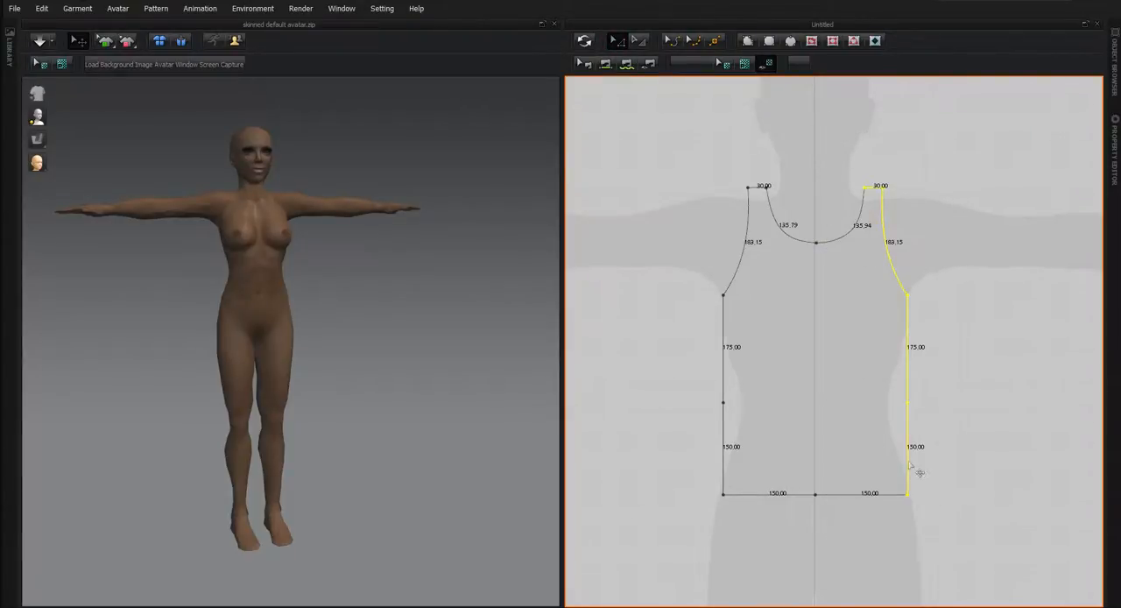
{"action": "key", "text": "Delete"}
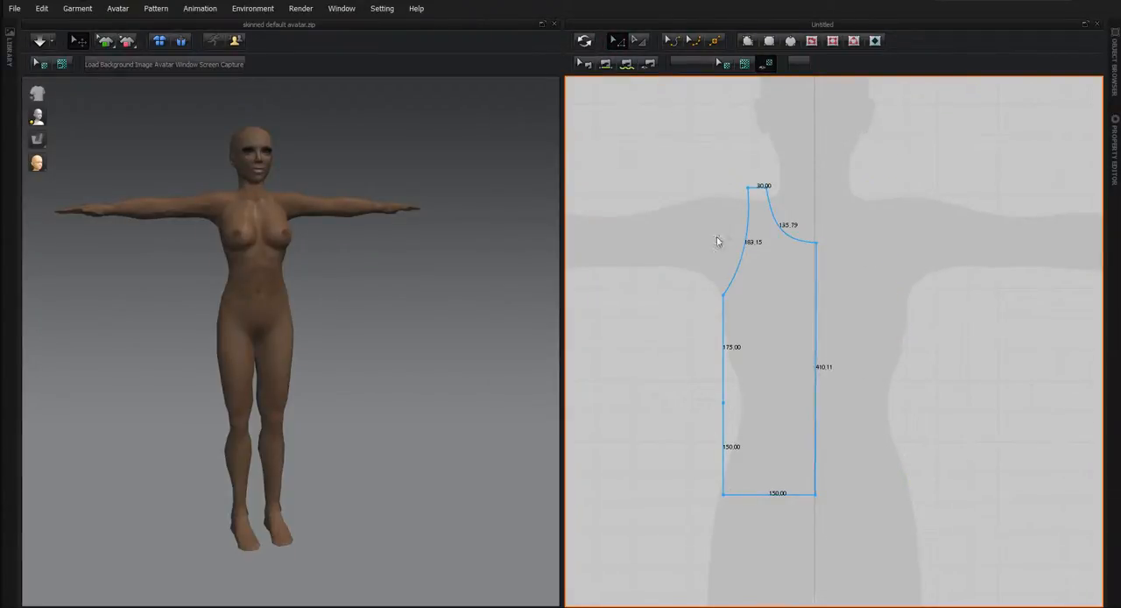
{"action": "right_click", "coordinate": [815, 329]}
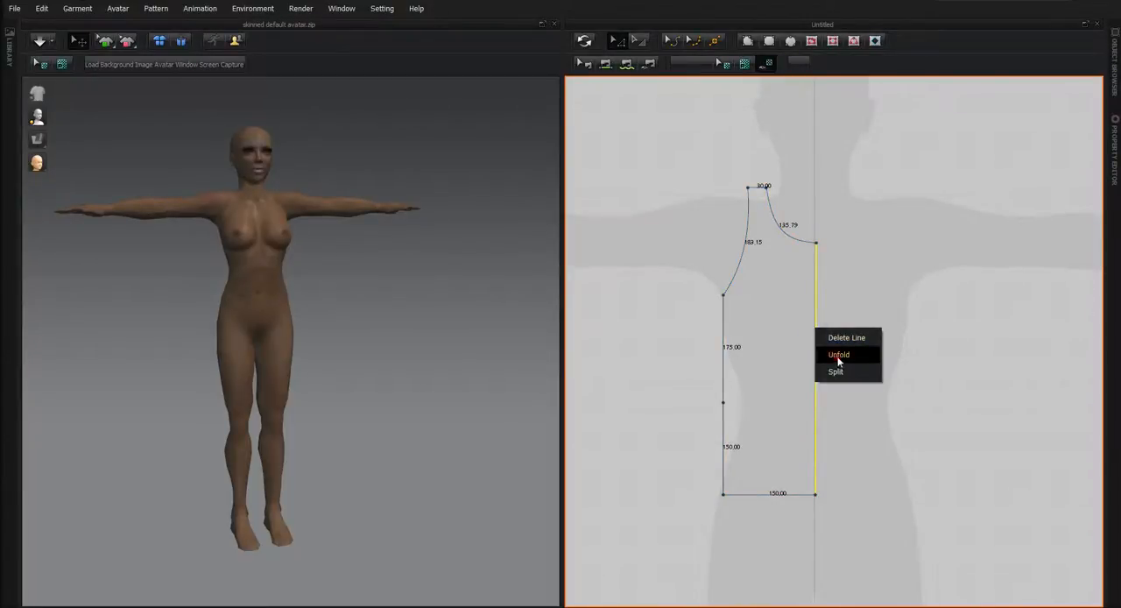
{"action": "left_click", "coordinate": [838, 354]}
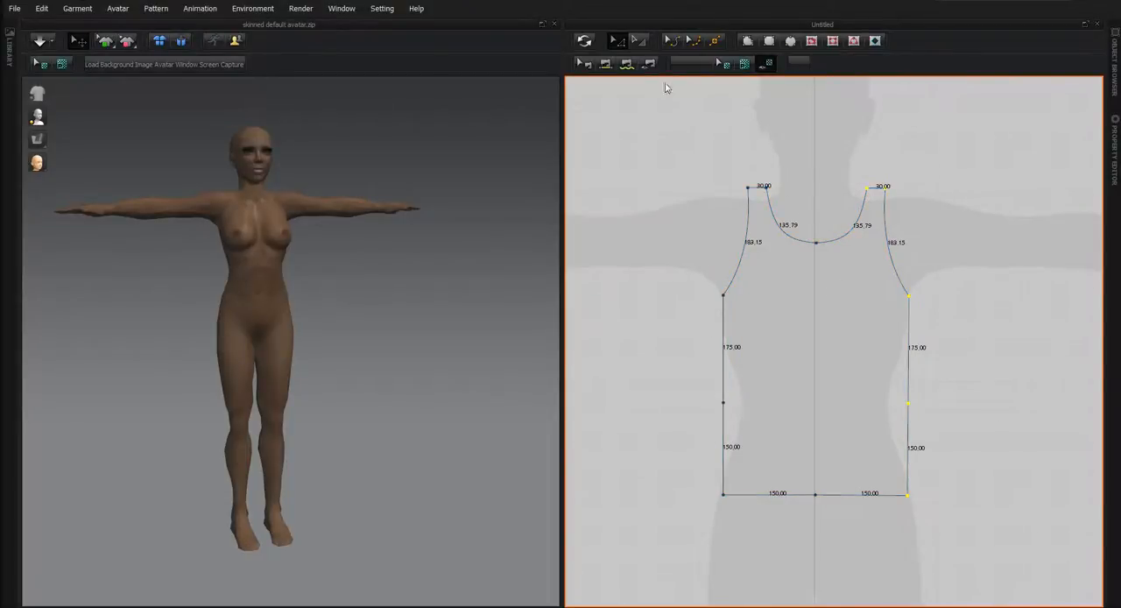
Paste a copy of the whole torso pattern beside the original, level with it on the right.
{"action": "left_click", "coordinate": [618, 40]}
{"action": "left_click", "coordinate": [794, 338]}
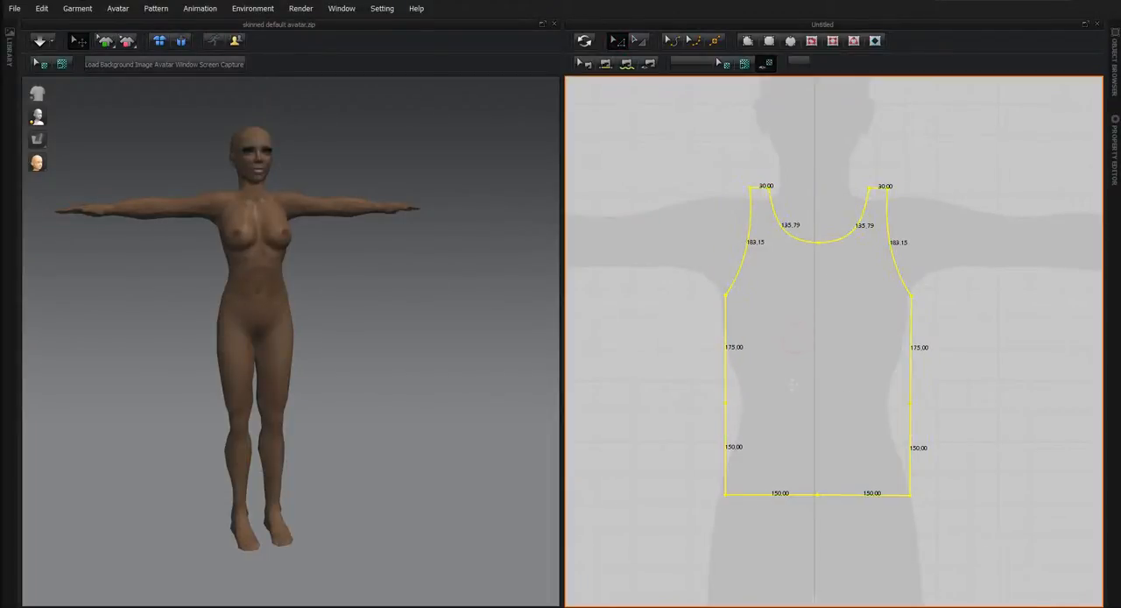
{"action": "scroll", "coordinate": [826, 419], "scroll_direction": "up", "scroll_amount": 1}
{"action": "scroll", "coordinate": [972, 433], "scroll_direction": "down", "scroll_amount": 3}
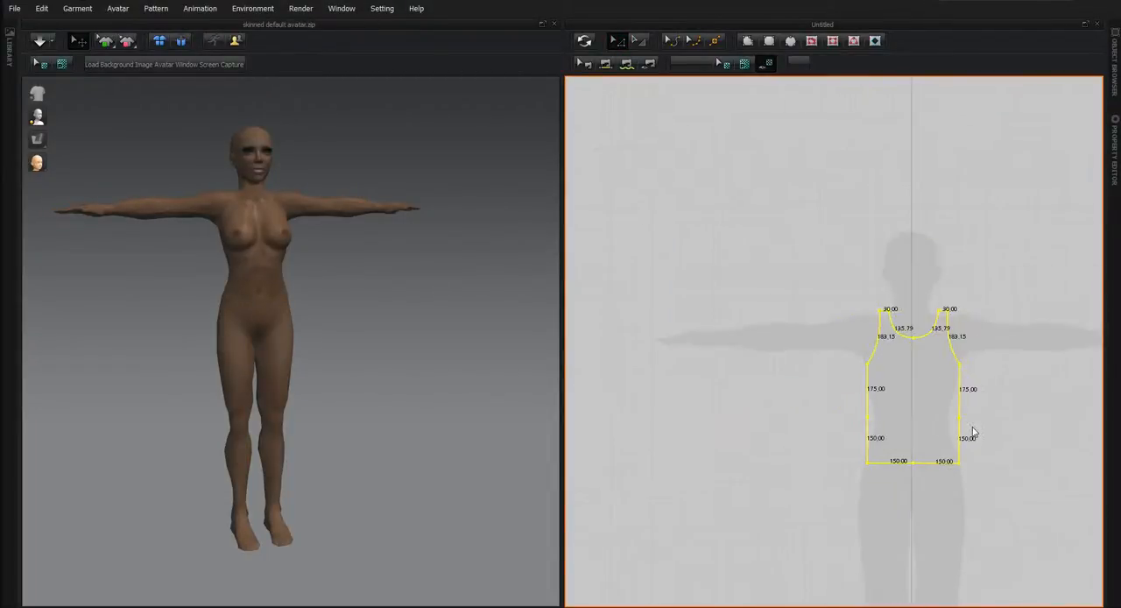
{"action": "middle_click_drag", "start_coordinate": [1005, 481], "coordinate": [755, 414]}
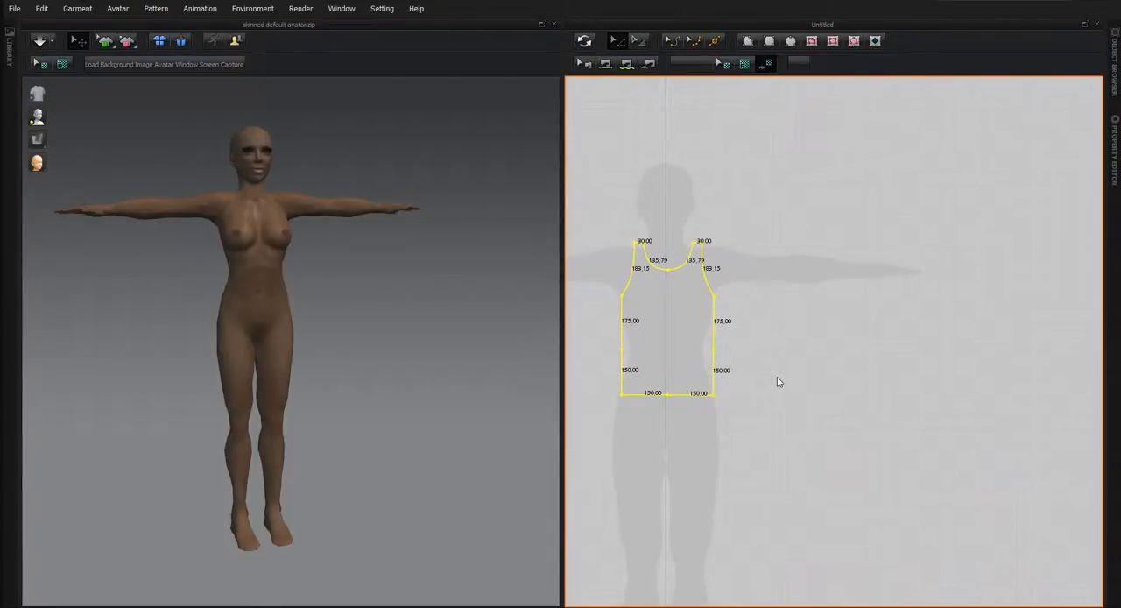
{"action": "key", "text": "ctrl+v"}
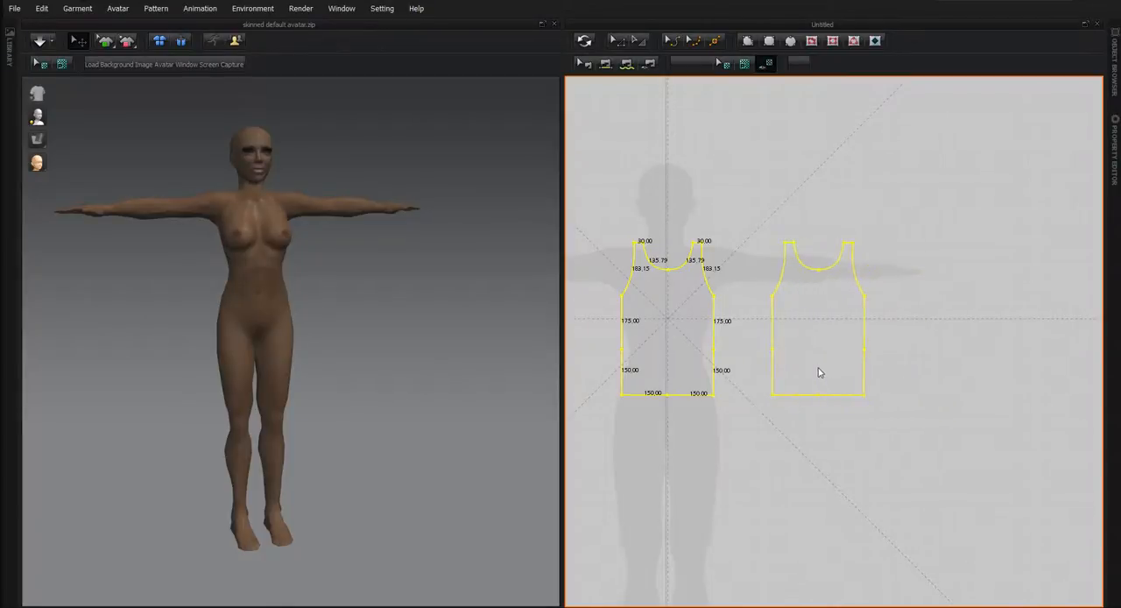
{"action": "left_click", "coordinate": [817, 372]}
Flip the copied torso pattern horizontally.
{"action": "scroll", "coordinate": [734, 445], "scroll_direction": "down", "scroll_amount": 1}
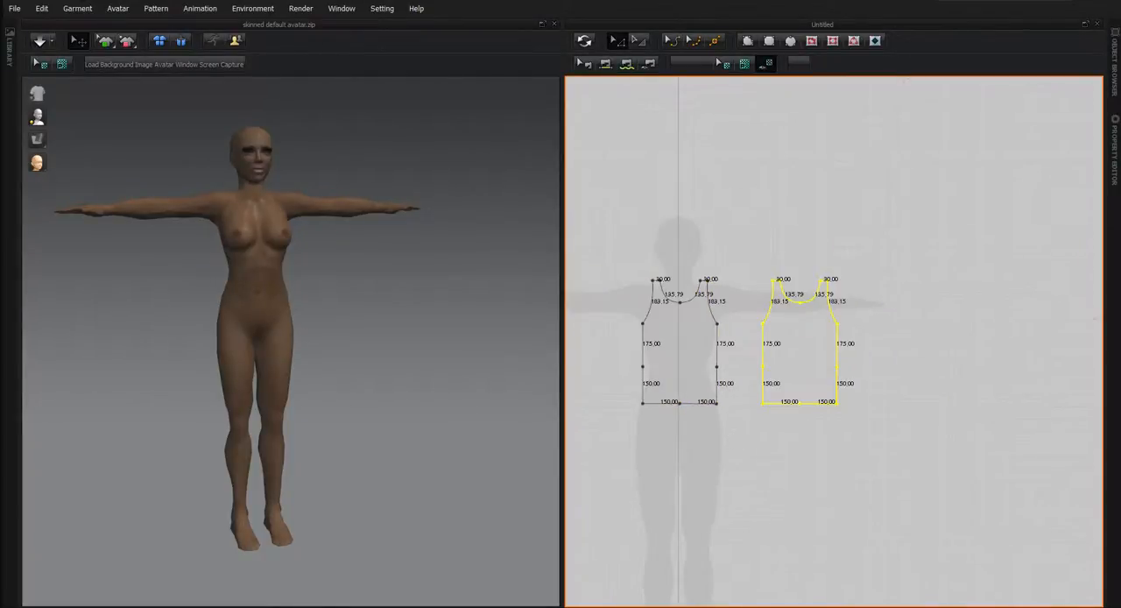
{"action": "right_click", "coordinate": [787, 350]}
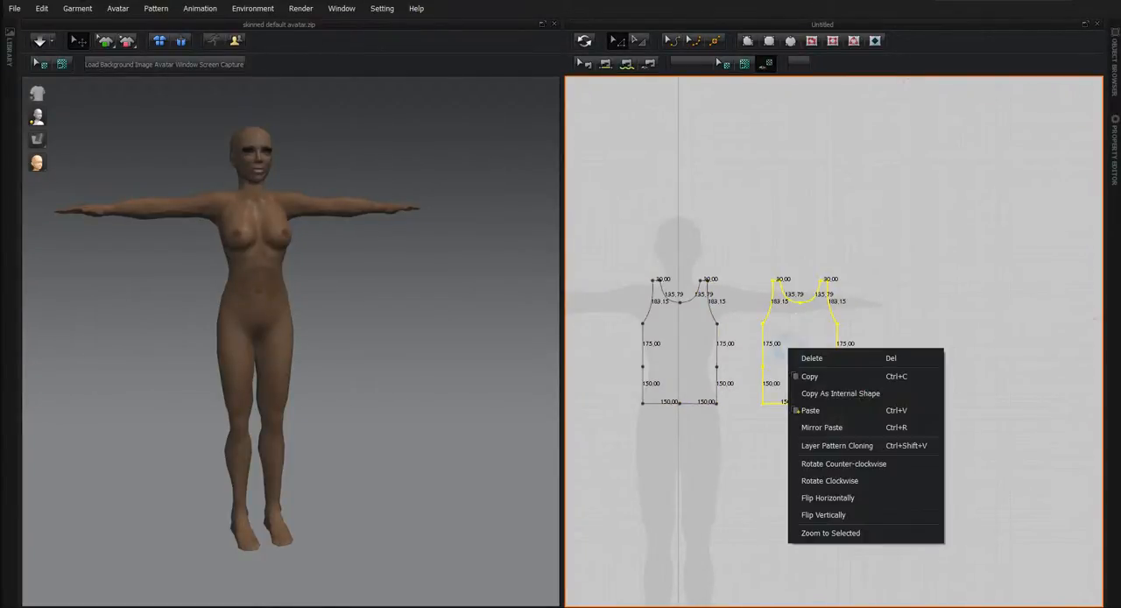
{"action": "left_click", "coordinate": [814, 498]}
{"action": "scroll", "coordinate": [742, 445], "scroll_direction": "up", "scroll_amount": 2}
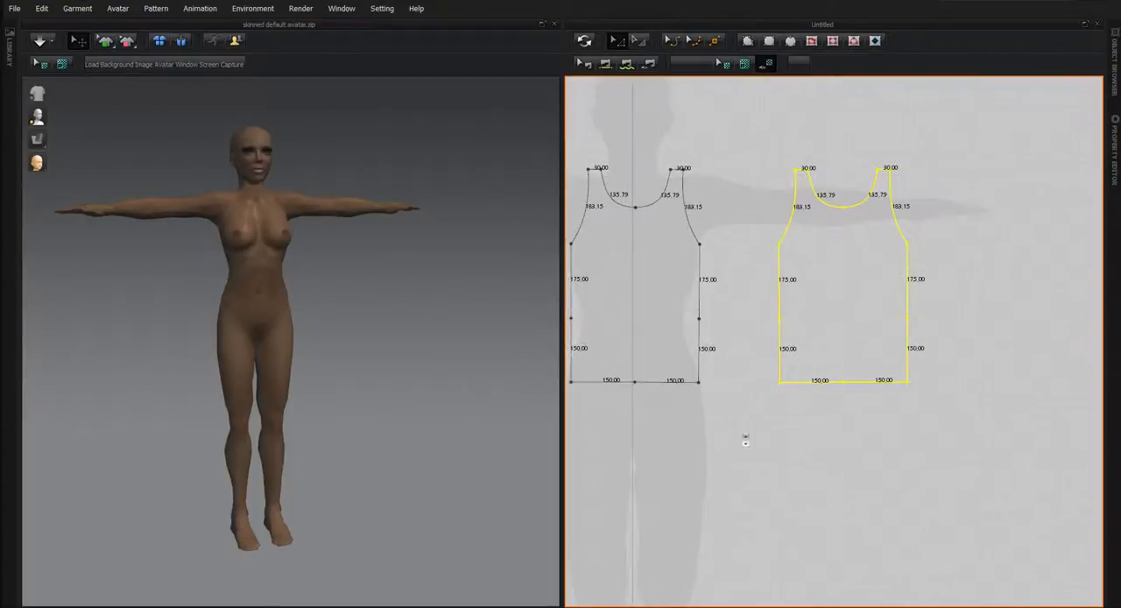
{"action": "right_click_drag", "start_coordinate": [748, 415], "coordinate": [850, 459]}
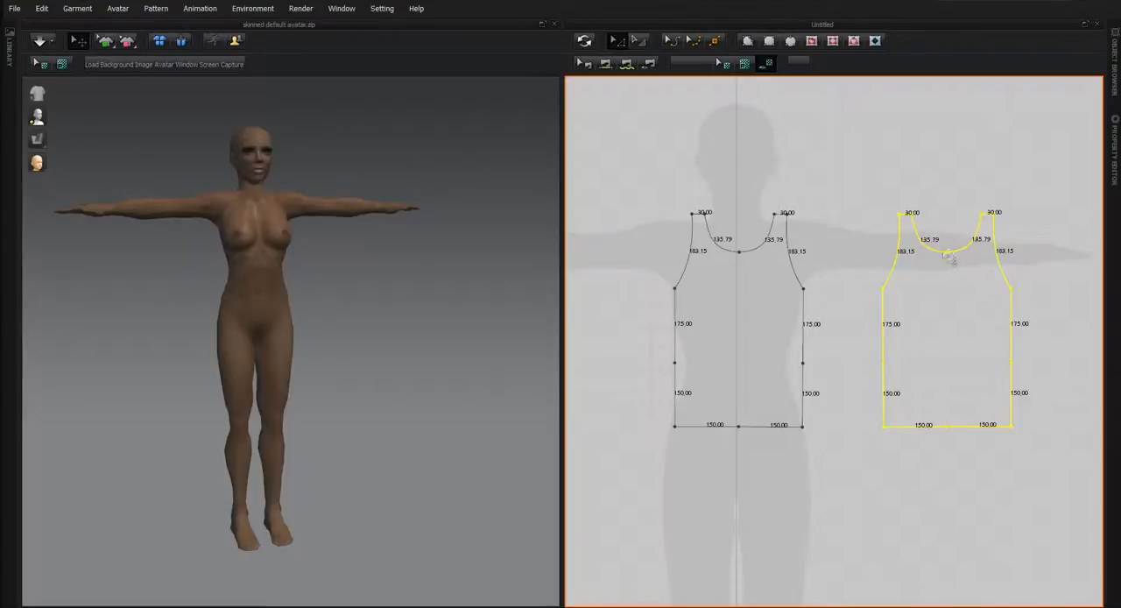
{"action": "middle_click_drag", "start_coordinate": [883, 497], "coordinate": [730, 525]}
{"action": "scroll", "coordinate": [725, 373], "scroll_direction": "down", "scroll_amount": 2}
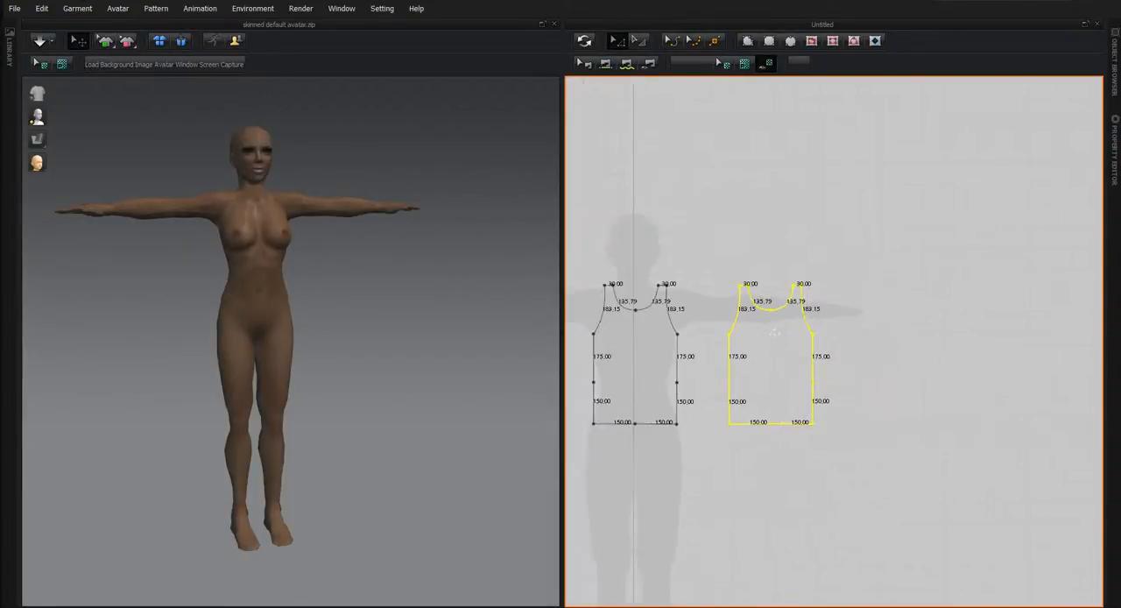
{"action": "scroll", "coordinate": [795, 325], "scroll_direction": "up", "scroll_amount": 5}
{"action": "middle_click_drag", "start_coordinate": [776, 380], "coordinate": [930, 413]}
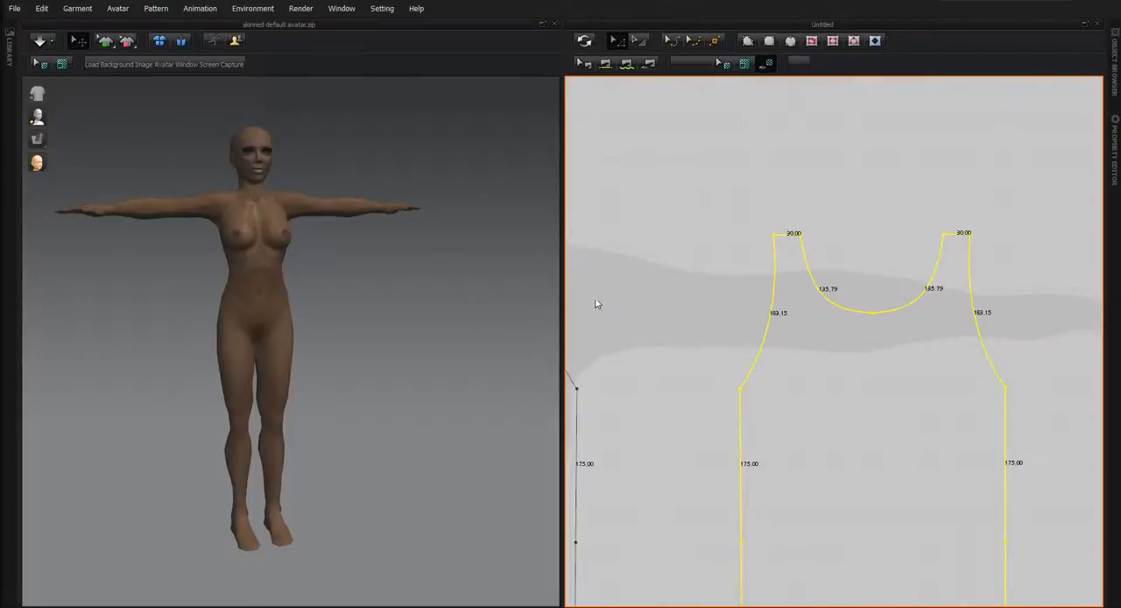
{"action": "scroll", "coordinate": [728, 361], "scroll_direction": "down", "scroll_amount": 3}
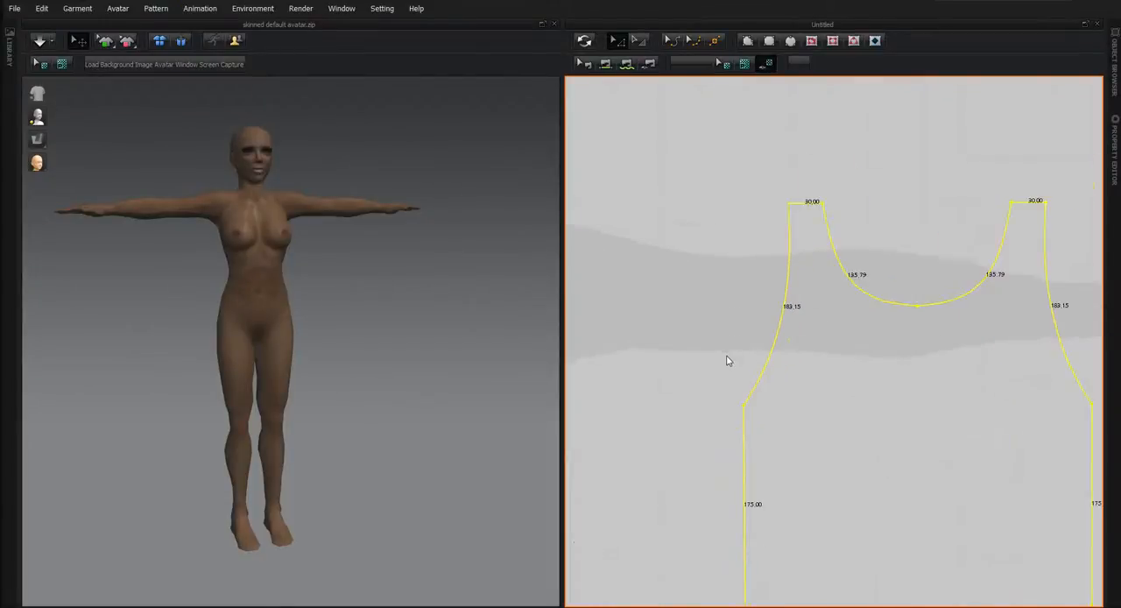
{"action": "left_click", "coordinate": [594, 307]}
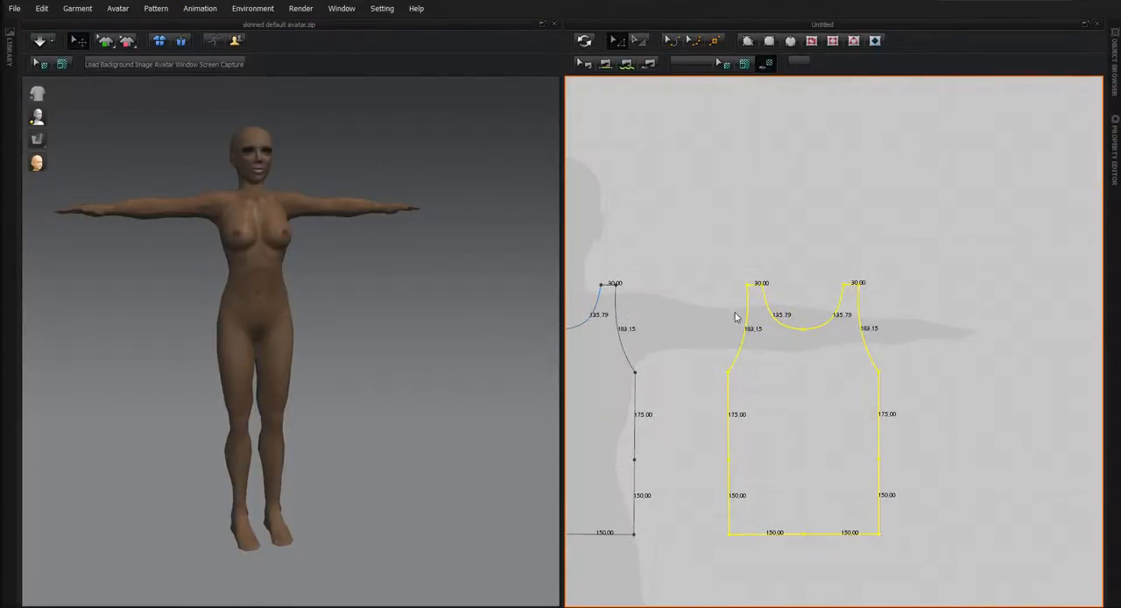
{"action": "scroll", "coordinate": [867, 304], "scroll_direction": "up", "scroll_amount": 2}
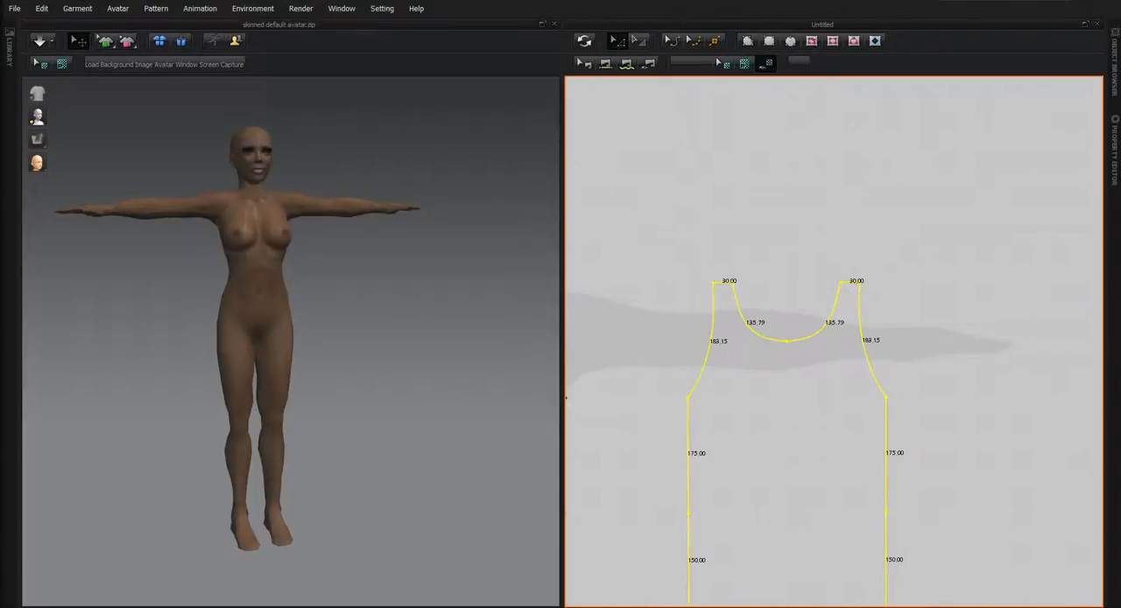
{"action": "left_click", "coordinate": [672, 41]}
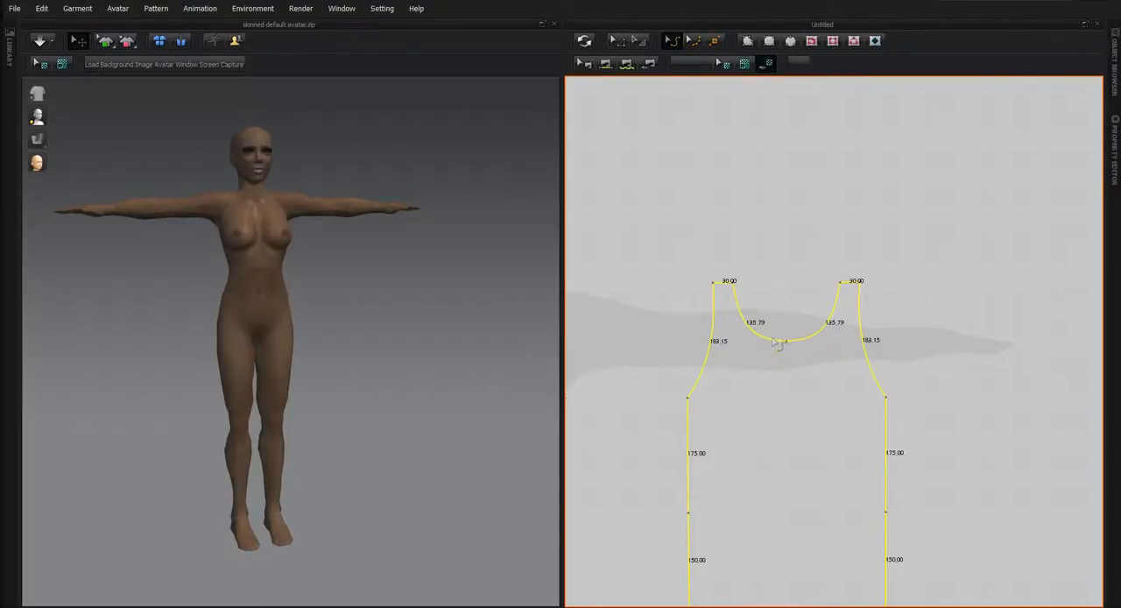
{"action": "left_click_drag", "start_coordinate": [778, 342], "coordinate": [774, 296]}
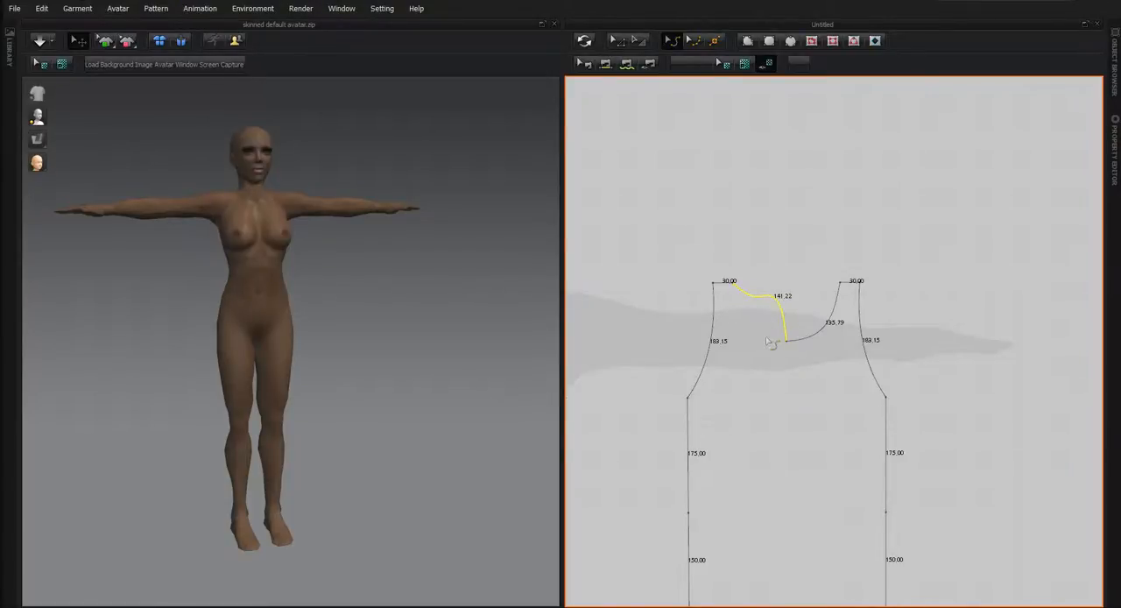
{"action": "left_click", "coordinate": [692, 40]}
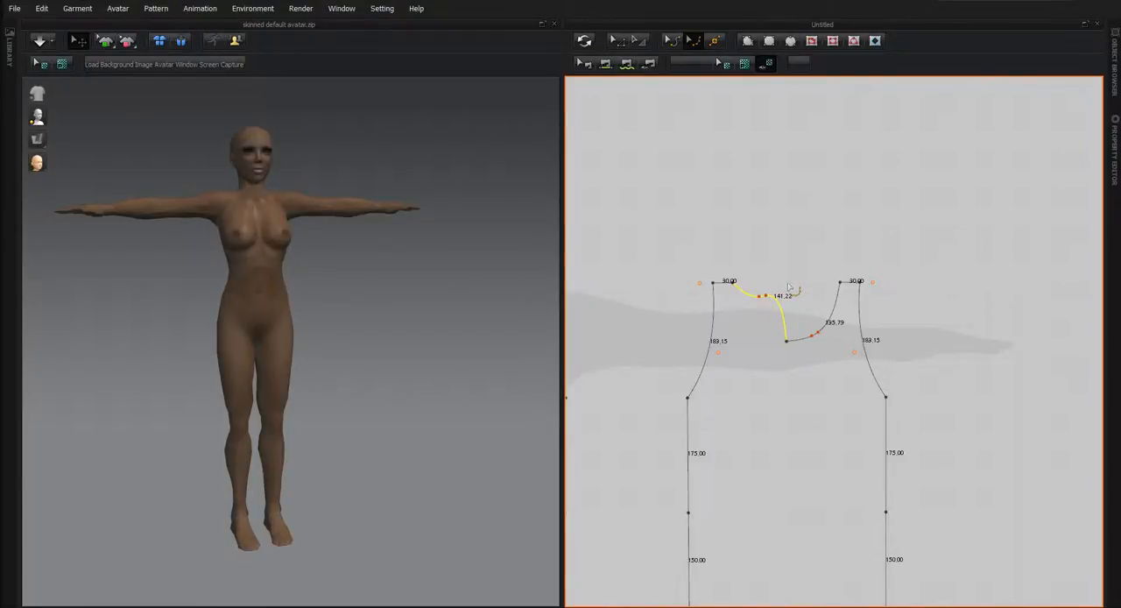
{"action": "key", "text": "ctrl+z"}
Delete the neckline's centre point on the copied torso piece so a straight edge joins the two straps.
{"action": "left_click", "coordinate": [622, 42]}
{"action": "left_click_drag", "start_coordinate": [772, 326], "coordinate": [802, 360]}
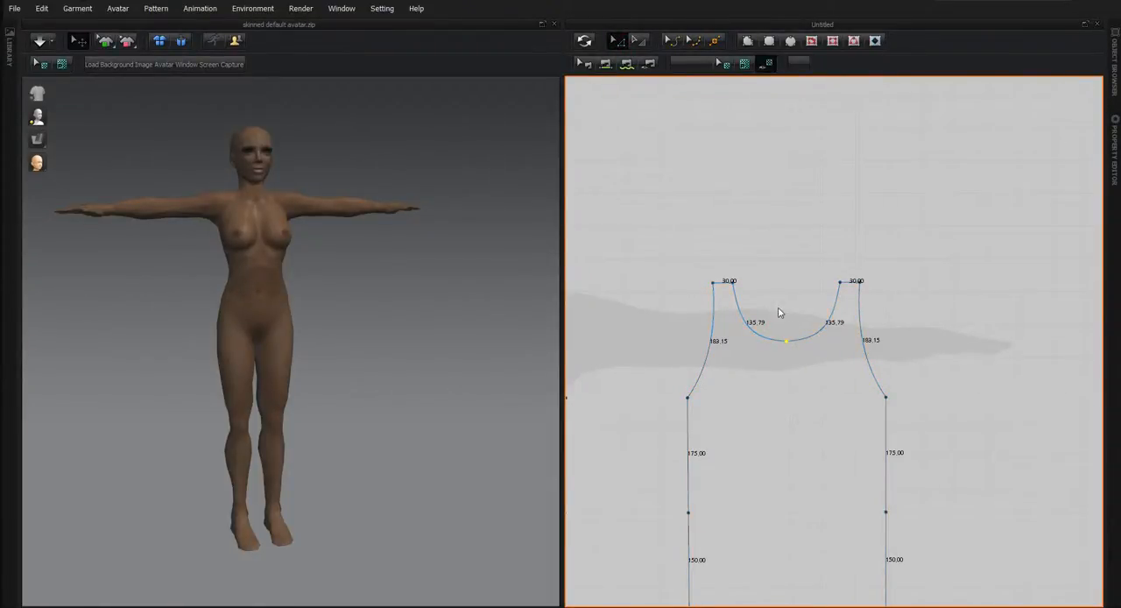
{"action": "key", "text": "Delete"}
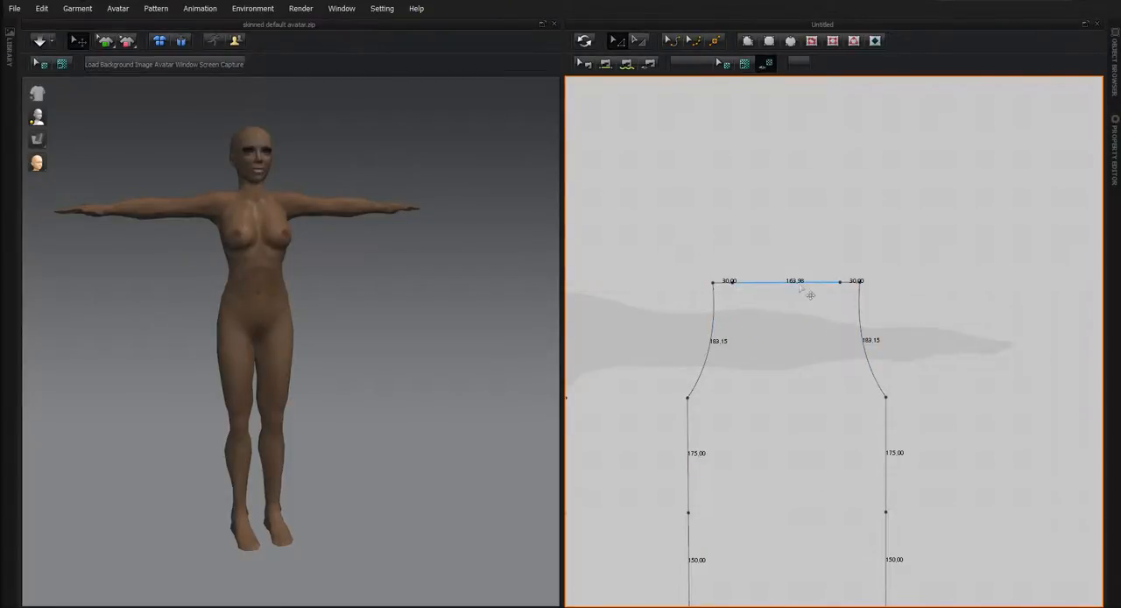
Curve the copied piece's straight neck edge downward into a shallow, even neckline about 187 mm long.
{"action": "left_click", "coordinate": [671, 40]}
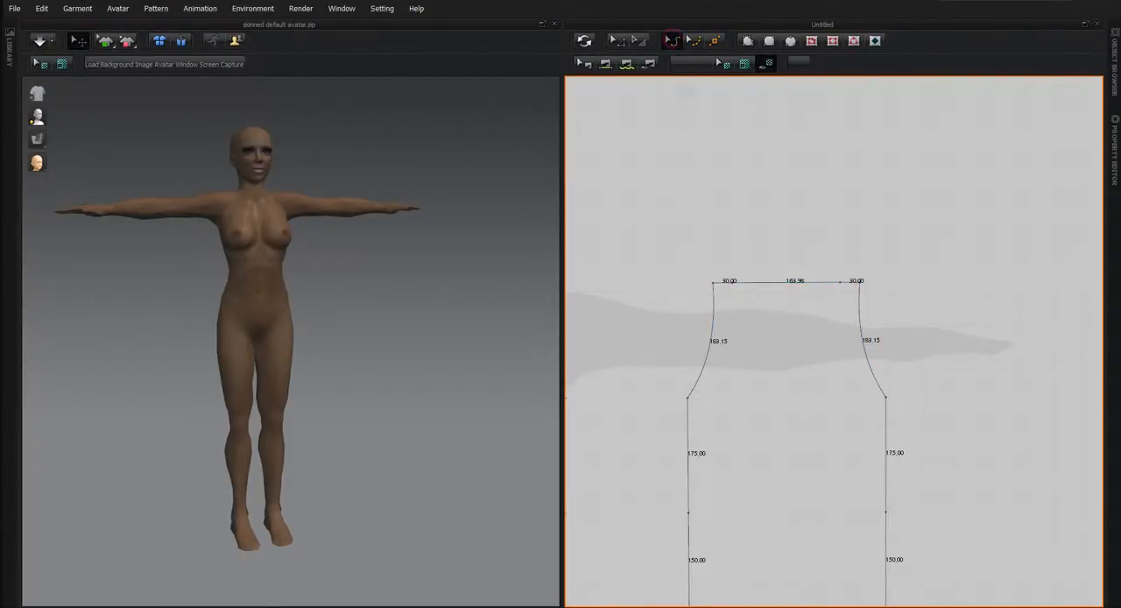
{"action": "left_click", "coordinate": [693, 40]}
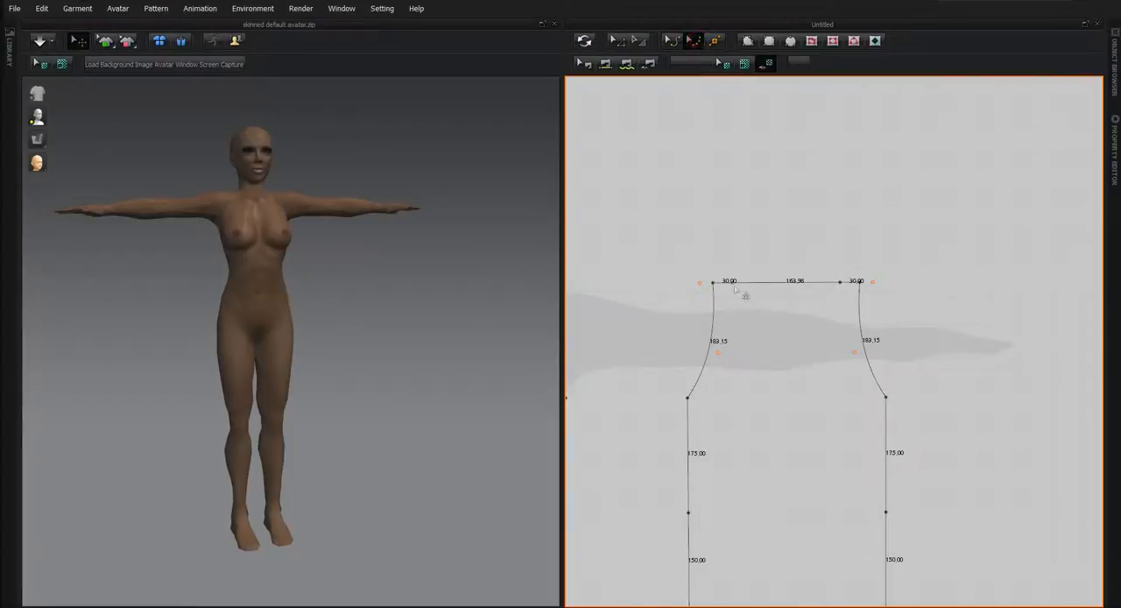
{"action": "left_click", "coordinate": [788, 285]}
{"action": "left_click", "coordinate": [672, 41]}
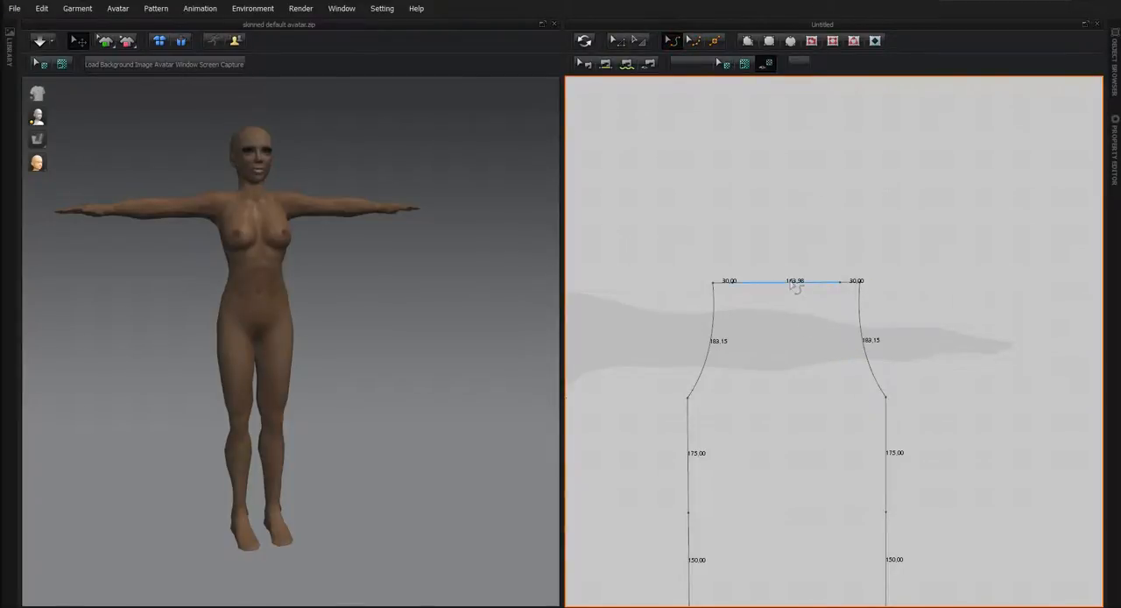
{"action": "mouse_move", "coordinate": [794, 284]}
{"action": "left_mouse_down"}
{"action": "mouse_move", "coordinate": [795, 385]}
{"action": "mouse_move", "coordinate": [791, 313]}
{"action": "mouse_move", "coordinate": [780, 330]}
{"action": "mouse_move", "coordinate": [788, 305]}
{"action": "left_mouse_up"}
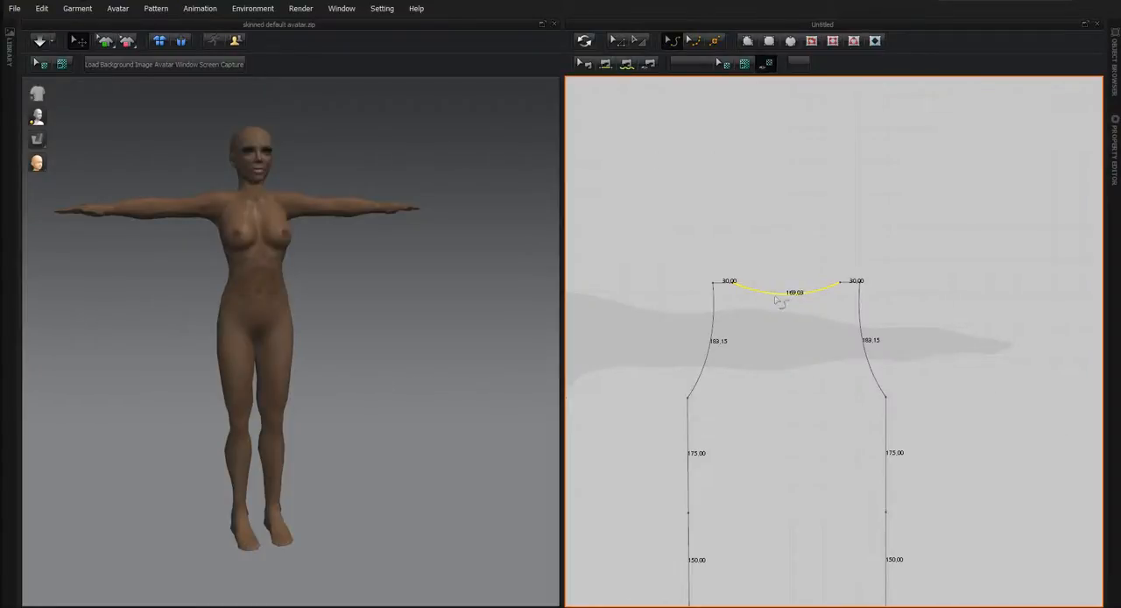
{"action": "left_click", "coordinate": [693, 40]}
{"action": "left_click_drag", "start_coordinate": [768, 293], "coordinate": [788, 313]}
{"action": "left_click", "coordinate": [804, 297]}
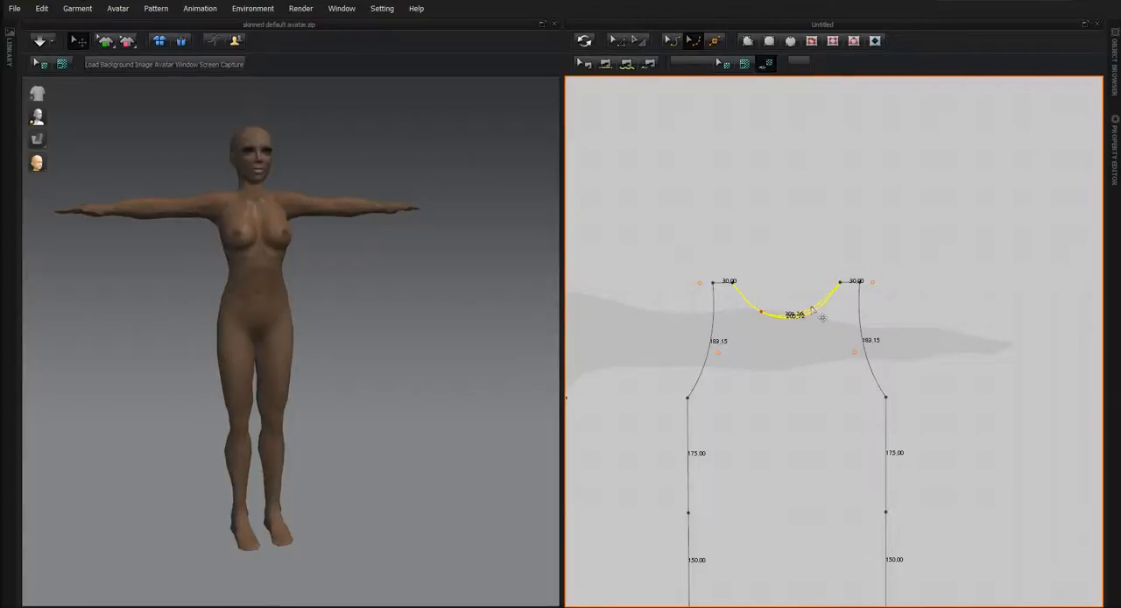
{"action": "left_click_drag", "start_coordinate": [813, 313], "coordinate": [763, 305]}
Split the copied piece's shallow neckline uniformly into 2 lines.
{"action": "left_click", "coordinate": [714, 40]}
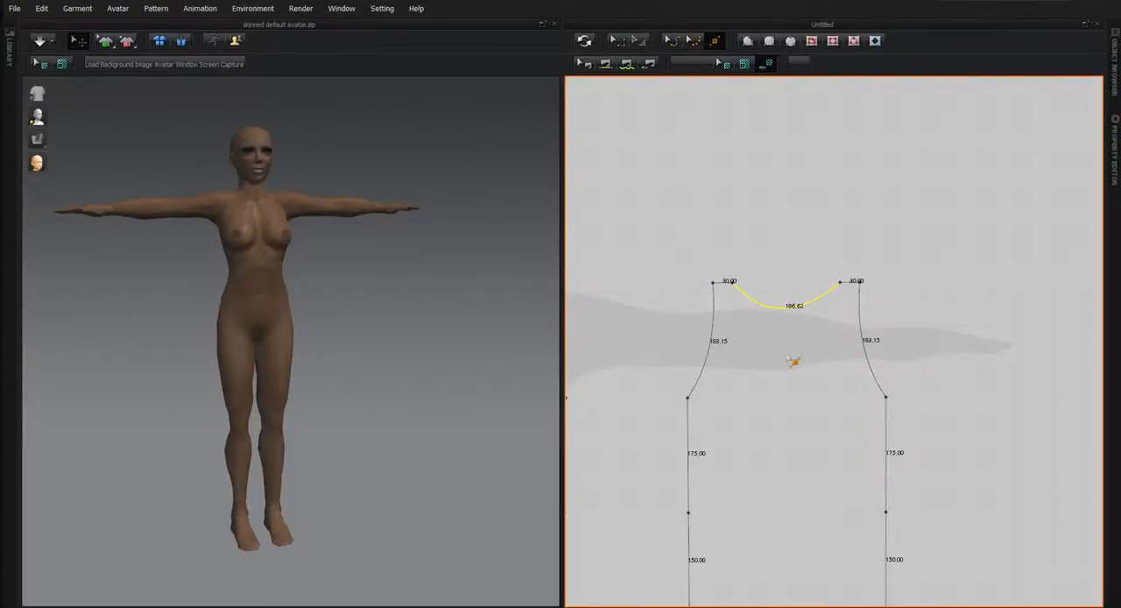
{"action": "left_click", "coordinate": [788, 311]}
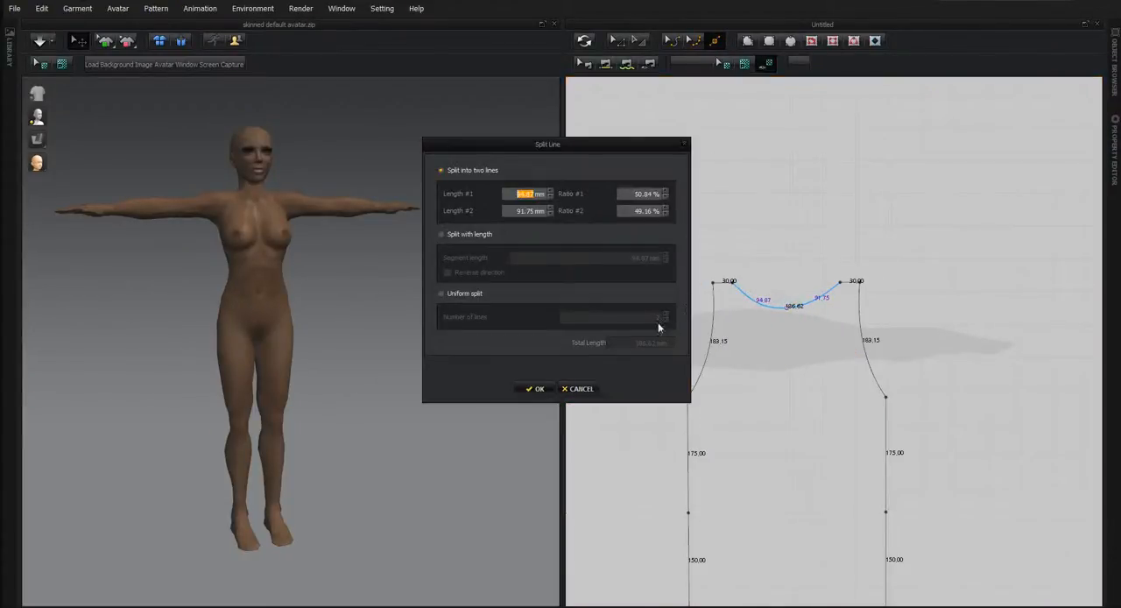
{"action": "left_click", "coordinate": [442, 293]}
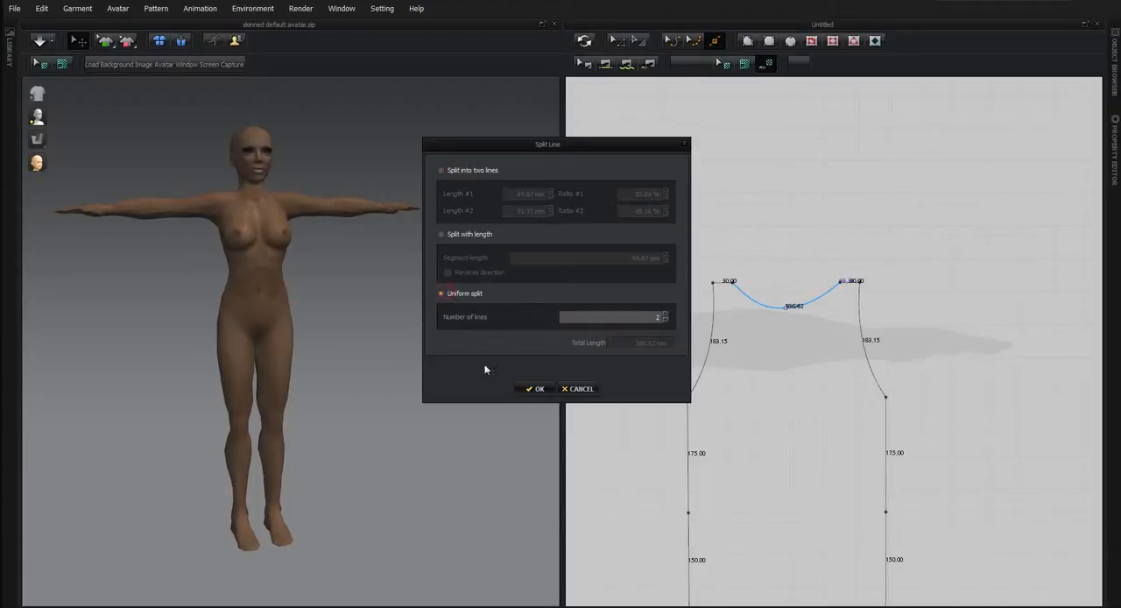
{"action": "left_click", "coordinate": [534, 388]}
Delete the copied piece's right-hand points and unfold its left half across the centre edge to make it symmetrical.
{"action": "scroll", "coordinate": [739, 400], "scroll_direction": "up", "scroll_amount": 5}
{"action": "scroll", "coordinate": [744, 408], "scroll_direction": "down", "scroll_amount": 5}
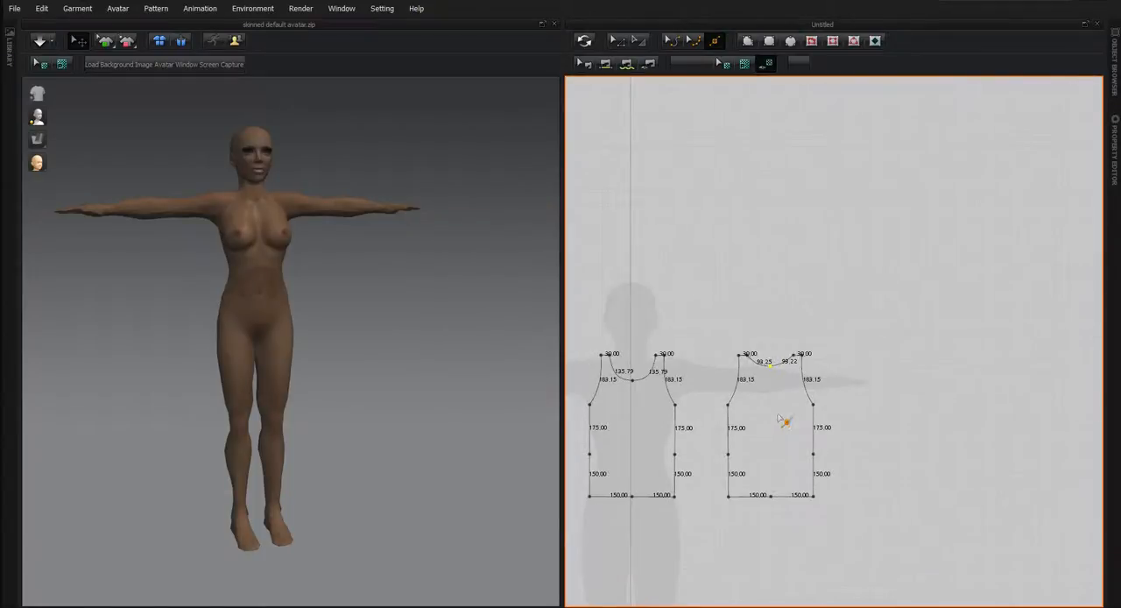
{"action": "left_click", "coordinate": [618, 40]}
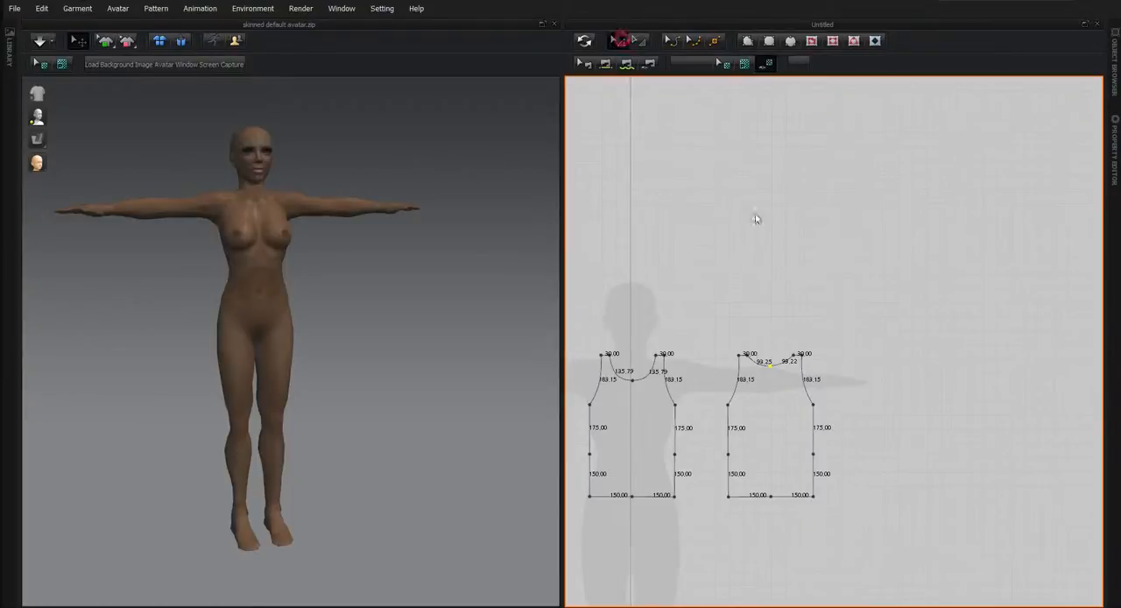
{"action": "left_click_drag", "start_coordinate": [780, 335], "coordinate": [838, 535]}
{"action": "key", "text": "Delete"}
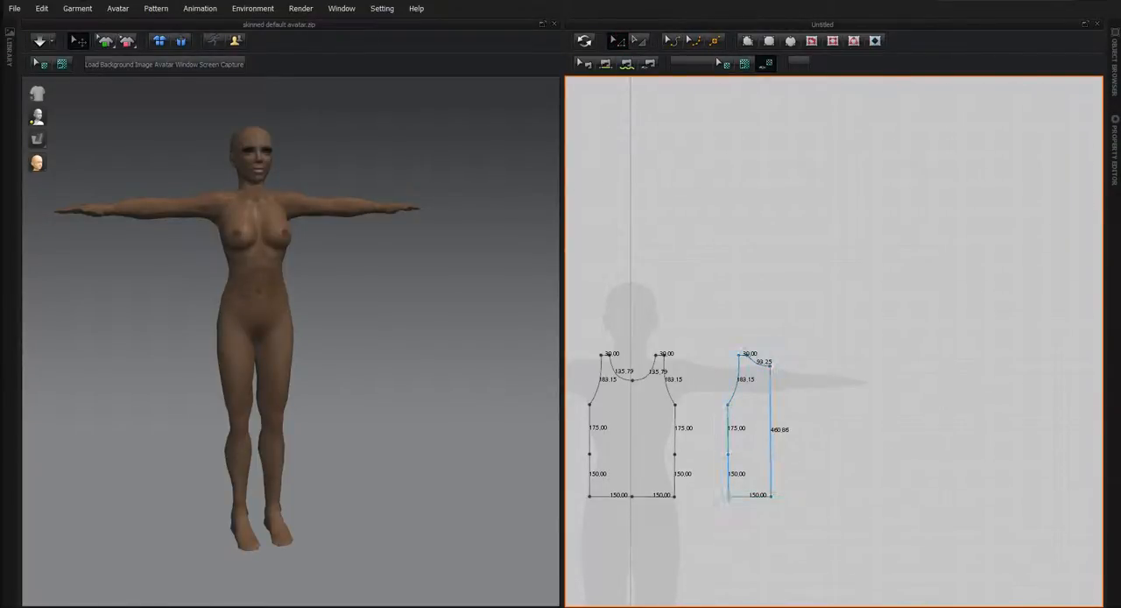
{"action": "right_click", "coordinate": [771, 437]}
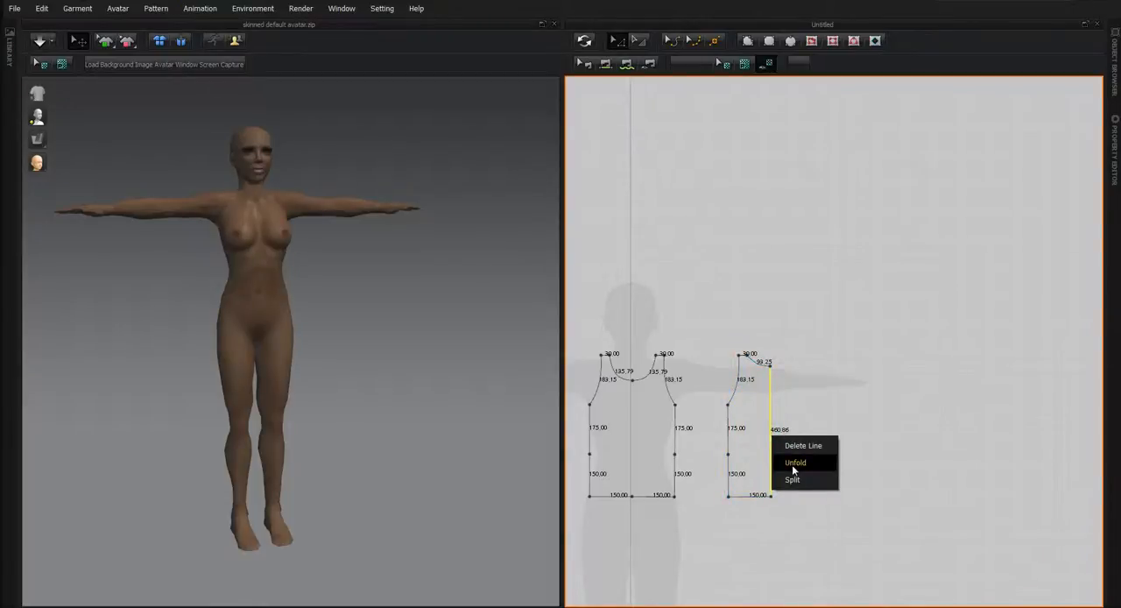
{"action": "left_click", "coordinate": [794, 462]}
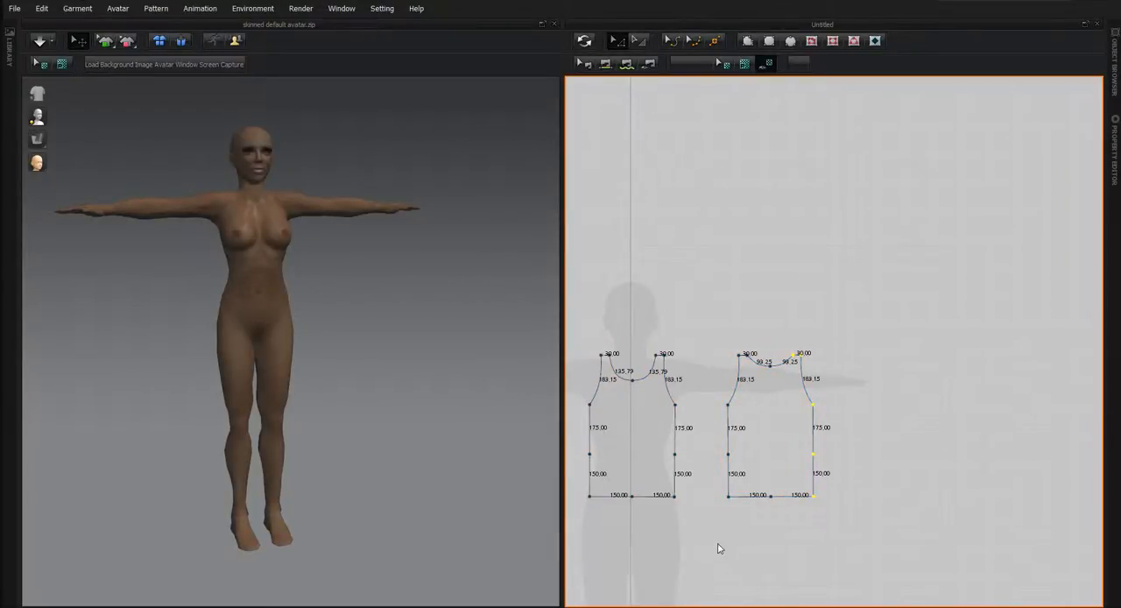
Delete the lowest row of points on both torso pieces to shorten them to the points at the waist.
{"action": "right_click_drag", "start_coordinate": [734, 564], "coordinate": [864, 415]}
{"action": "scroll", "coordinate": [846, 415], "scroll_direction": "down", "scroll_amount": 3}
{"action": "scroll", "coordinate": [844, 408], "scroll_direction": "up", "scroll_amount": 5}
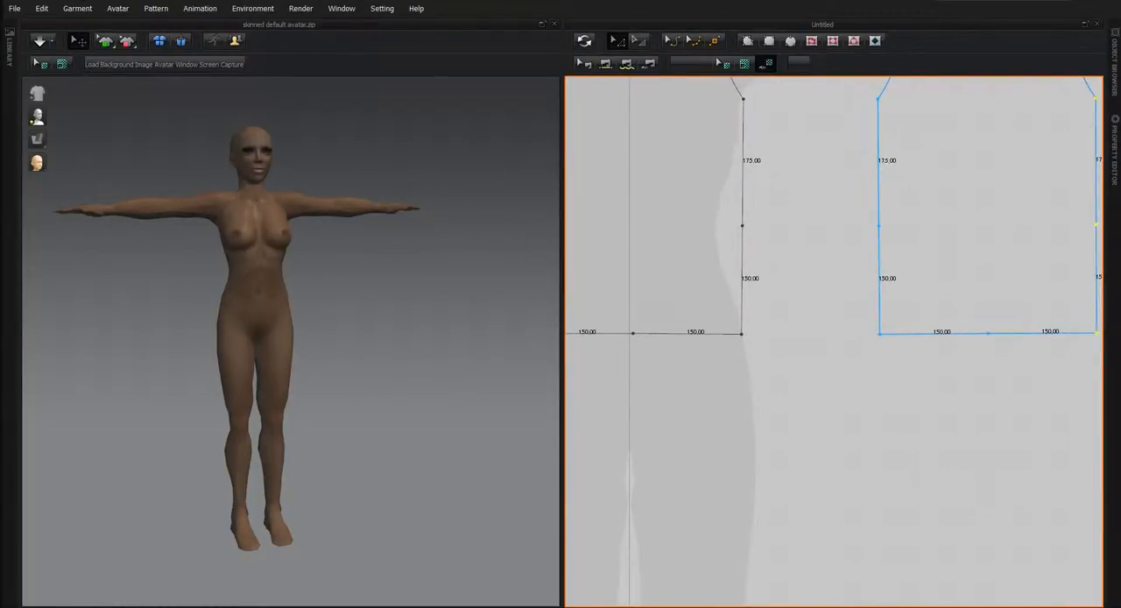
{"action": "scroll", "coordinate": [863, 287], "scroll_direction": "down", "scroll_amount": 3}
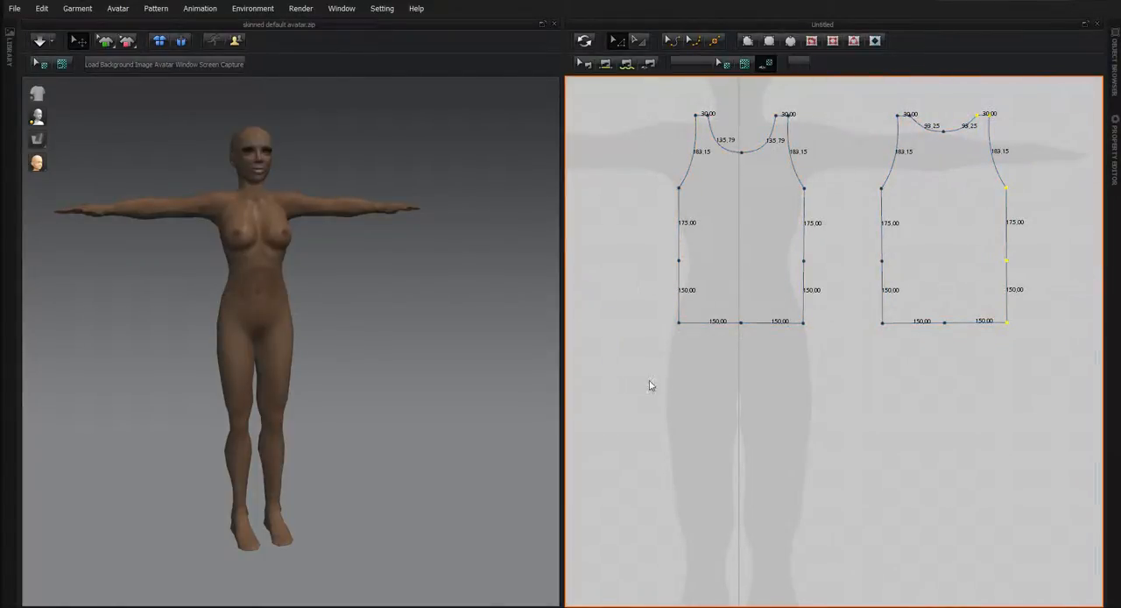
{"action": "left_click", "coordinate": [628, 274]}
{"action": "left_click_drag", "start_coordinate": [674, 282], "coordinate": [1028, 354]}
{"action": "key", "text": "Delete"}
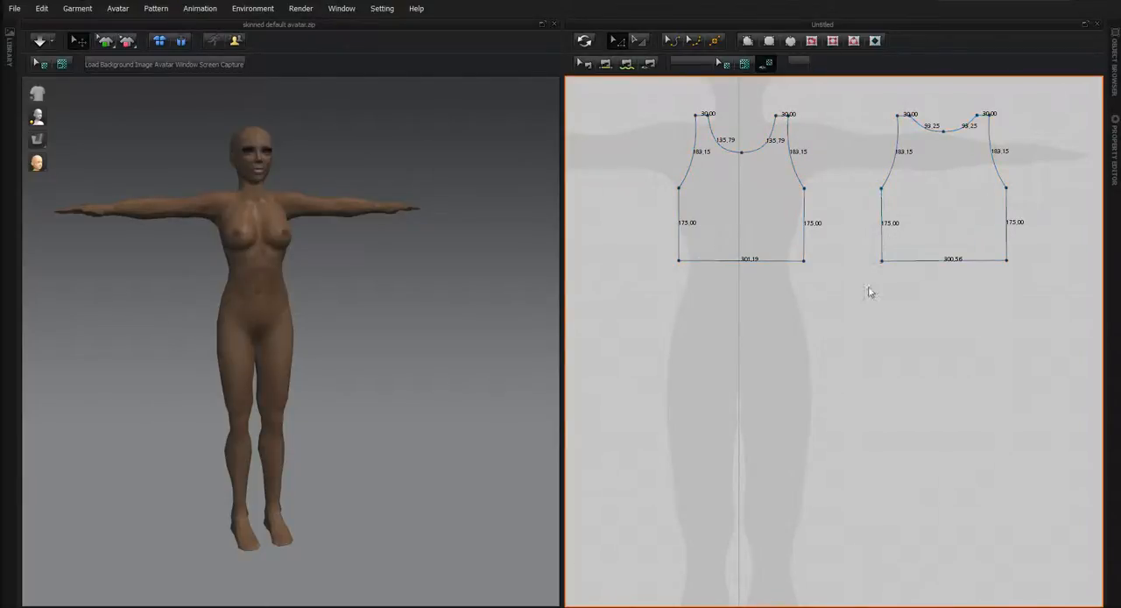
Split the original torso piece's bottom edge into two lines, with the first segment 300 mm long.
{"action": "right_click_drag", "start_coordinate": [821, 358], "coordinate": [795, 388]}
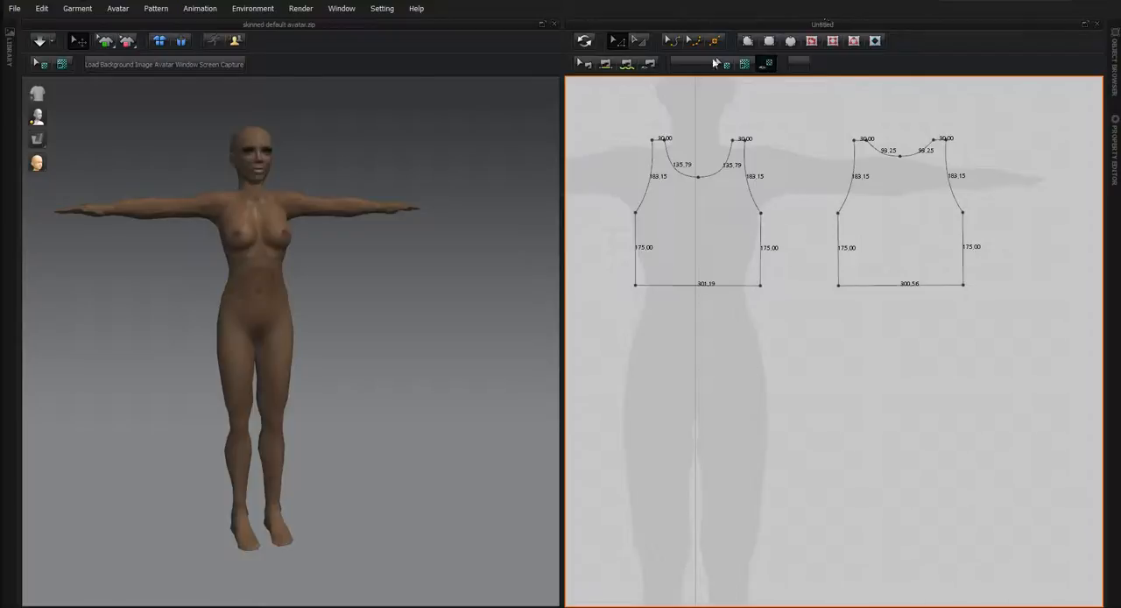
{"action": "left_click", "coordinate": [696, 282]}
{"action": "left_click", "coordinate": [715, 40]}
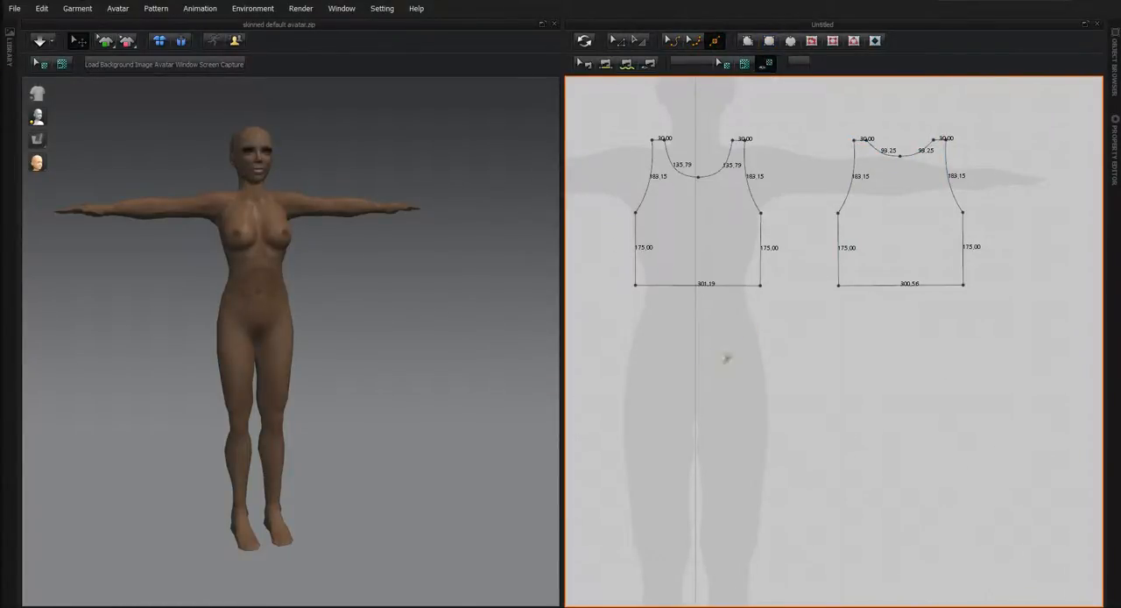
{"action": "left_click", "coordinate": [708, 285]}
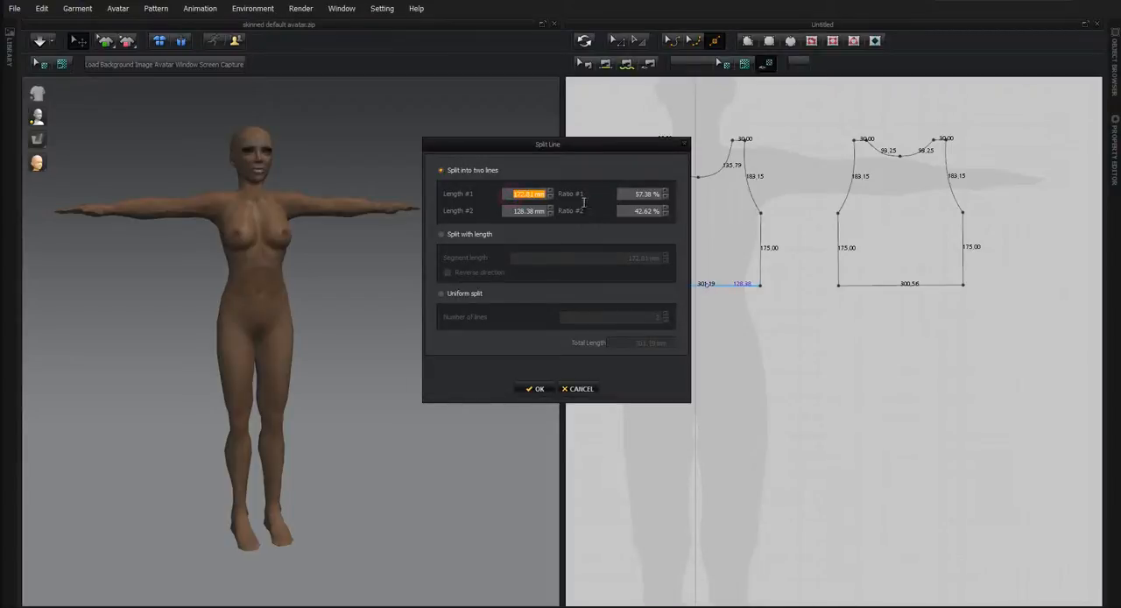
{"action": "type", "text": "300."}
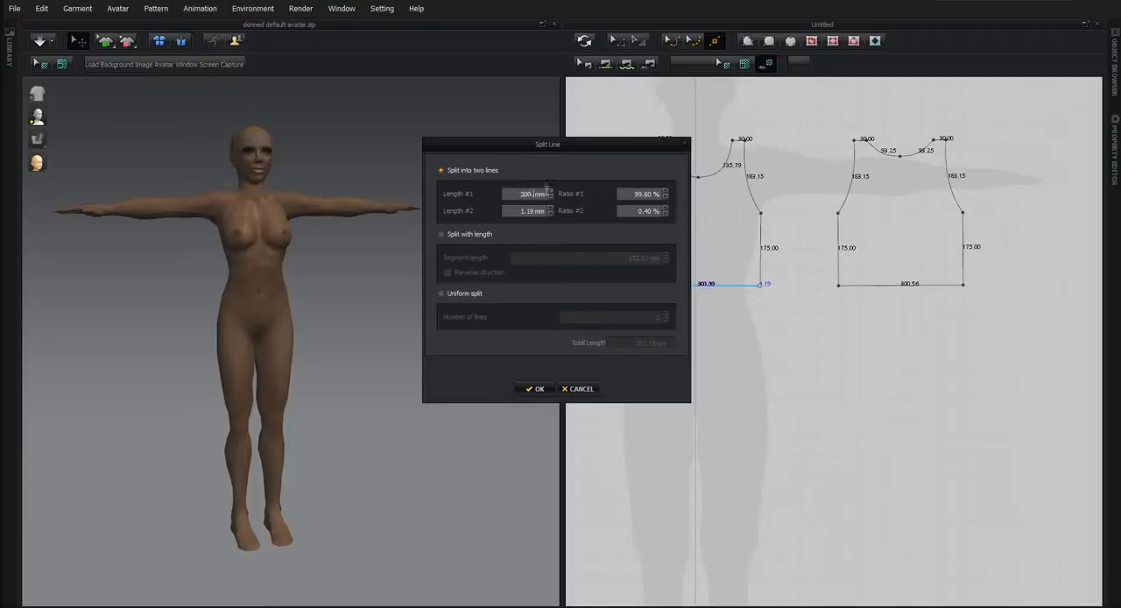
{"action": "left_click", "coordinate": [535, 388]}
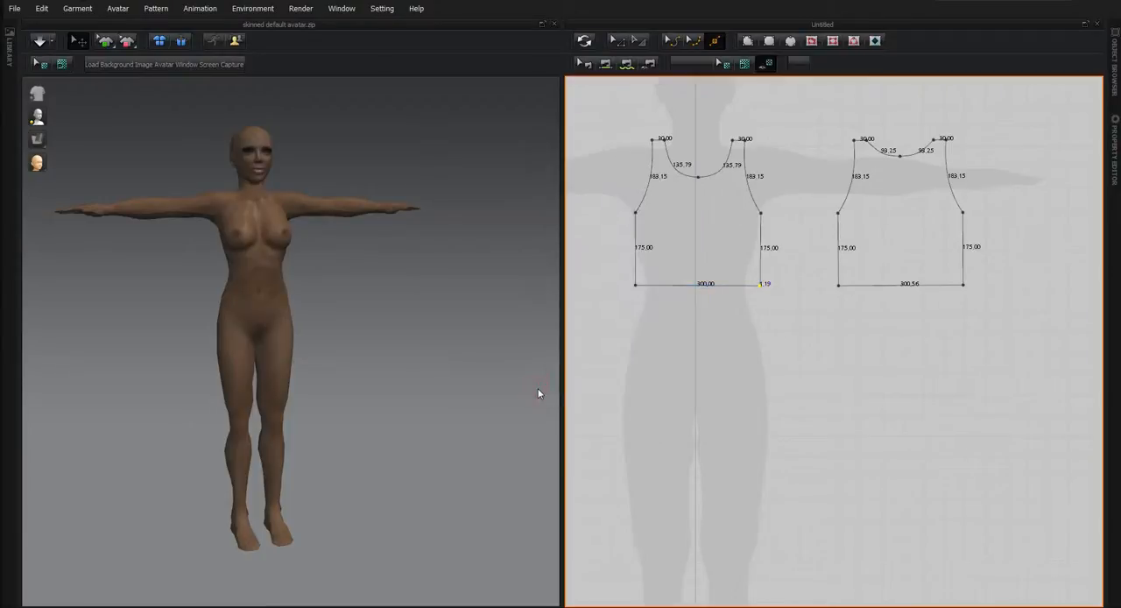
Delete the original piece's surplus bottom-right corner point beyond the 300 mm split.
{"action": "scroll", "coordinate": [766, 327], "scroll_direction": "up", "scroll_amount": 8}
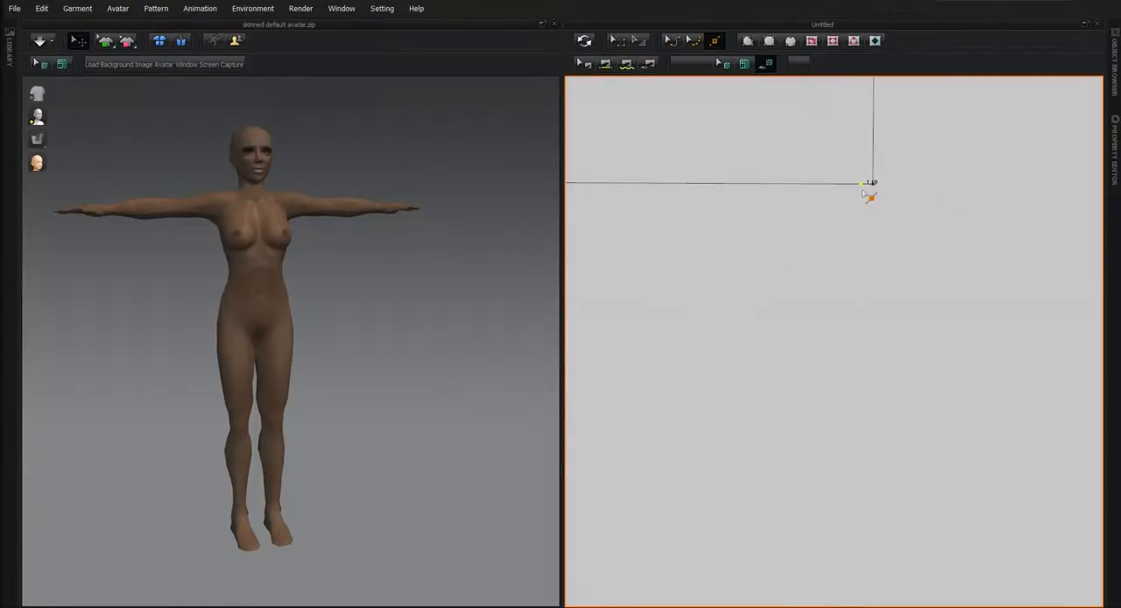
{"action": "left_click", "coordinate": [618, 41]}
{"action": "left_click", "coordinate": [872, 183]}
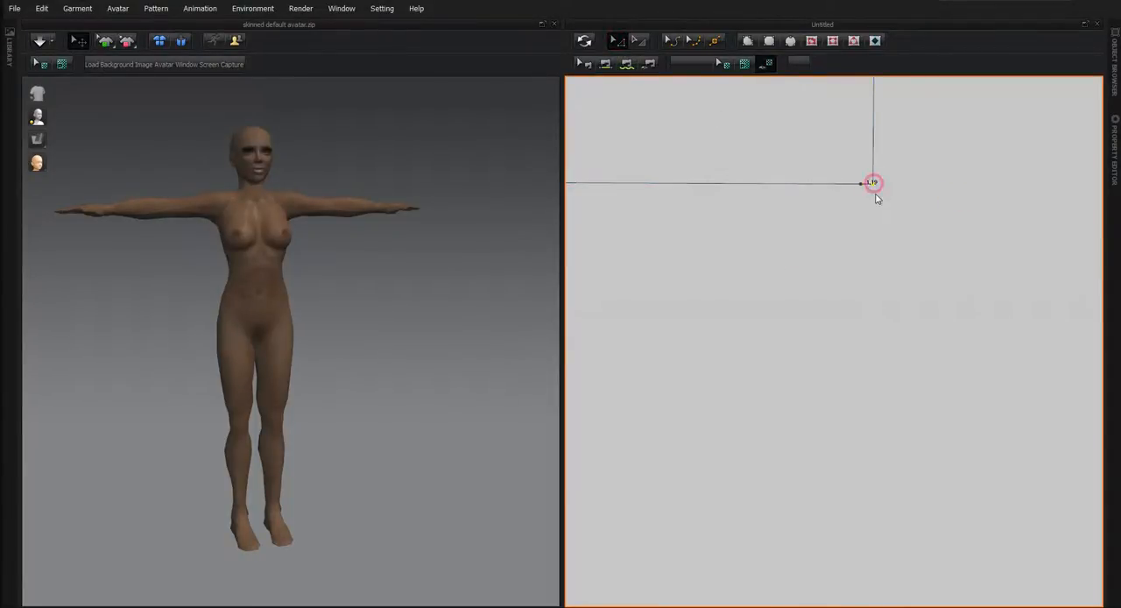
{"action": "scroll", "coordinate": [880, 227], "scroll_direction": "down", "scroll_amount": 5}
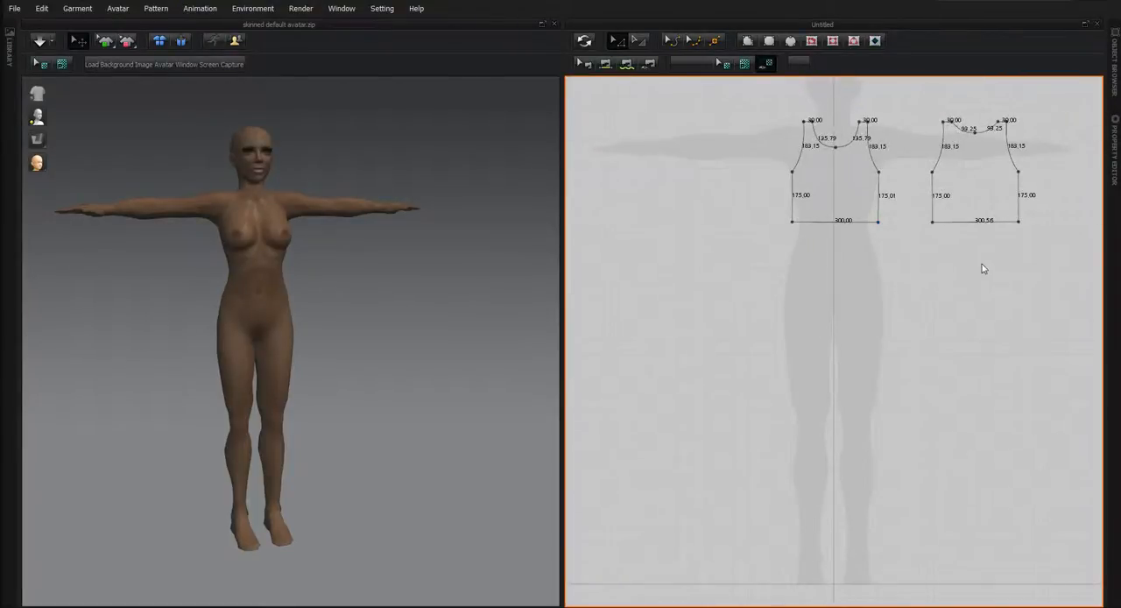
{"action": "middle_click_drag", "start_coordinate": [1003, 255], "coordinate": [769, 285]}
{"action": "scroll", "coordinate": [769, 284], "scroll_direction": "down", "scroll_amount": 5}
{"action": "scroll", "coordinate": [768, 286], "scroll_direction": "up", "scroll_amount": 10}
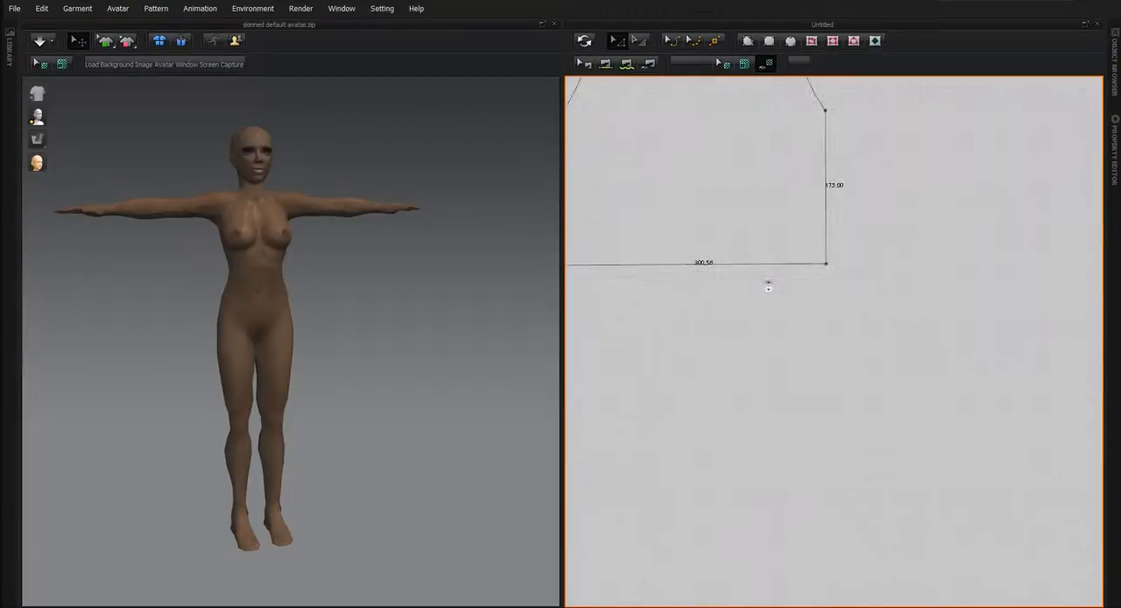
{"action": "scroll", "coordinate": [714, 283], "scroll_direction": "up", "scroll_amount": 3}
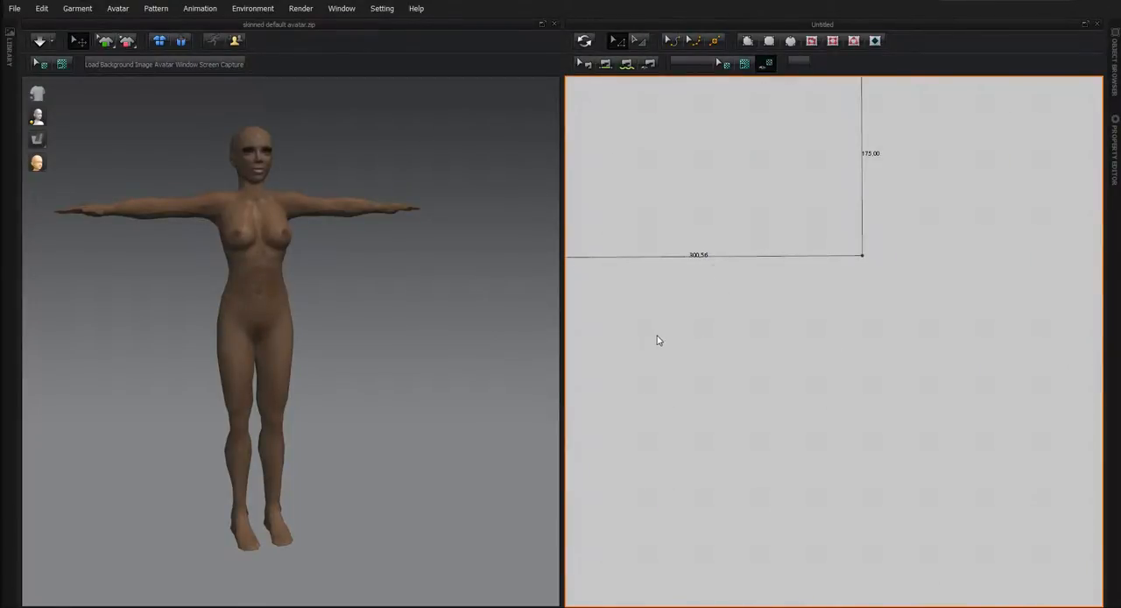
{"action": "middle_click_drag", "start_coordinate": [659, 339], "coordinate": [801, 380]}
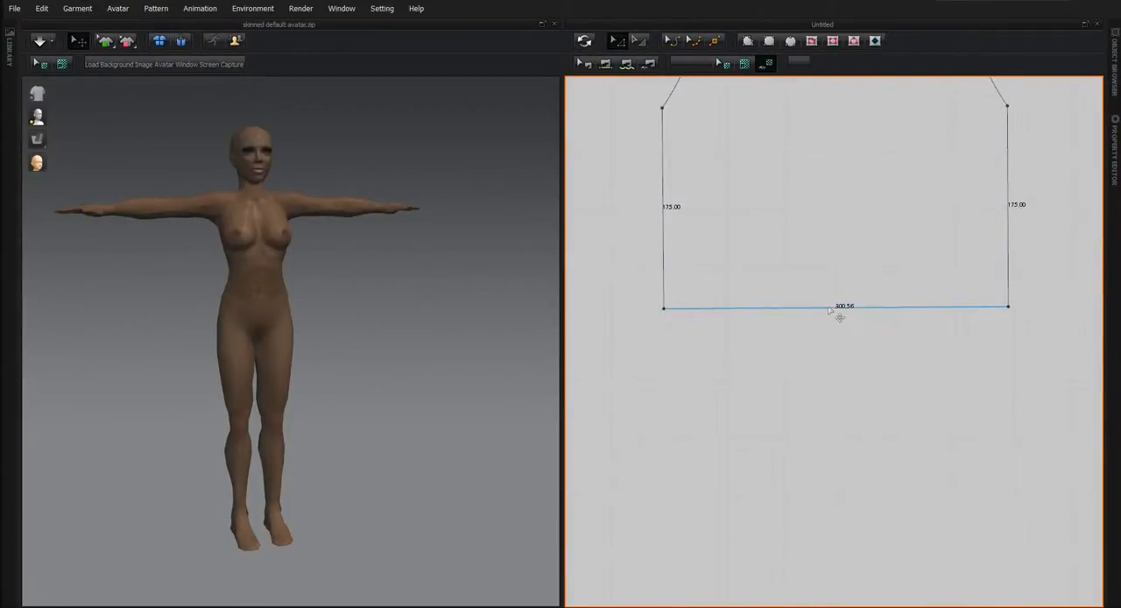
{"action": "key", "text": "x"}
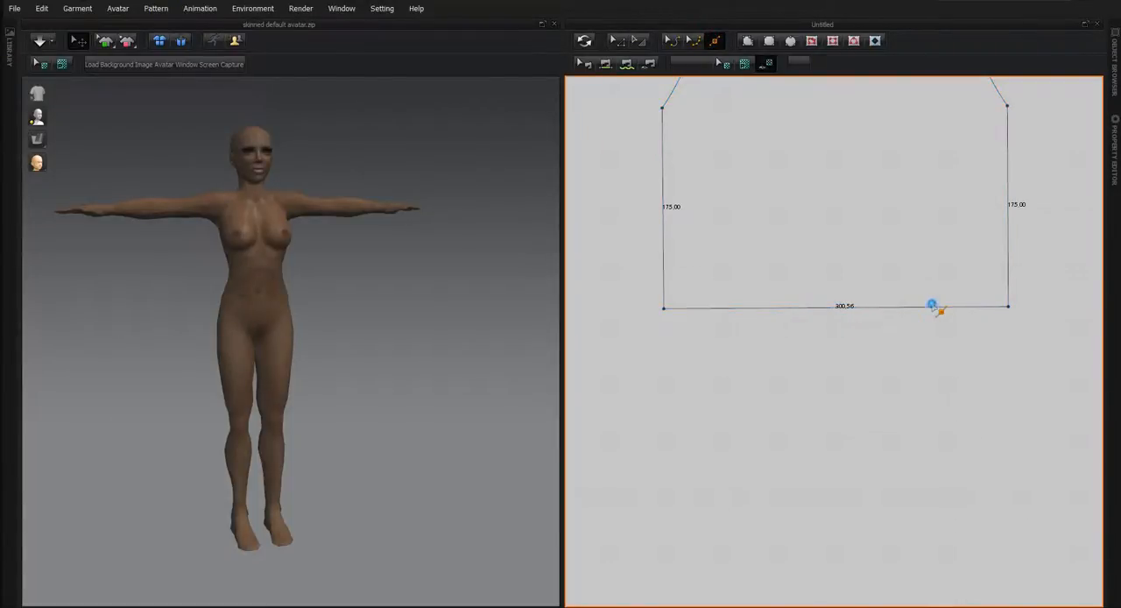
{"action": "right_click", "coordinate": [932, 307]}
{"action": "right_click", "coordinate": [838, 309]}
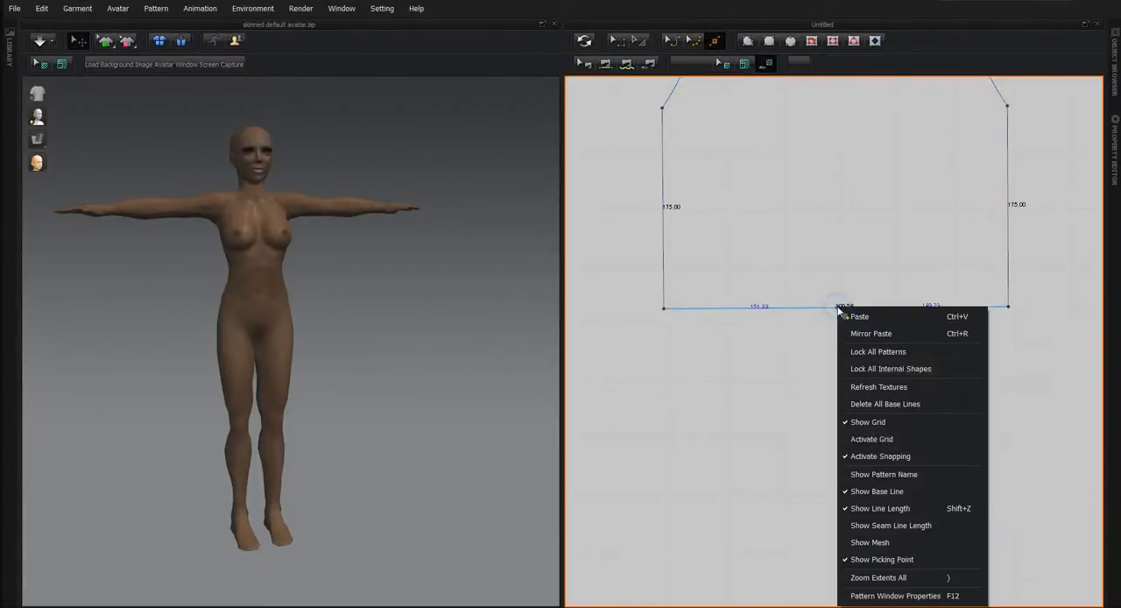
{"action": "left_click", "coordinate": [618, 40]}
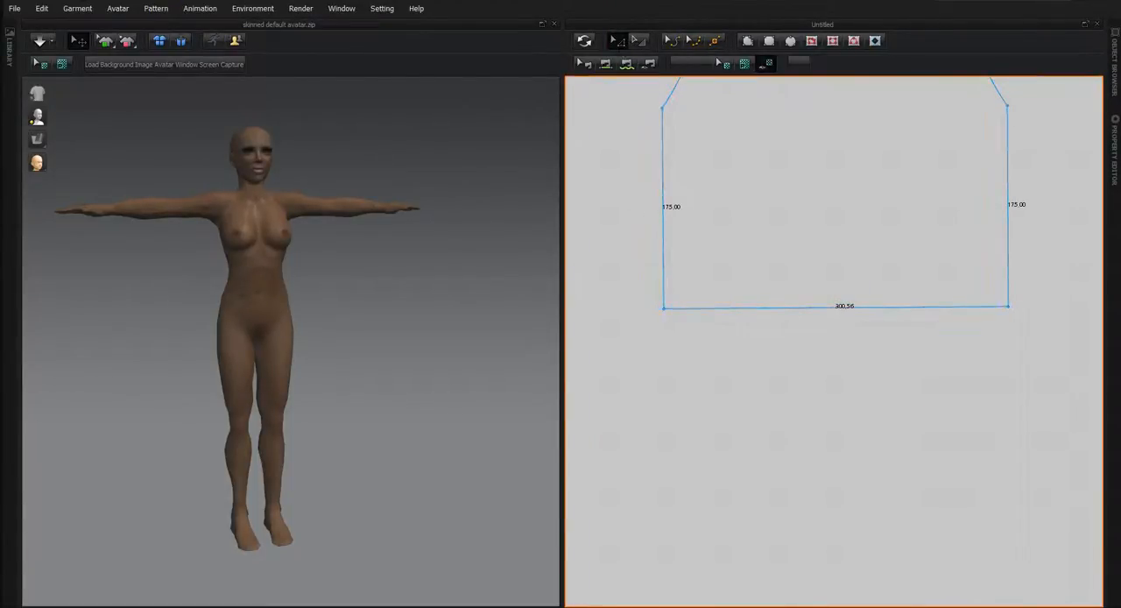
{"action": "right_click", "coordinate": [840, 308]}
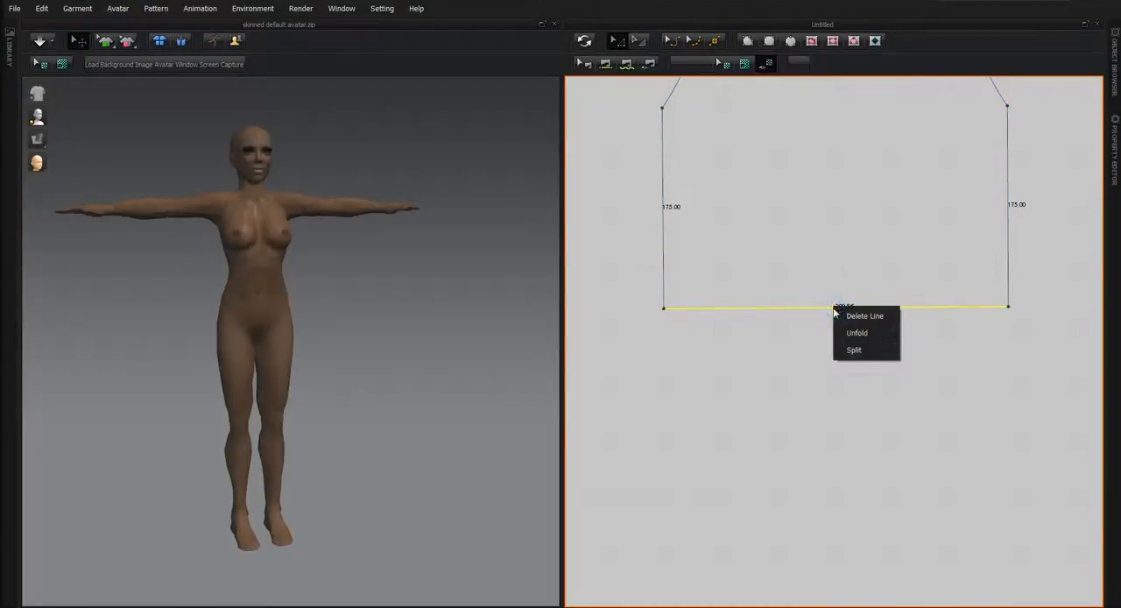
{"action": "left_click", "coordinate": [848, 349]}
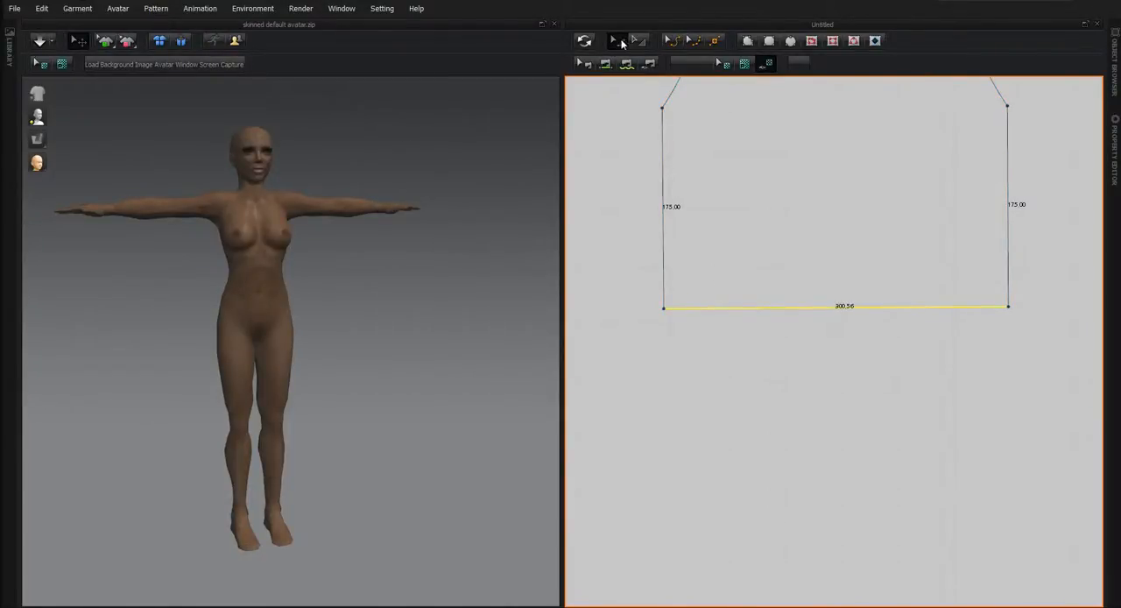
{"action": "left_click", "coordinate": [589, 109]}
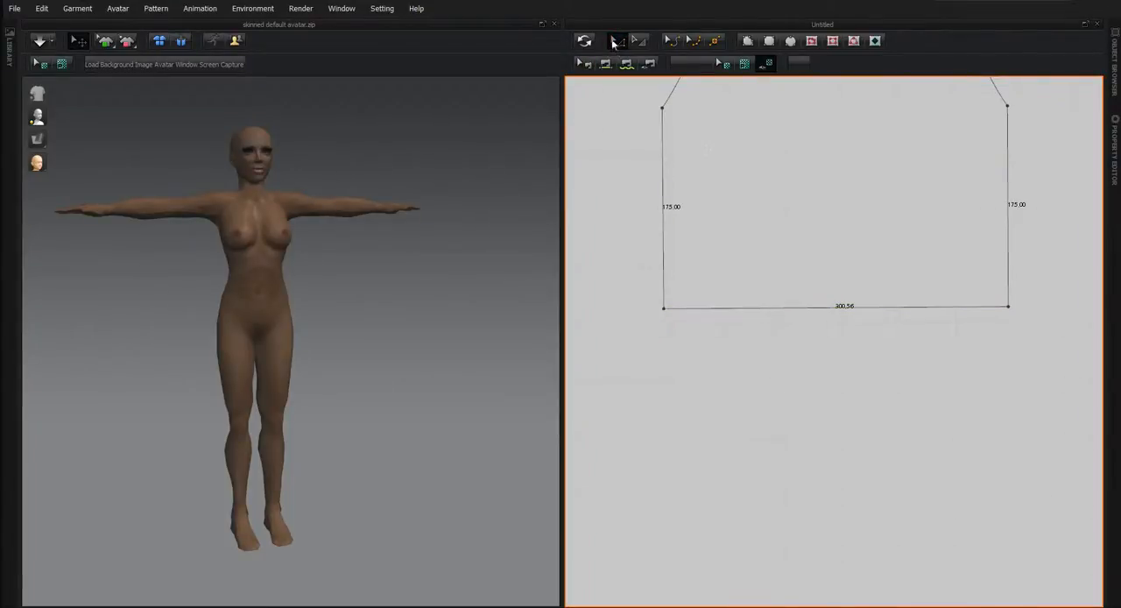
{"action": "left_click", "coordinate": [616, 41]}
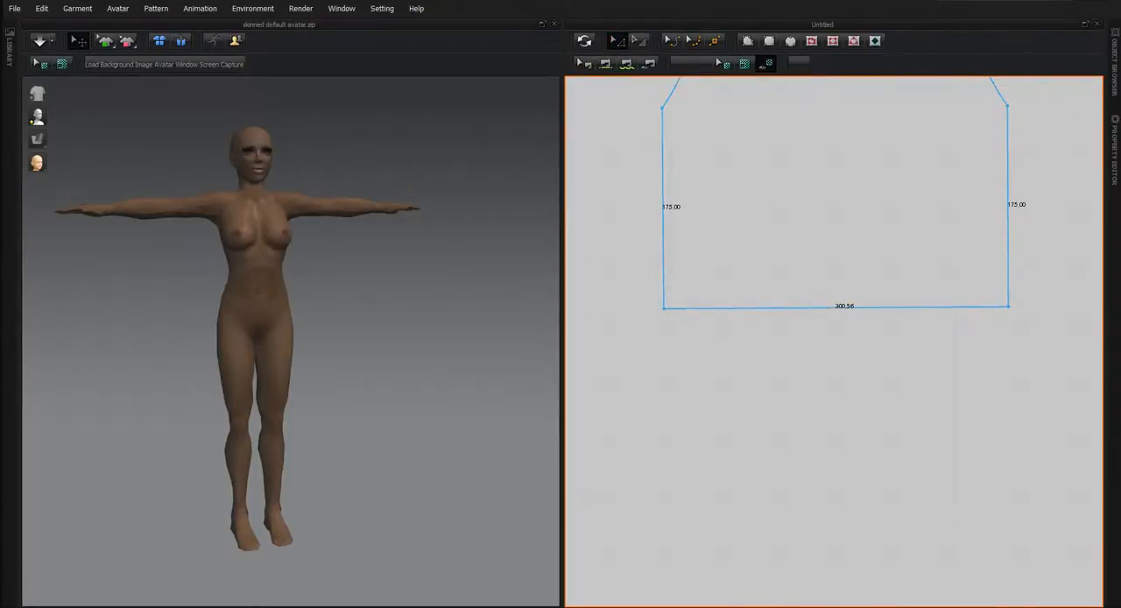
Split the copied torso piece's bottom edge into two lines, with the first segment 300 mm long.
{"action": "right_click", "coordinate": [817, 311]}
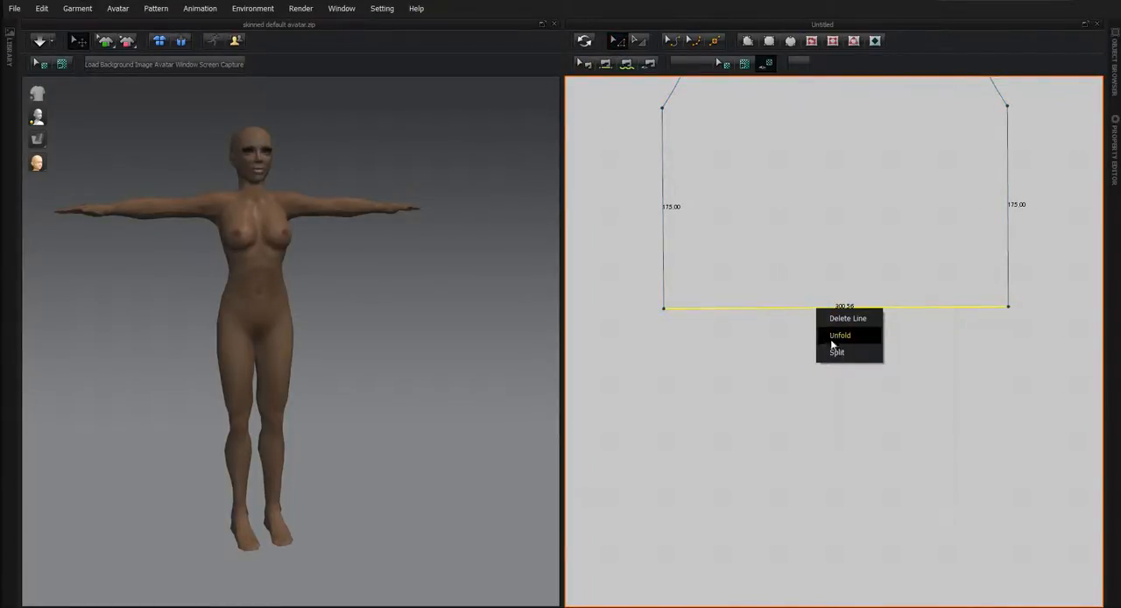
{"action": "left_click", "coordinate": [836, 353]}
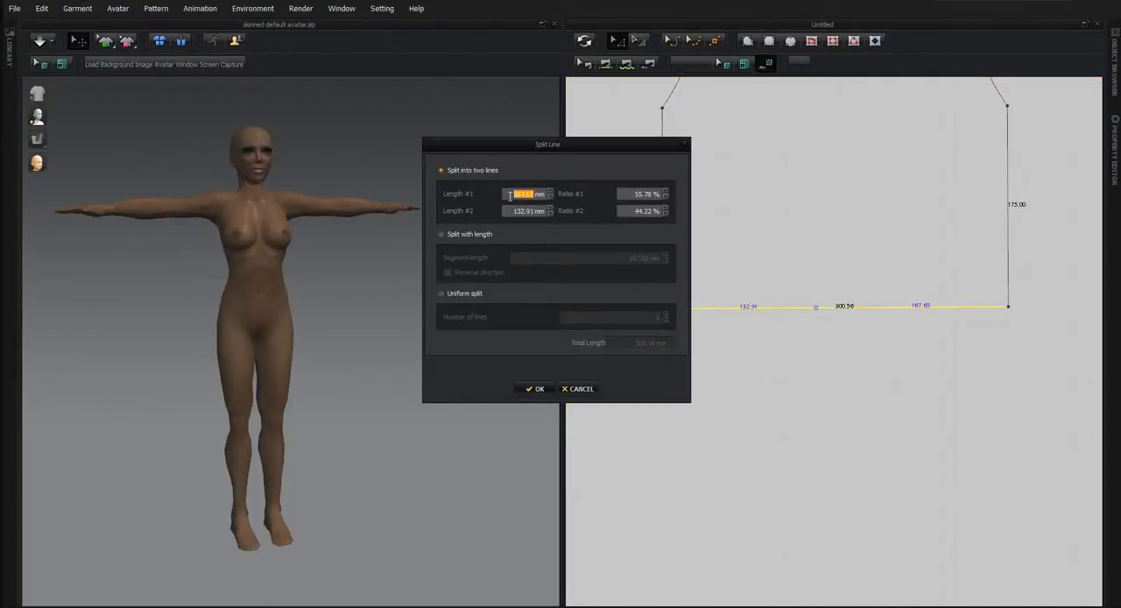
{"action": "type", "text": "300."}
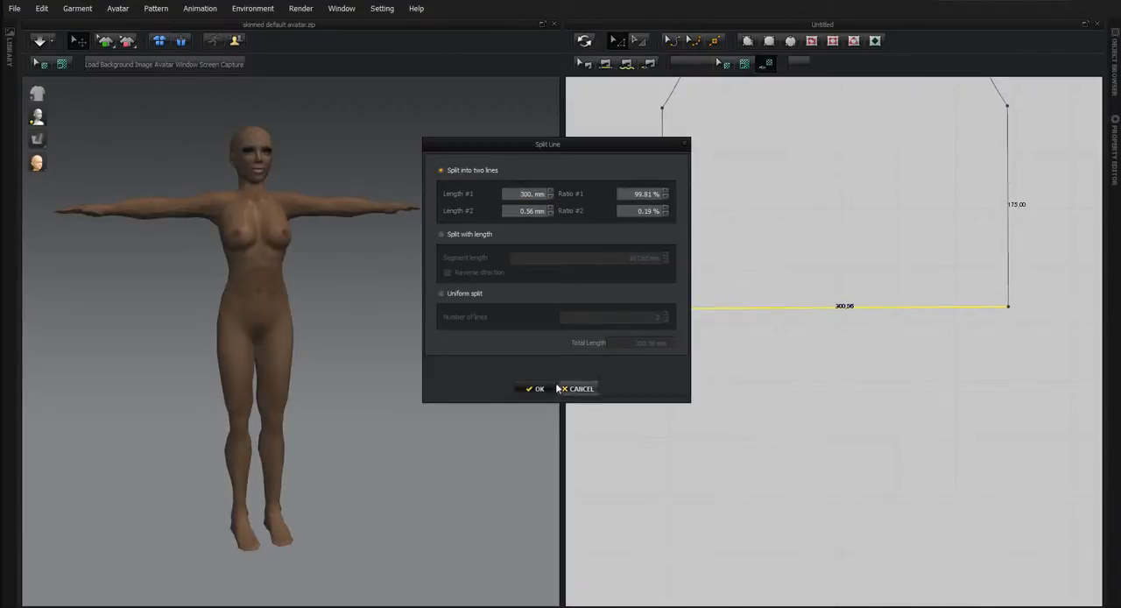
{"action": "left_click", "coordinate": [546, 390]}
Delete the copied piece's surplus bottom-left corner point beyond the 300 mm split.
{"action": "scroll", "coordinate": [661, 368], "scroll_direction": "up", "scroll_amount": 3}
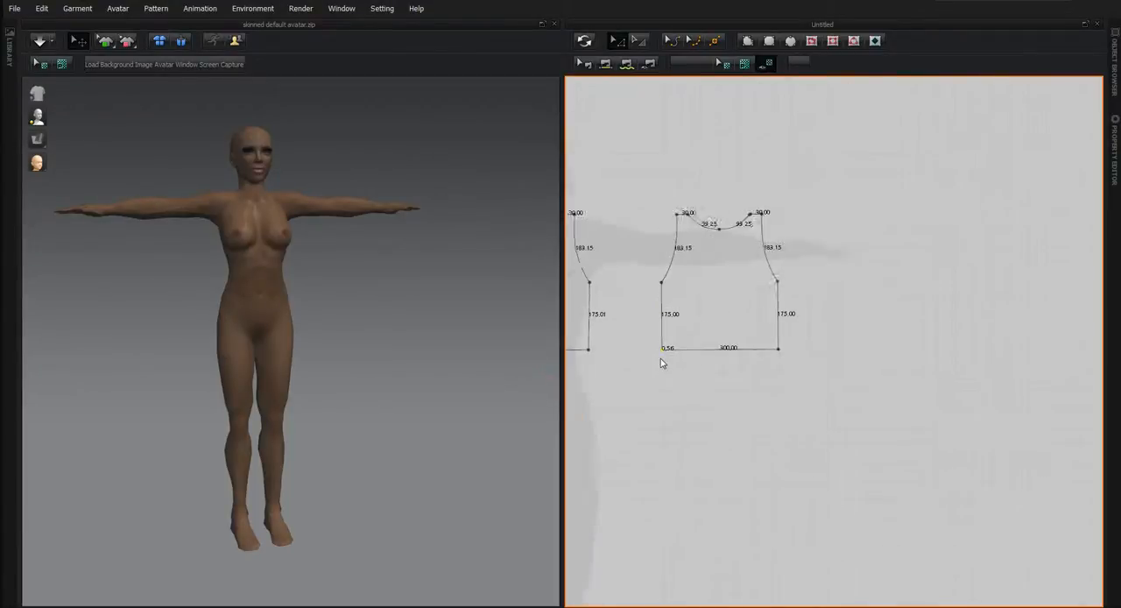
{"action": "scroll", "coordinate": [663, 365], "scroll_direction": "up", "scroll_amount": 5}
{"action": "middle_click_drag", "start_coordinate": [720, 219], "coordinate": [742, 499]}
{"action": "scroll", "coordinate": [725, 399], "scroll_direction": "up", "scroll_amount": 1}
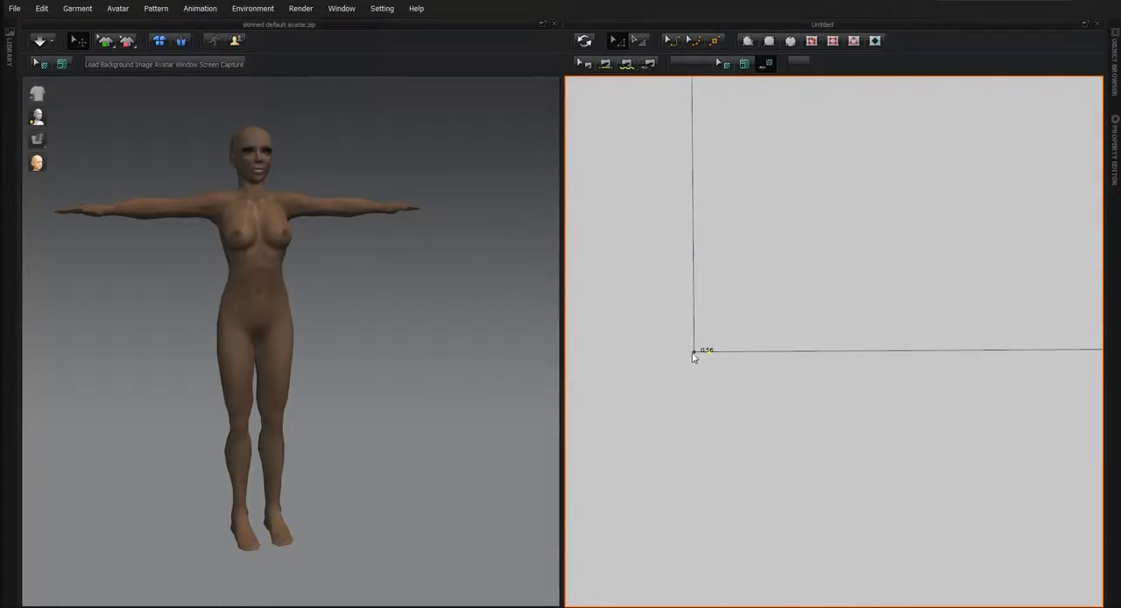
{"action": "left_click", "coordinate": [693, 352]}
{"action": "key", "text": "Delete"}
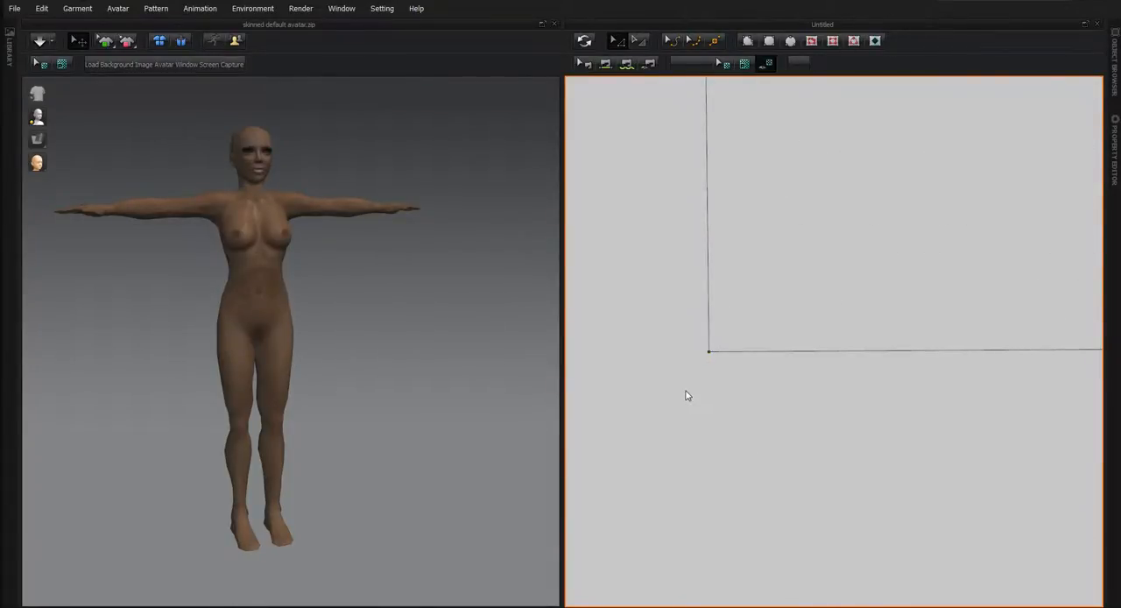
{"action": "scroll", "coordinate": [725, 392], "scroll_direction": "down", "scroll_amount": 5}
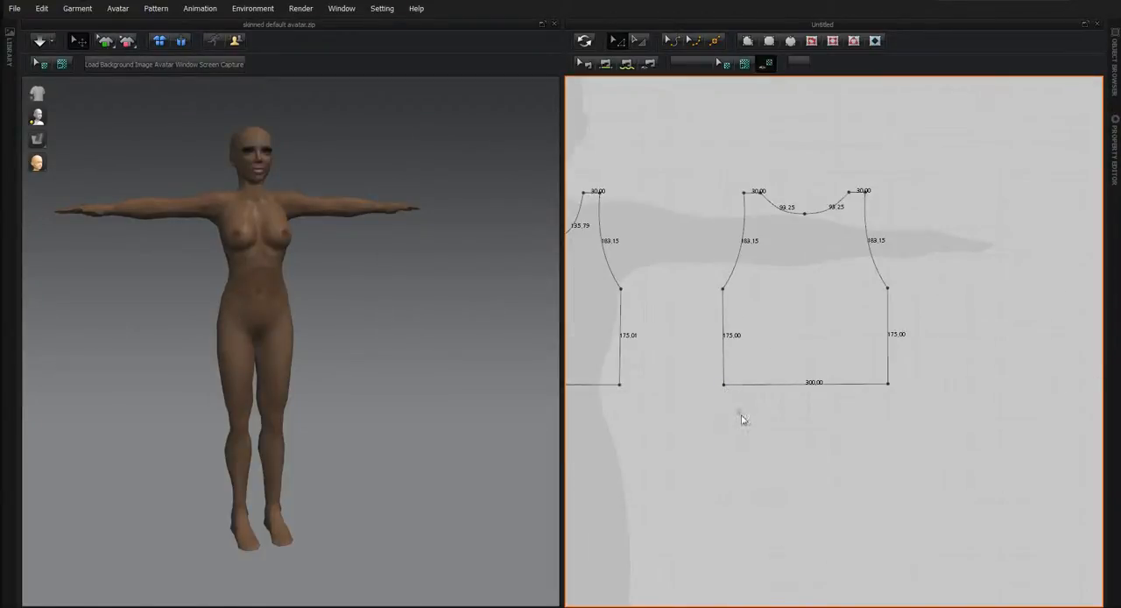
{"action": "scroll", "coordinate": [742, 415], "scroll_direction": "down", "scroll_amount": 2}
{"action": "middle_click_drag", "start_coordinate": [737, 463], "coordinate": [823, 436]}
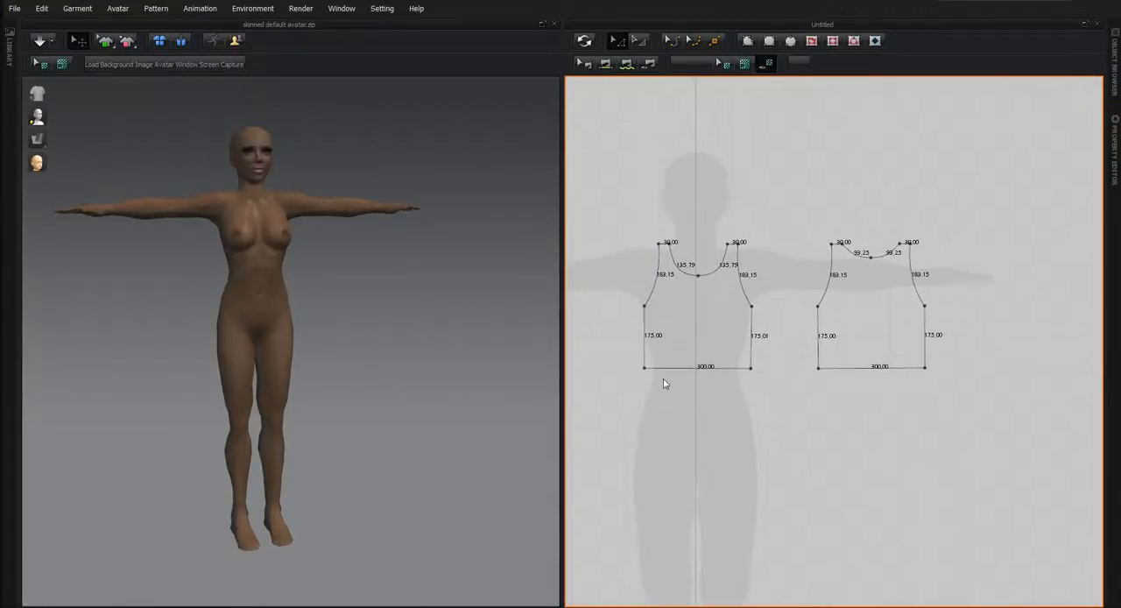
{"action": "scroll", "coordinate": [820, 415], "scroll_direction": "down", "scroll_amount": 3}
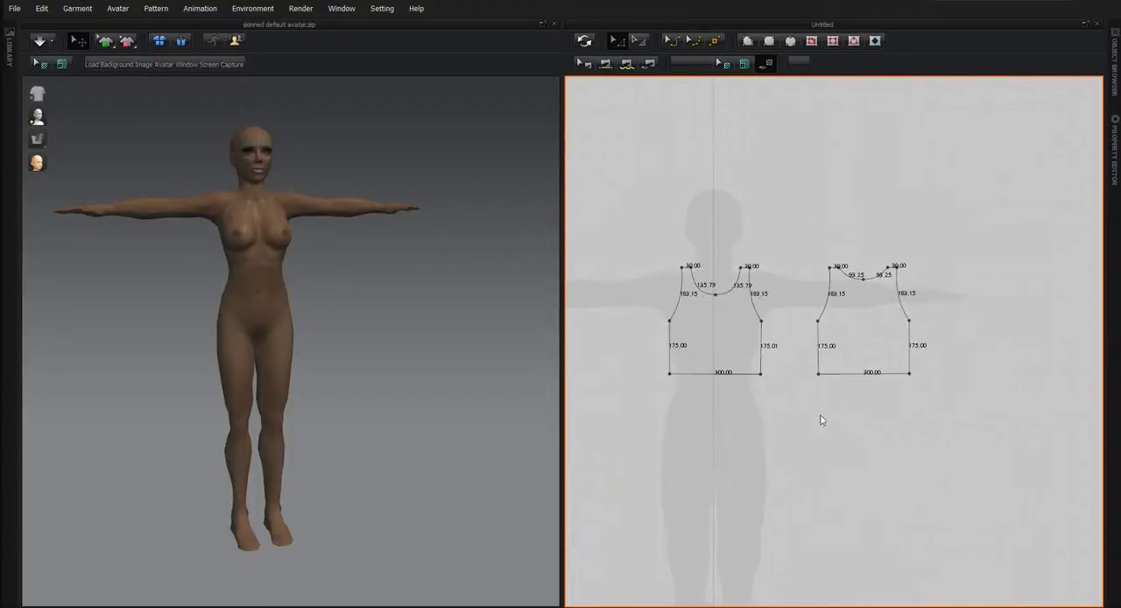
{"action": "scroll", "coordinate": [788, 441], "scroll_direction": "up", "scroll_amount": 2}
{"action": "middle_click_drag", "start_coordinate": [788, 441], "coordinate": [821, 408]}
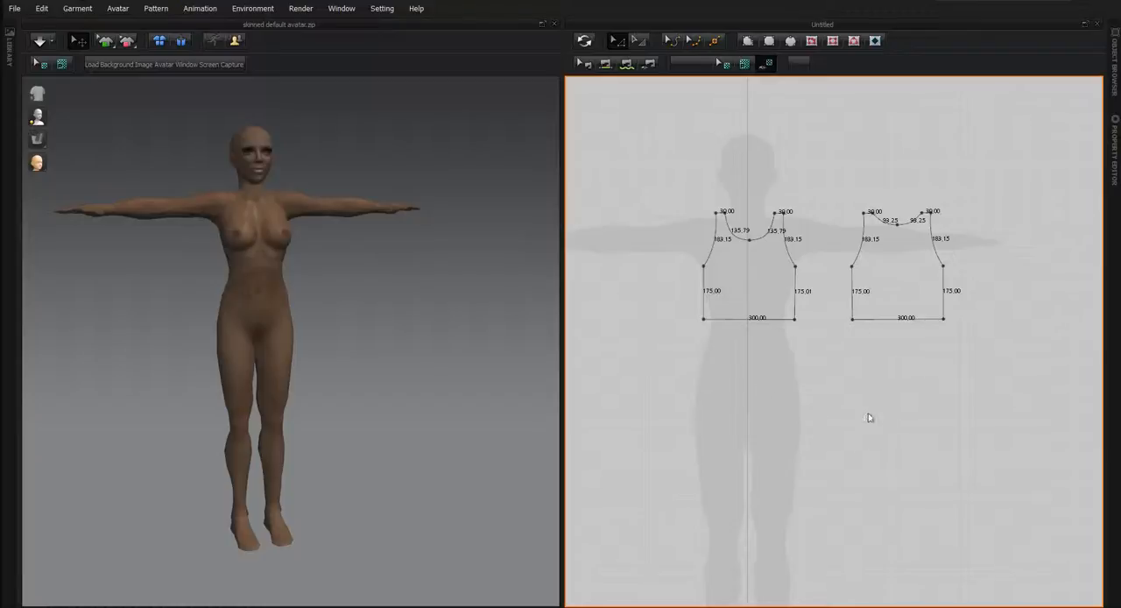
{"action": "middle_click_drag", "start_coordinate": [867, 418], "coordinate": [843, 421]}
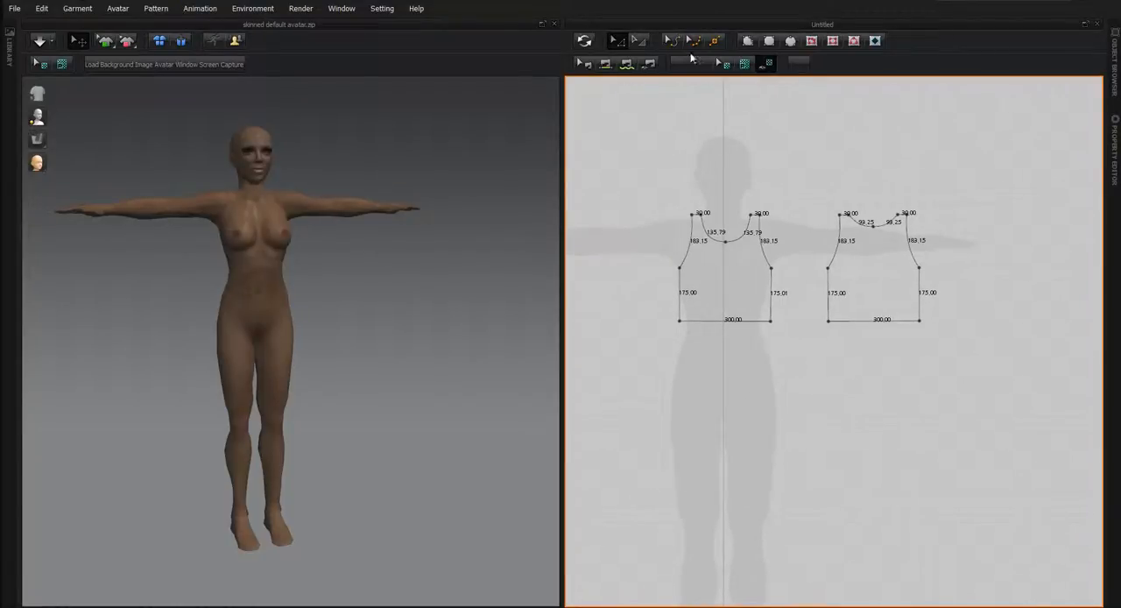
Create a rectangular pattern piece 300 mm wide and 500 mm high.
{"action": "left_click", "coordinate": [769, 40]}
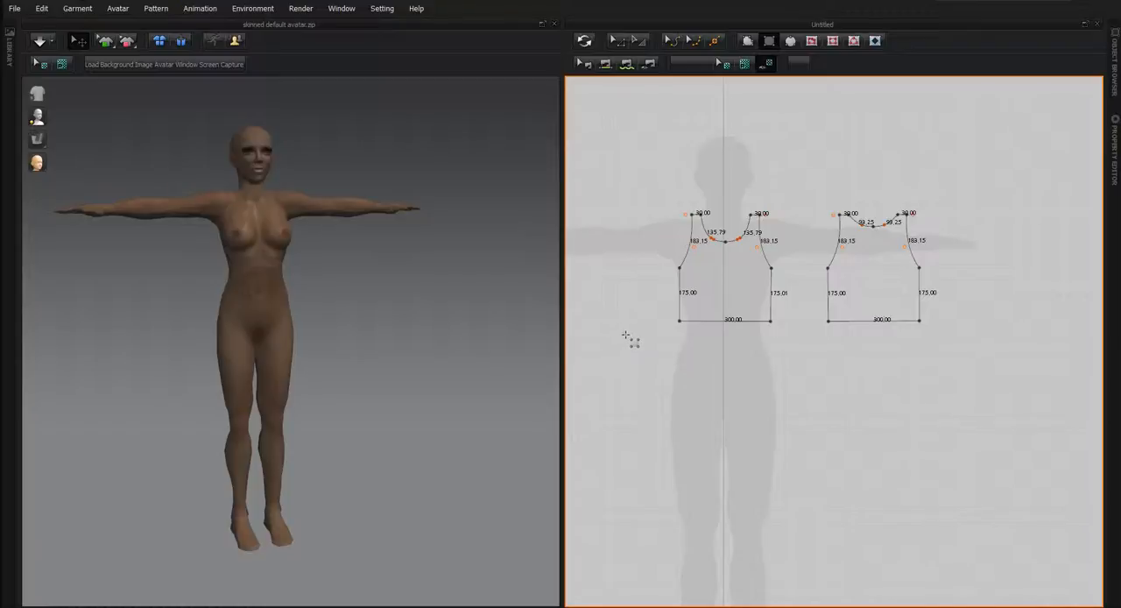
{"action": "left_click", "coordinate": [633, 337]}
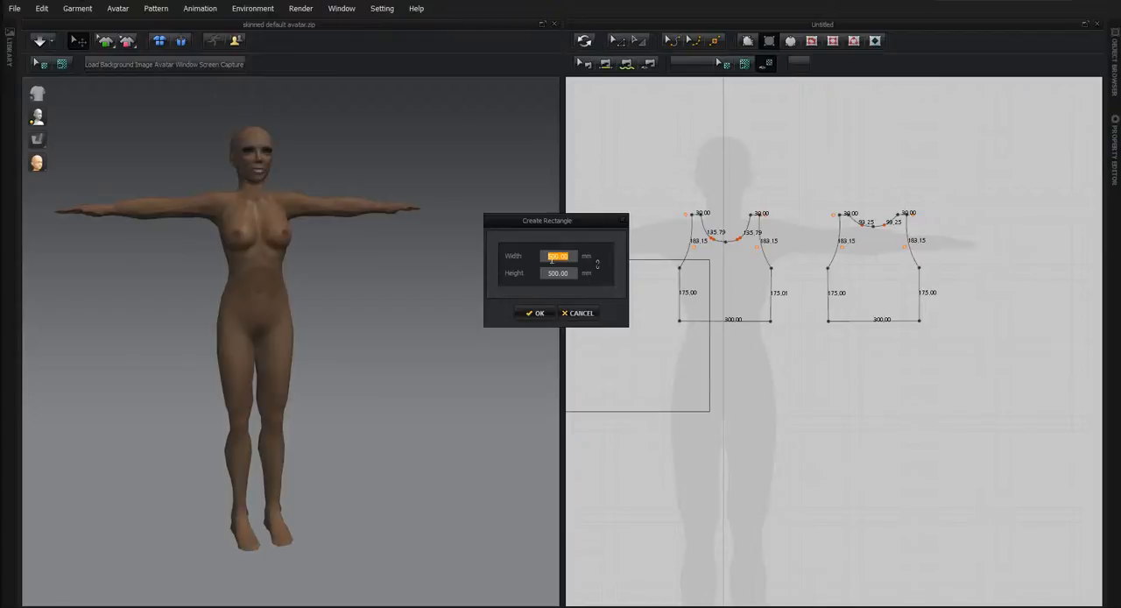
{"action": "type", "text": "300."}
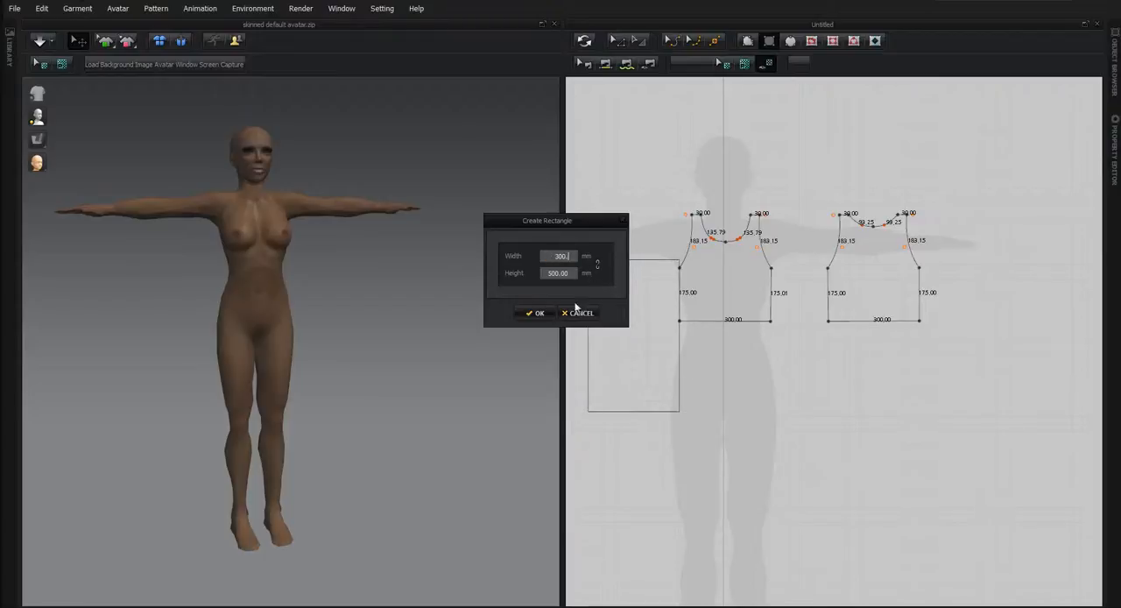
{"action": "left_click", "coordinate": [533, 313]}
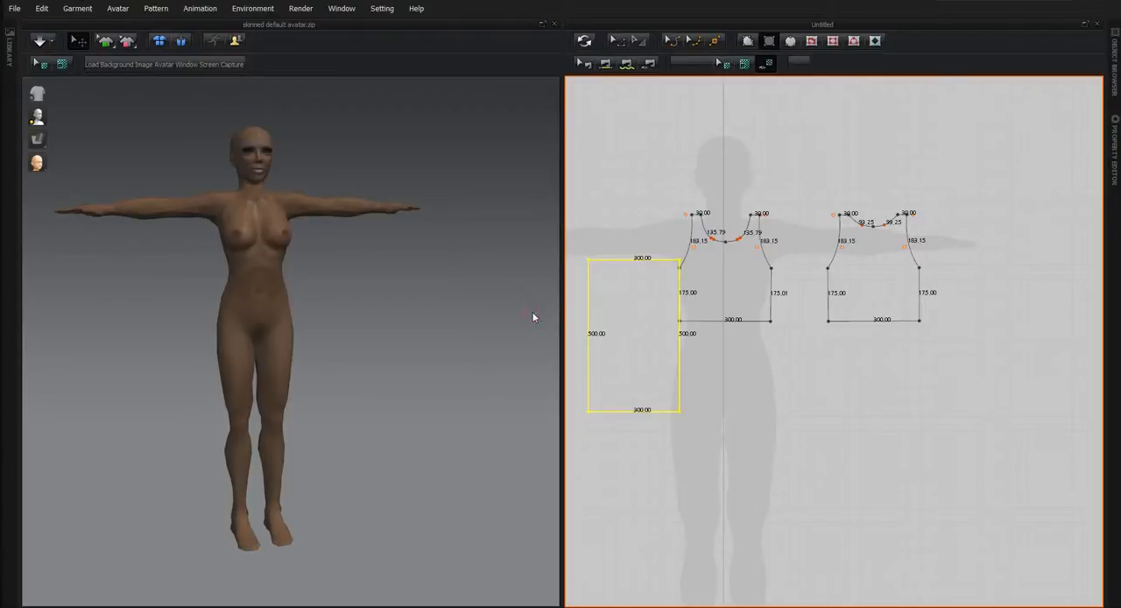
Move the 300 mm wide rectangle just below the original torso piece's bottom edge, and delete it.
{"action": "left_click", "coordinate": [616, 41]}
{"action": "left_click_drag", "start_coordinate": [643, 346], "coordinate": [733, 413]}
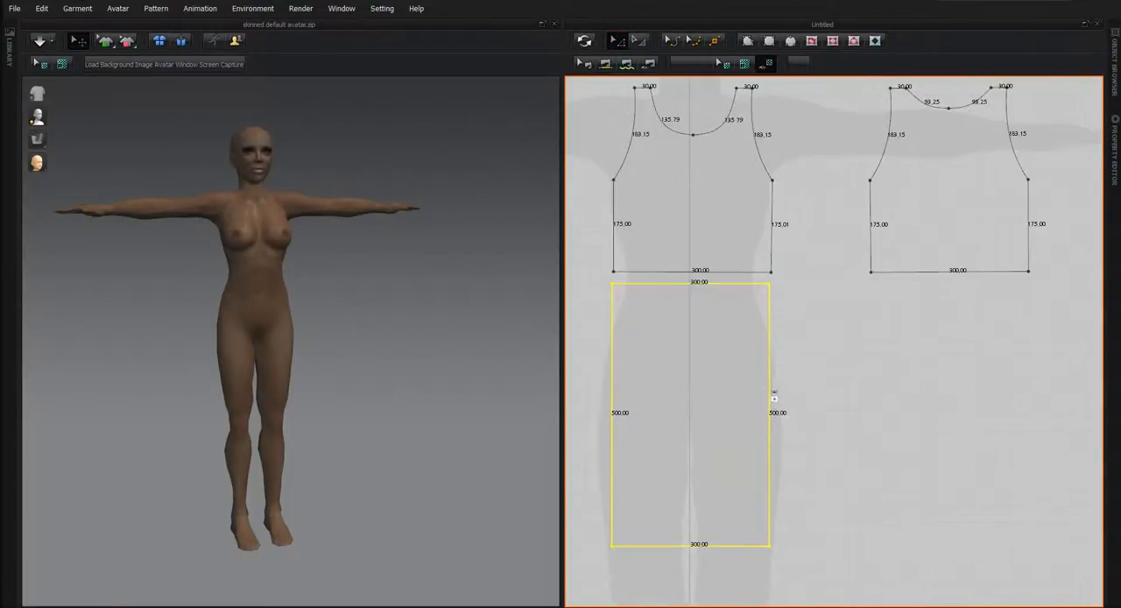
{"action": "scroll", "coordinate": [774, 390], "scroll_direction": "up", "scroll_amount": 2}
{"action": "scroll", "coordinate": [704, 392], "scroll_direction": "up", "scroll_amount": 2}
{"action": "scroll", "coordinate": [703, 394], "scroll_direction": "down", "scroll_amount": 4}
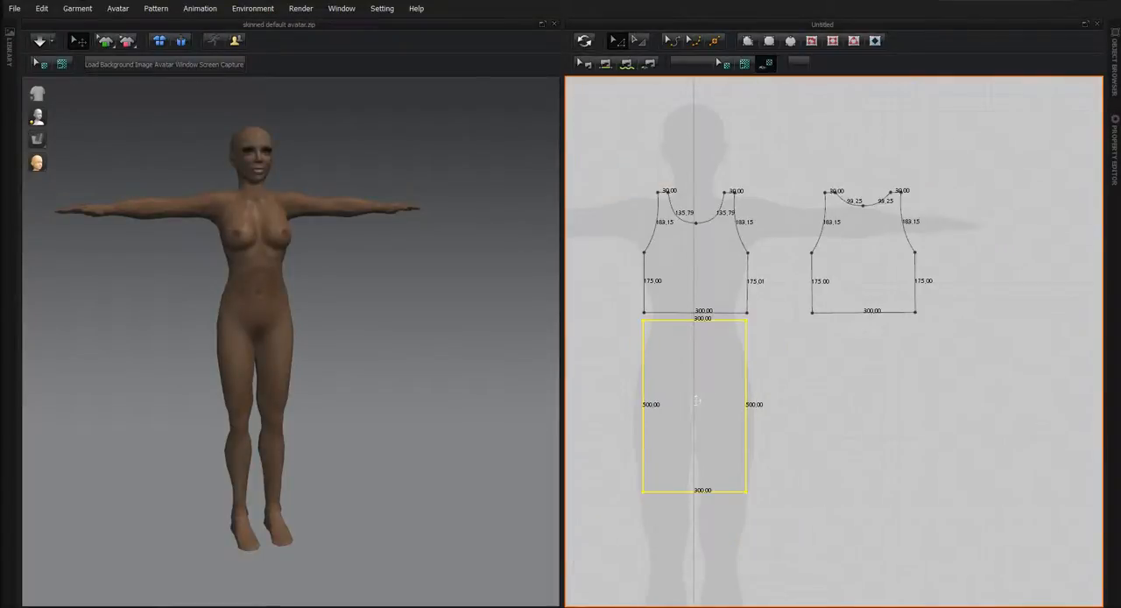
{"action": "key", "text": "Delete"}
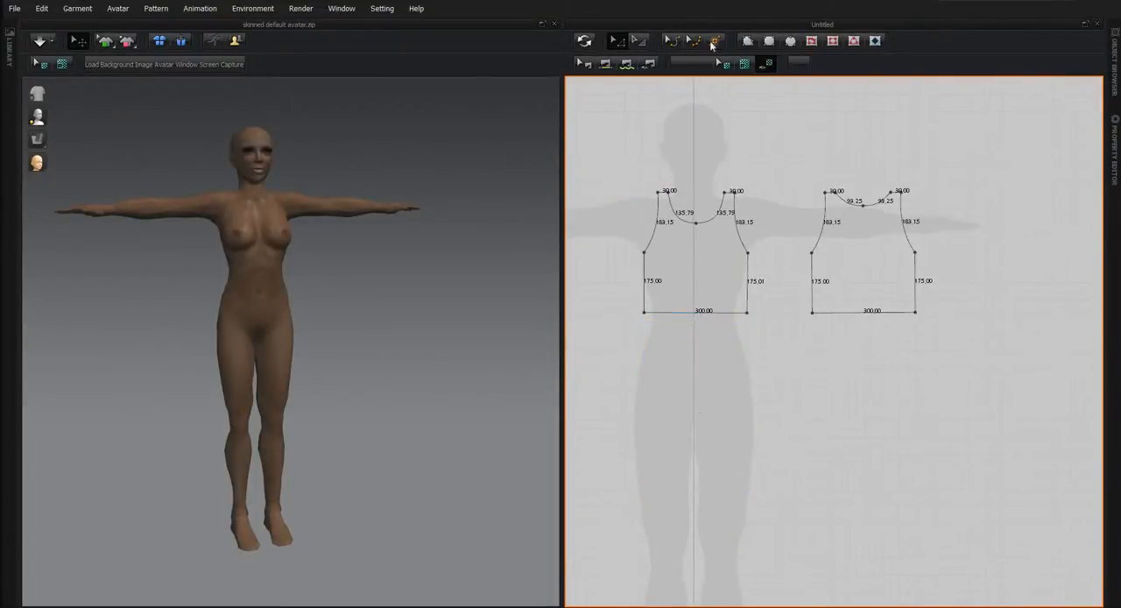
Create a rectangle 600 mm wide and 500 mm high and centre it below the original torso piece.
{"action": "left_click", "coordinate": [767, 41]}
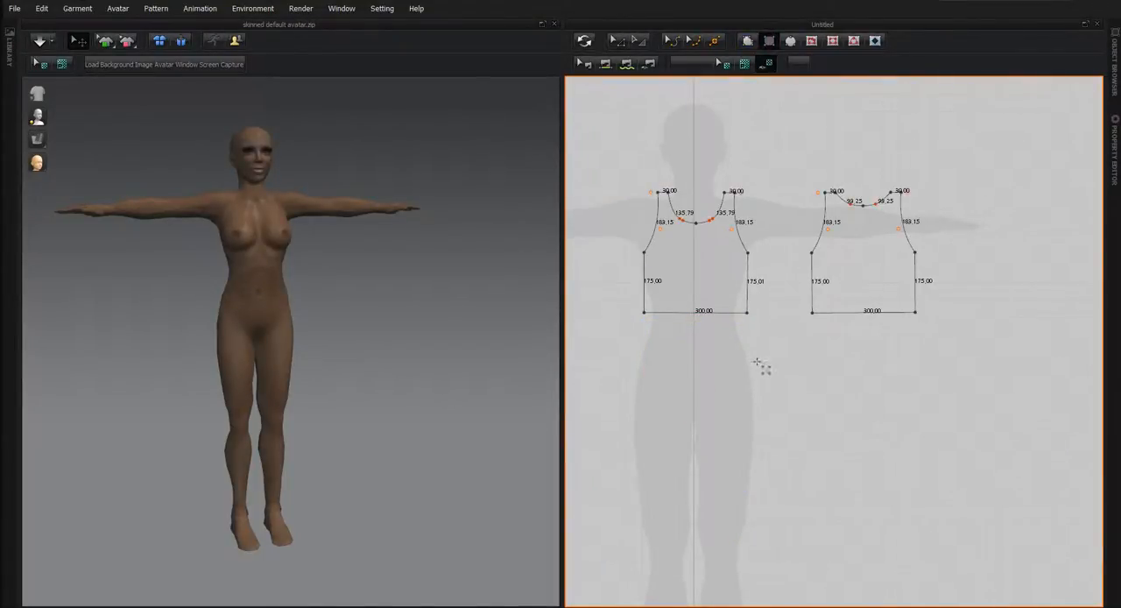
{"action": "left_click", "coordinate": [639, 348]}
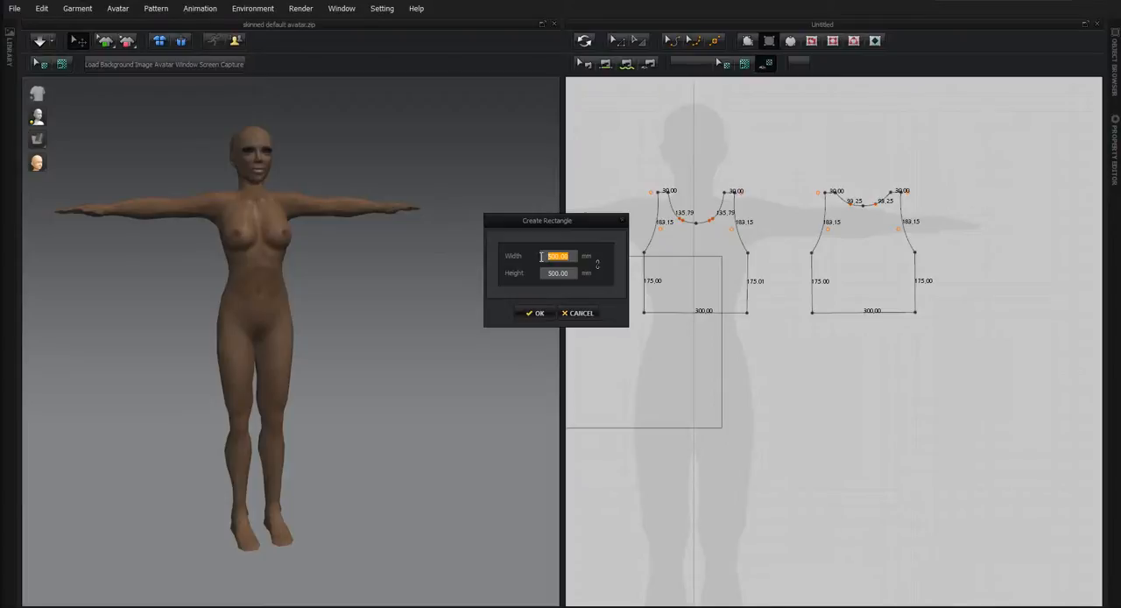
{"action": "type", "text": "600"}
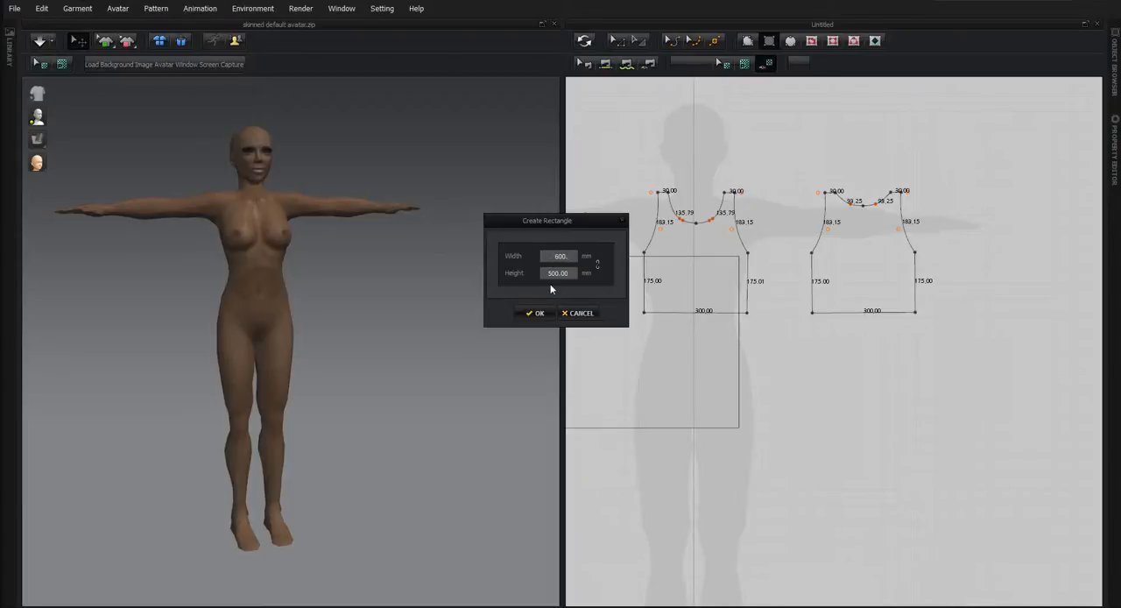
{"action": "left_click", "coordinate": [537, 313]}
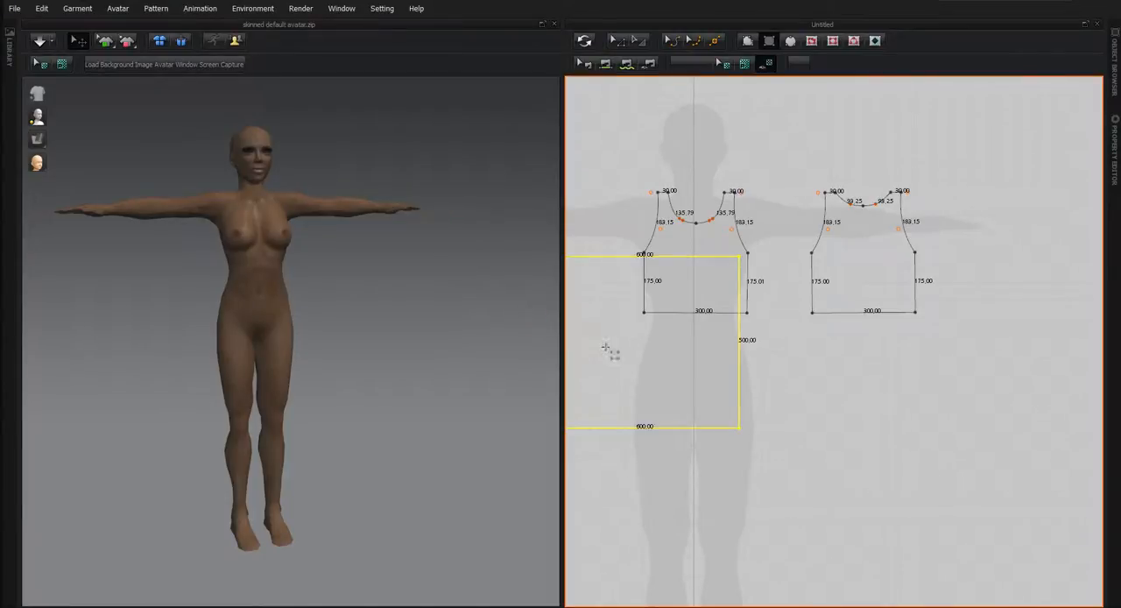
{"action": "left_click", "coordinate": [618, 41]}
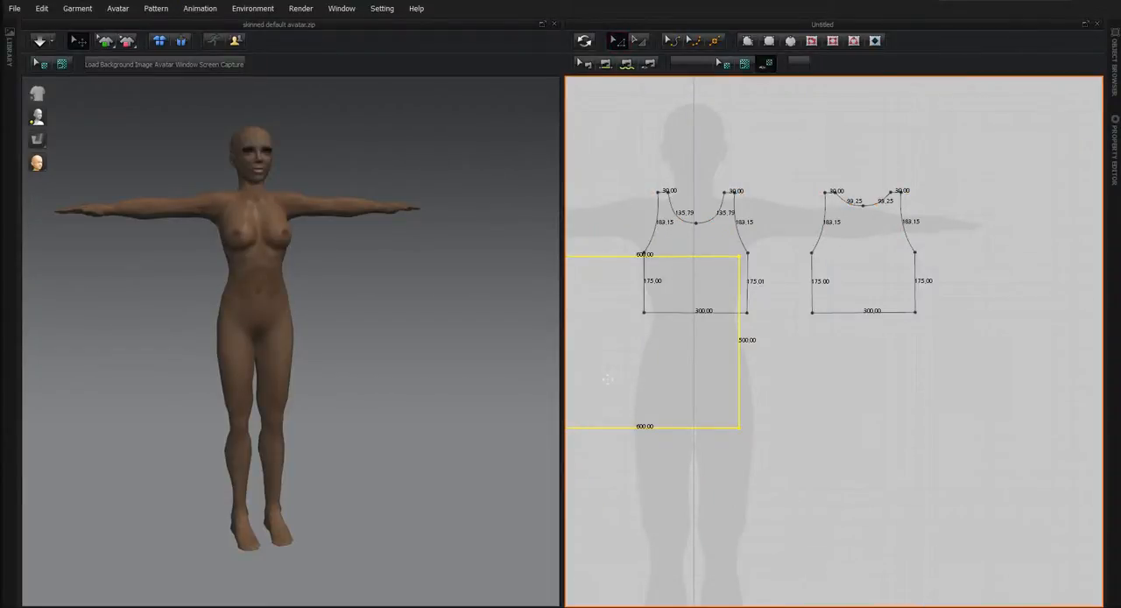
{"action": "left_click_drag", "start_coordinate": [606, 345], "coordinate": [665, 423]}
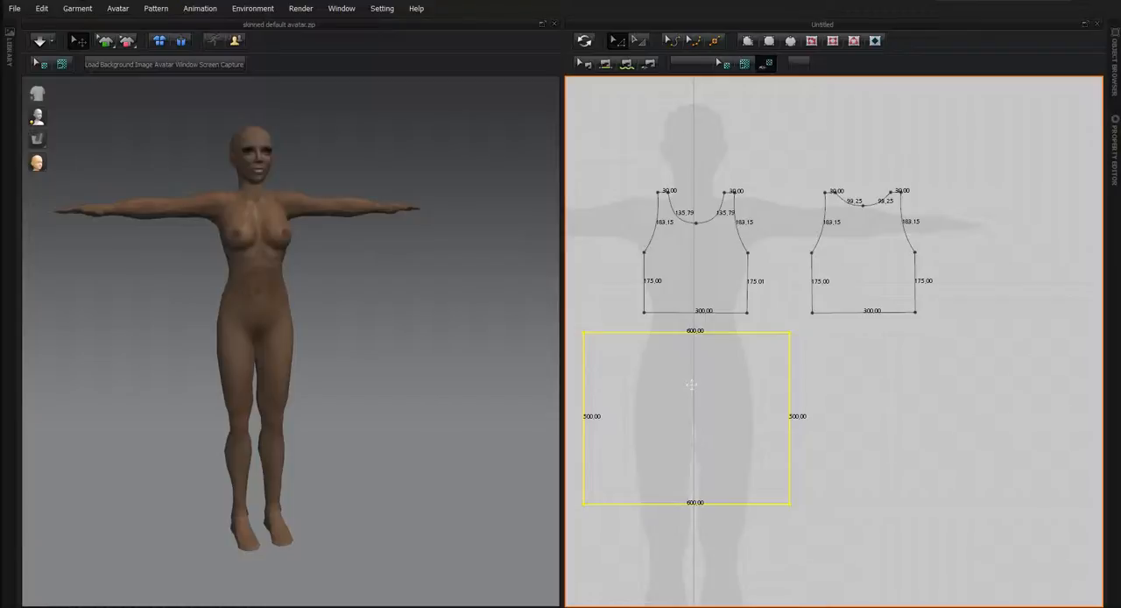
Duplicate the 600 × 500 mm skirt rectangle, place the copy beneath the second torso piece and flip it horizontally.
{"action": "key", "text": "ctrl+c"}
{"action": "key", "text": "ctrl+v"}
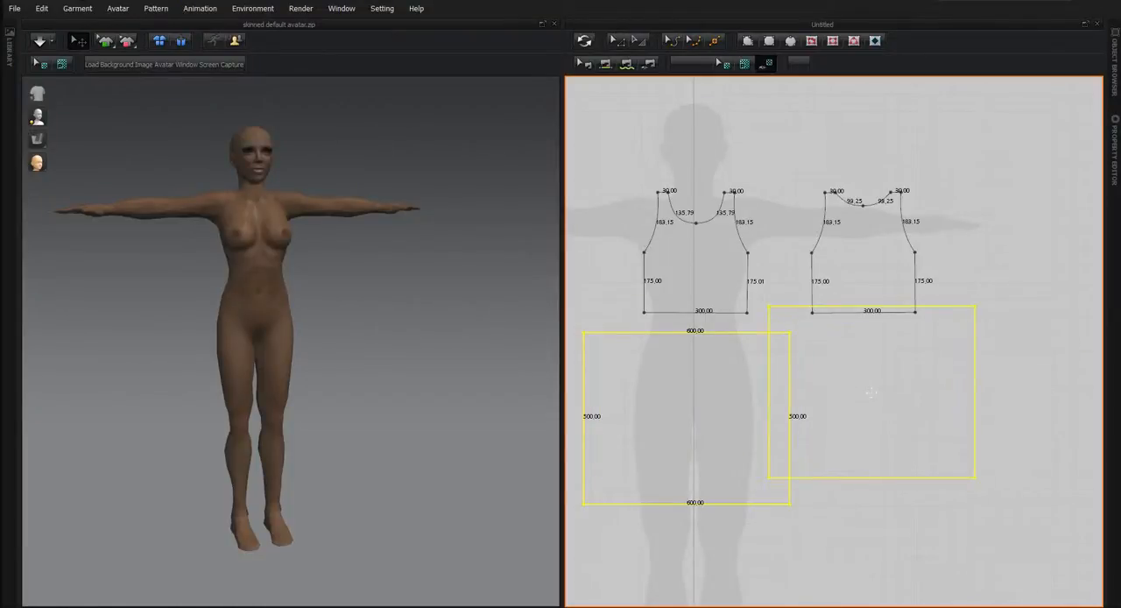
{"action": "left_click", "coordinate": [915, 417]}
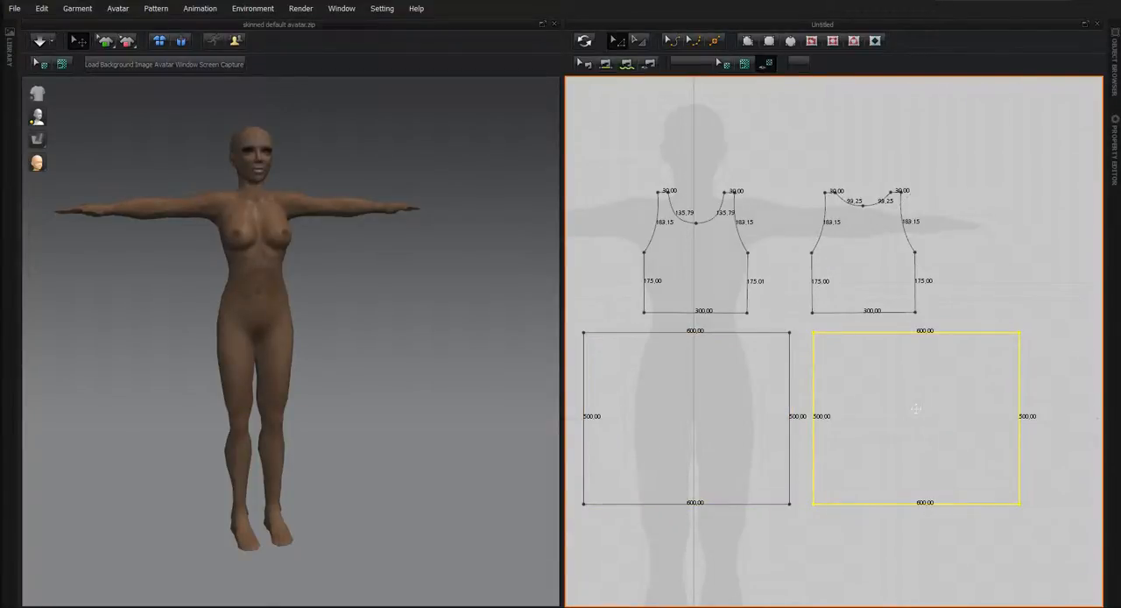
{"action": "right_click", "coordinate": [916, 410]}
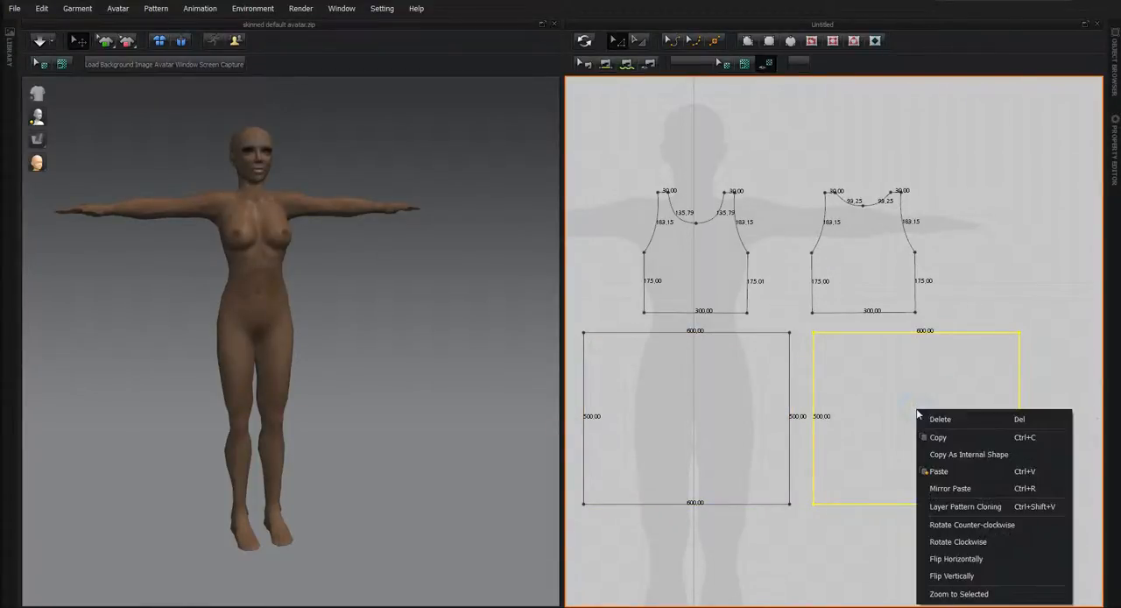
{"action": "left_click", "coordinate": [947, 558]}
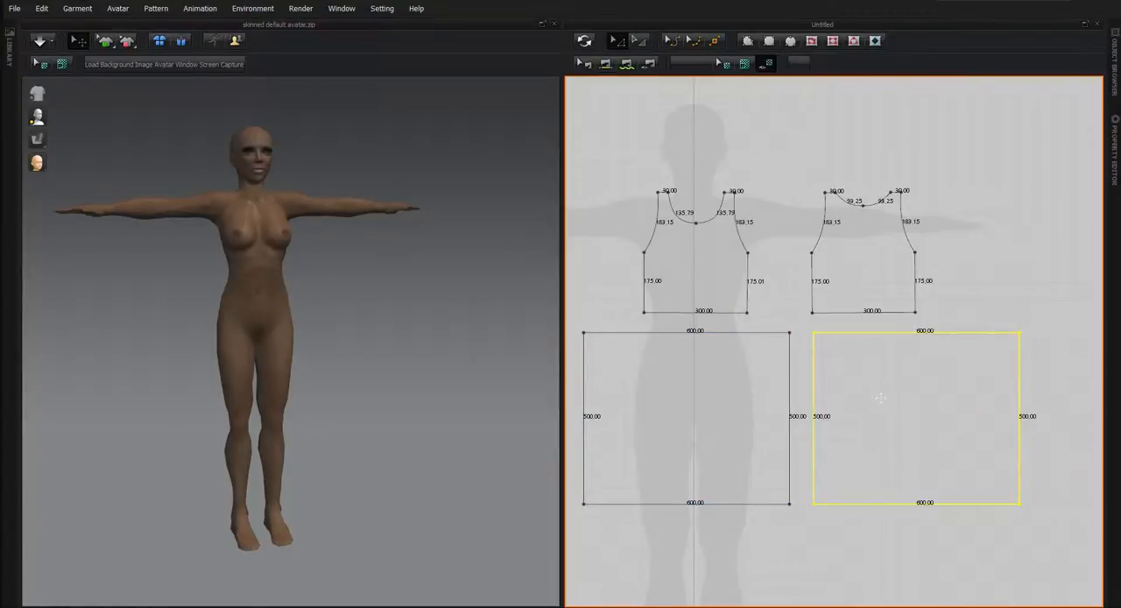
Sew the two skirt rectangles together along their 500 mm sides, outer edge to outer edge and inner edge to inner edge.
{"action": "left_click", "coordinate": [626, 64]}
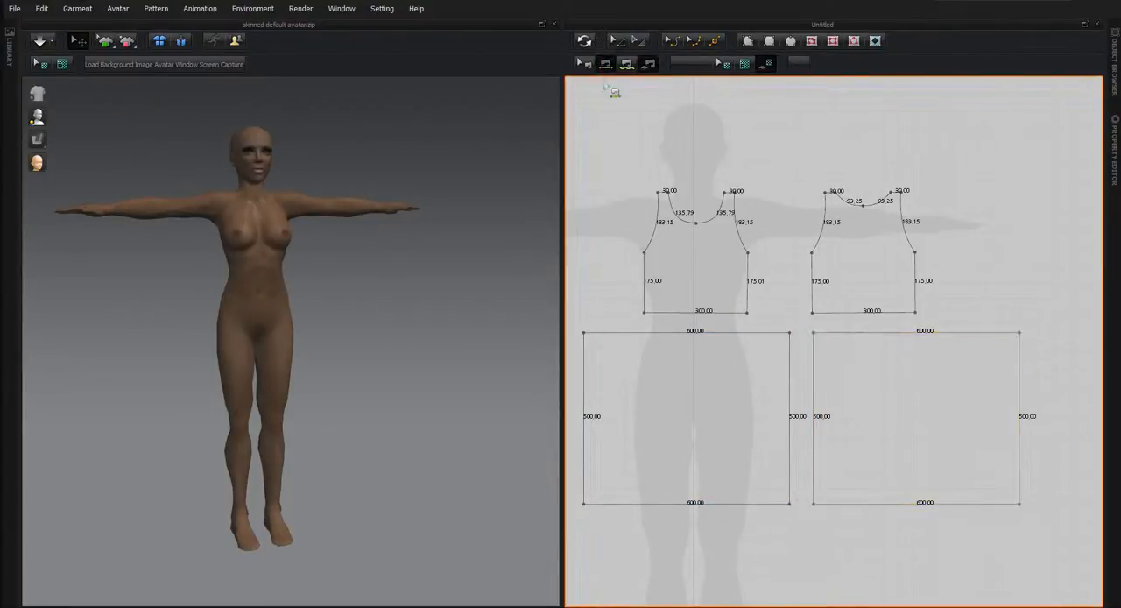
{"action": "left_click", "coordinate": [584, 349]}
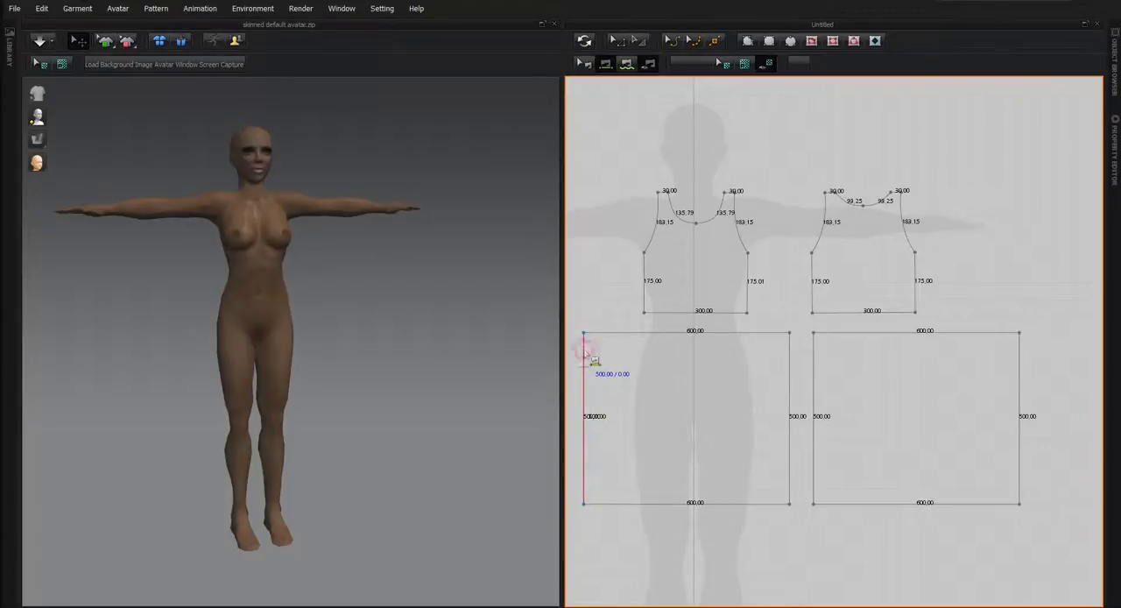
{"action": "left_click", "coordinate": [1019, 368]}
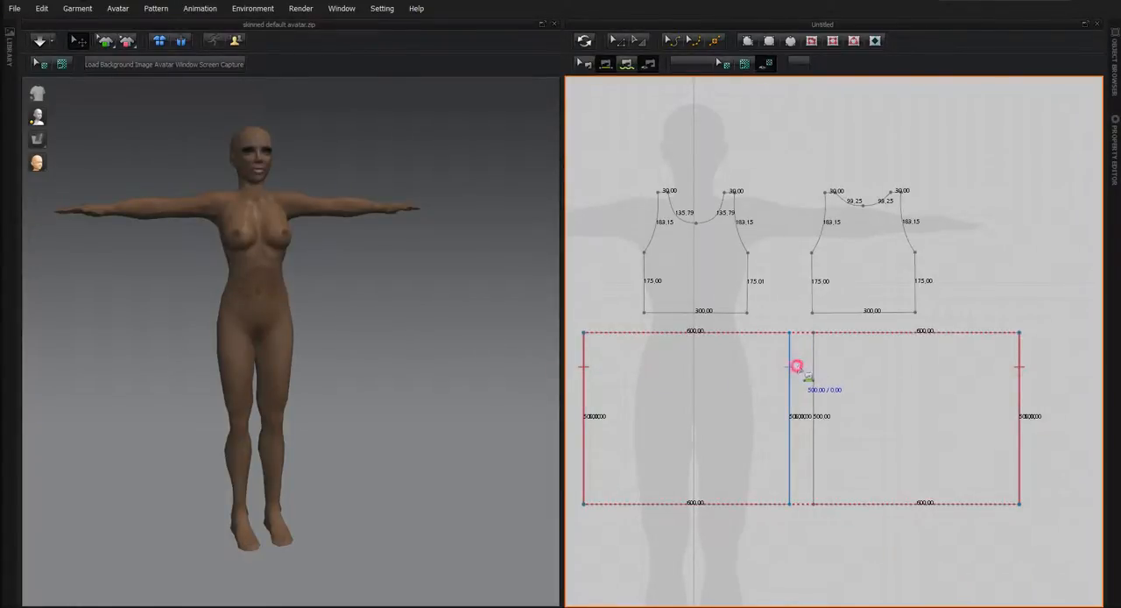
{"action": "left_click", "coordinate": [791, 366]}
{"action": "left_click", "coordinate": [813, 363]}
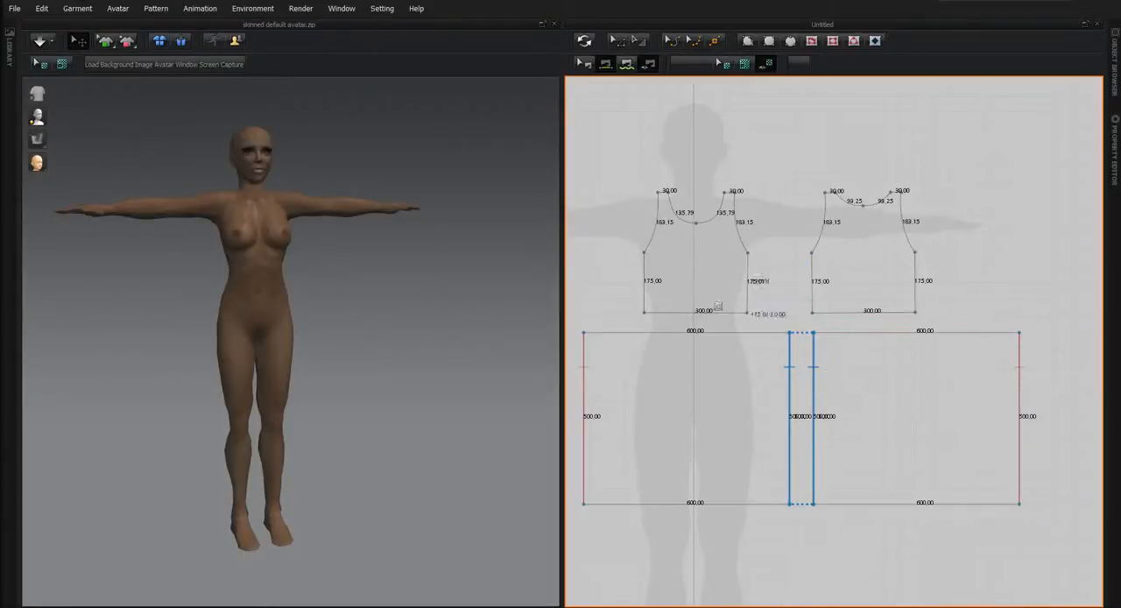
Sew each torso piece's 300 mm bottom edge to the 600 mm top edge of the skirt rectangle beneath it.
{"action": "left_click", "coordinate": [666, 312]}
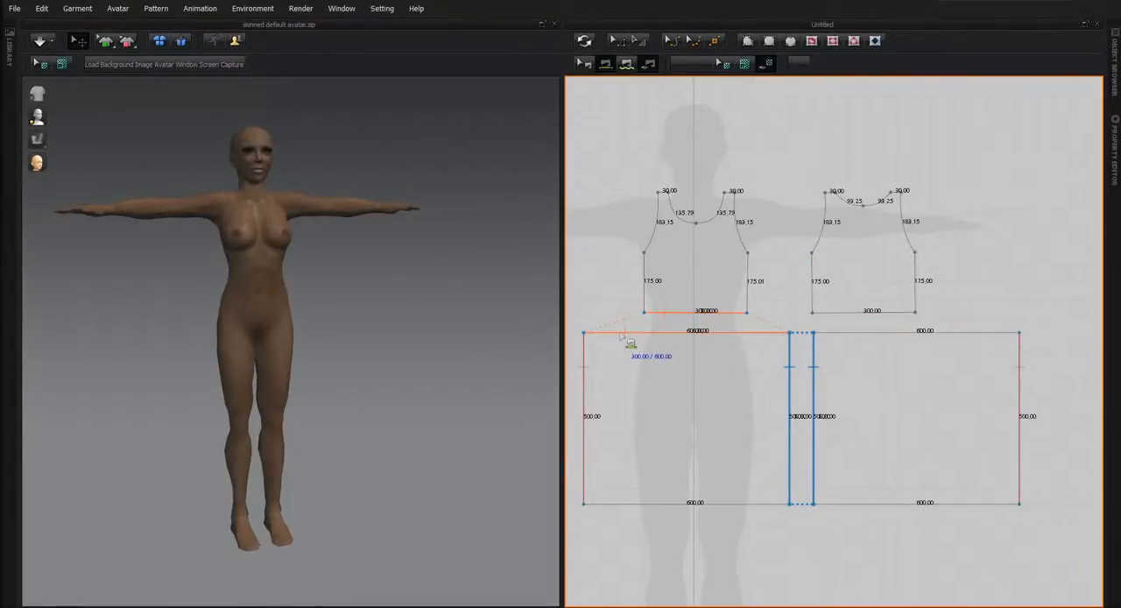
{"action": "left_click", "coordinate": [625, 332]}
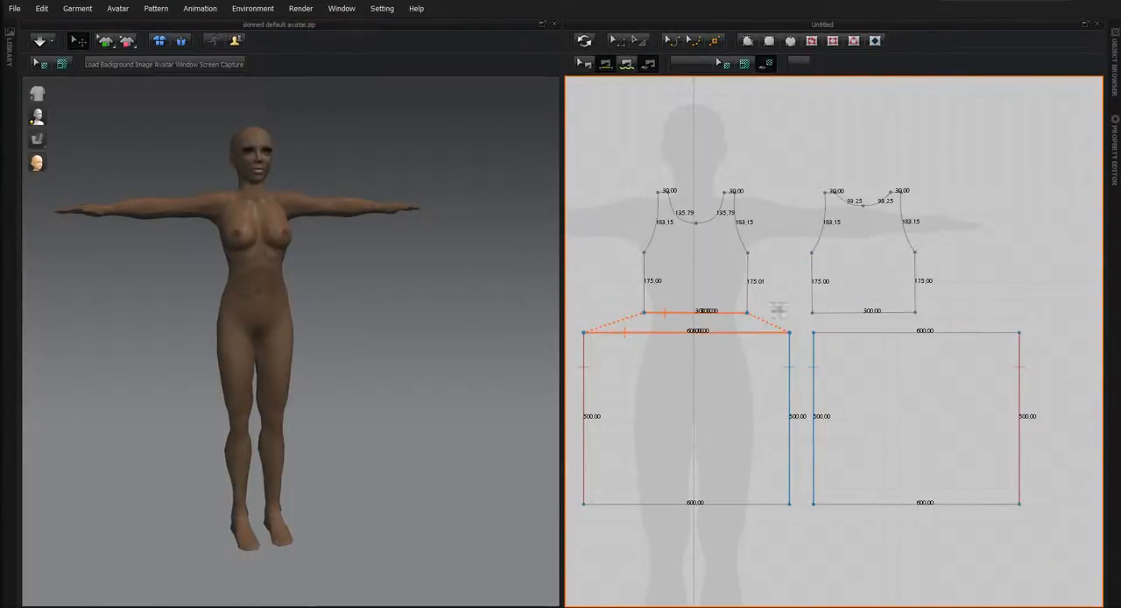
{"action": "left_click", "coordinate": [899, 312]}
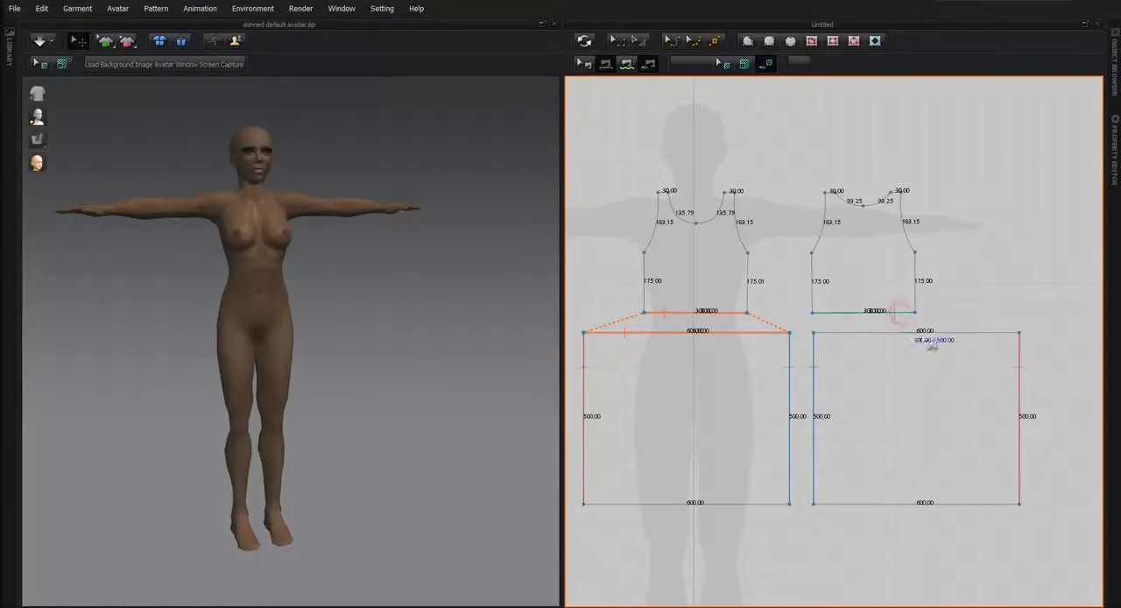
{"action": "left_click", "coordinate": [981, 337]}
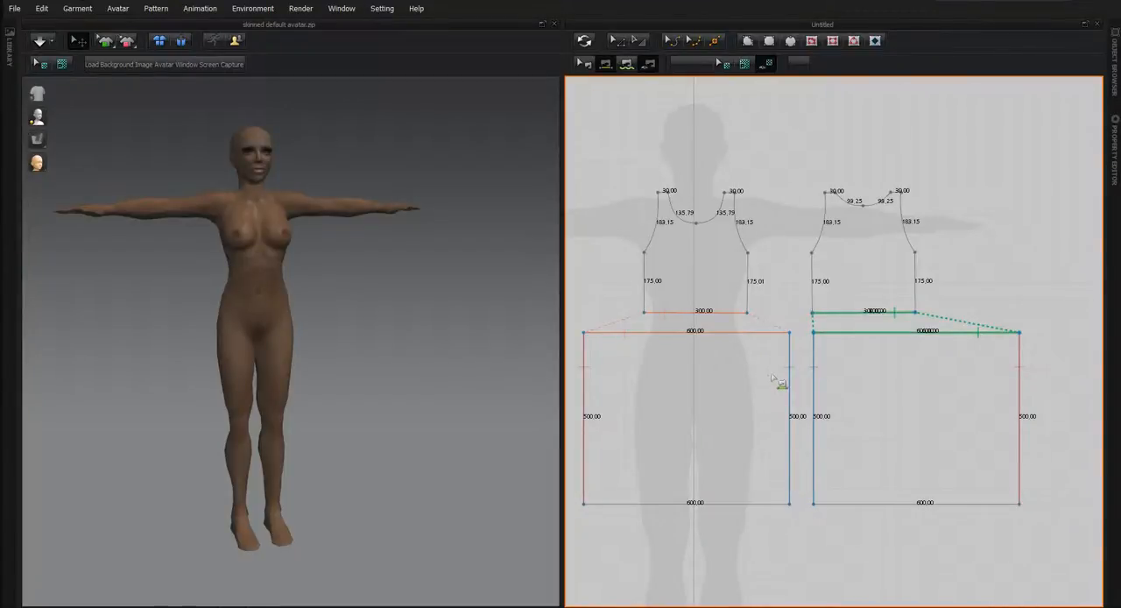
Synchronize the pattern pieces into the 3D view and flip the back torso and back skirt horizontally there.
{"action": "scroll", "coordinate": [778, 383], "scroll_direction": "down", "scroll_amount": 3}
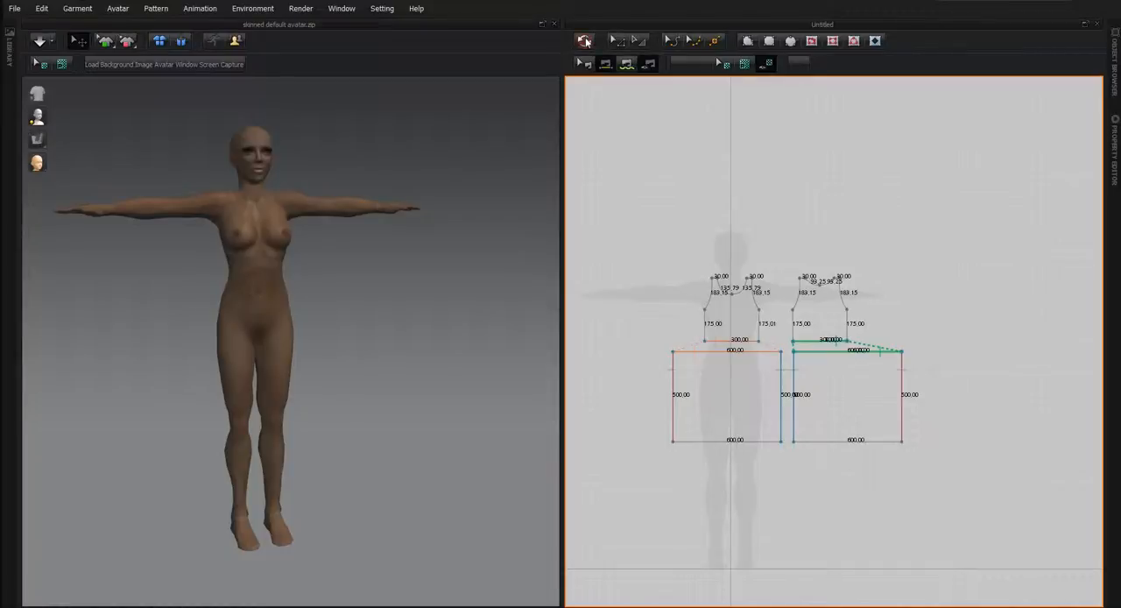
{"action": "left_click", "coordinate": [584, 41]}
{"action": "middle_click_drag", "start_coordinate": [370, 550], "coordinate": [309, 544]}
{"action": "left_click", "coordinate": [352, 343]}
{"action": "left_click", "coordinate": [325, 223]}
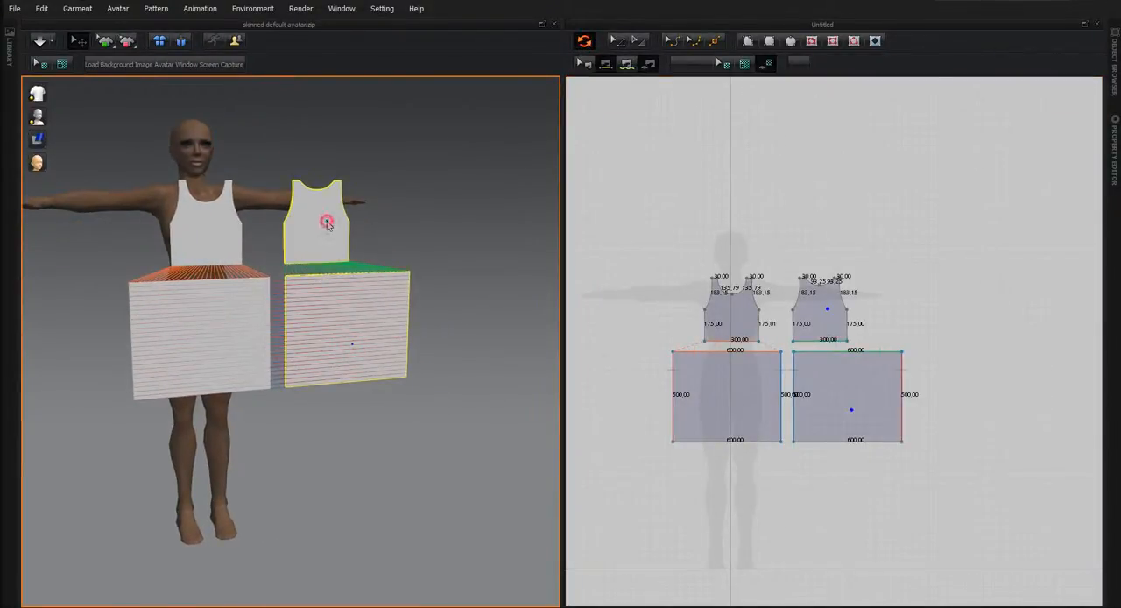
{"action": "right_click", "coordinate": [326, 236]}
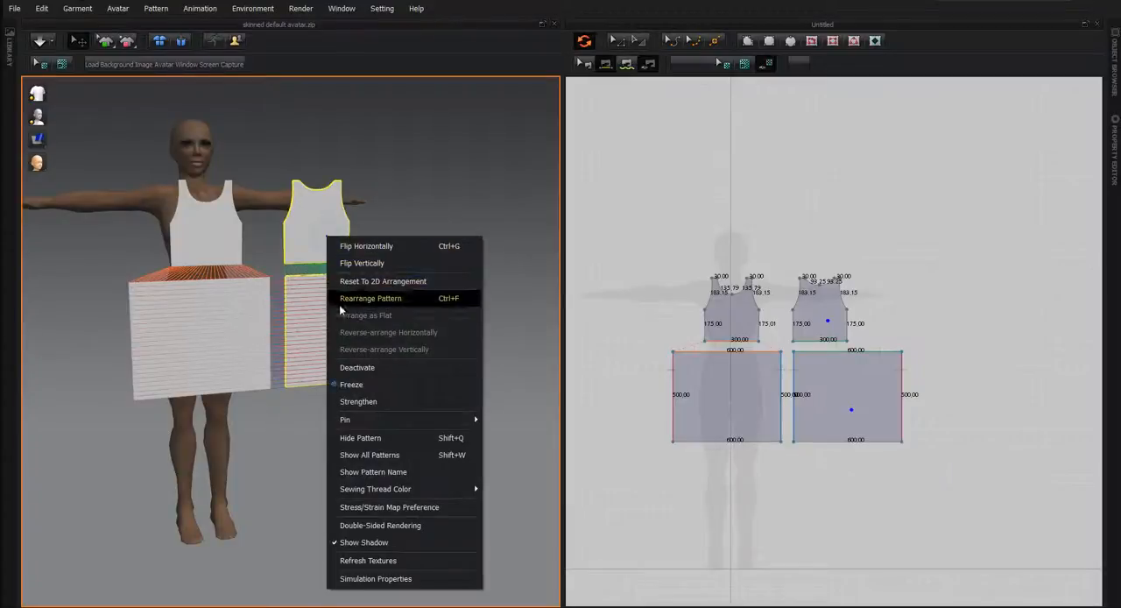
{"action": "left_click", "coordinate": [368, 244]}
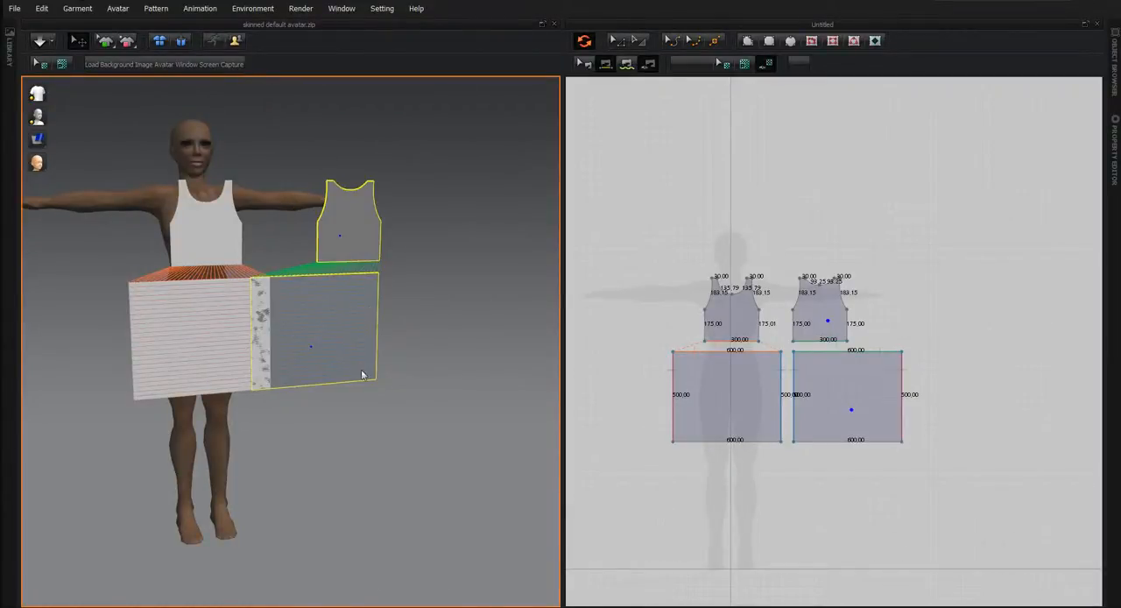
Add a grip on the flipped back skirt and set the gizmo to World Coordinate Gizmo.
{"action": "left_click", "coordinate": [340, 334]}
{"action": "right_click_drag", "start_coordinate": [407, 521], "coordinate": [270, 513]}
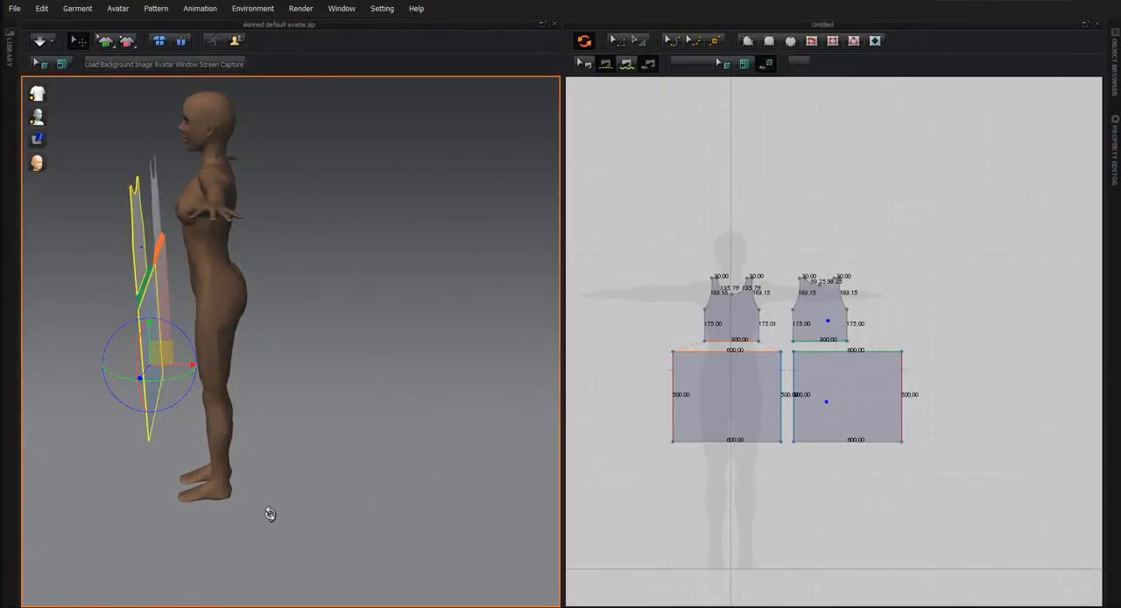
{"action": "left_click", "coordinate": [263, 8]}
{"action": "mouse_move", "coordinate": [253, 146]}
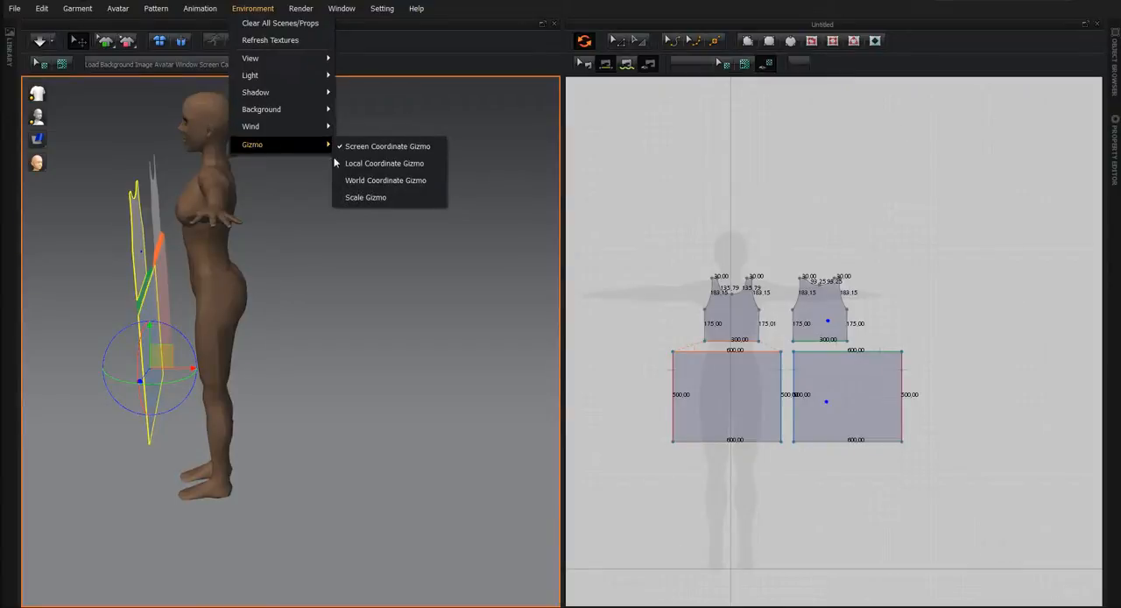
{"action": "left_click", "coordinate": [360, 180]}
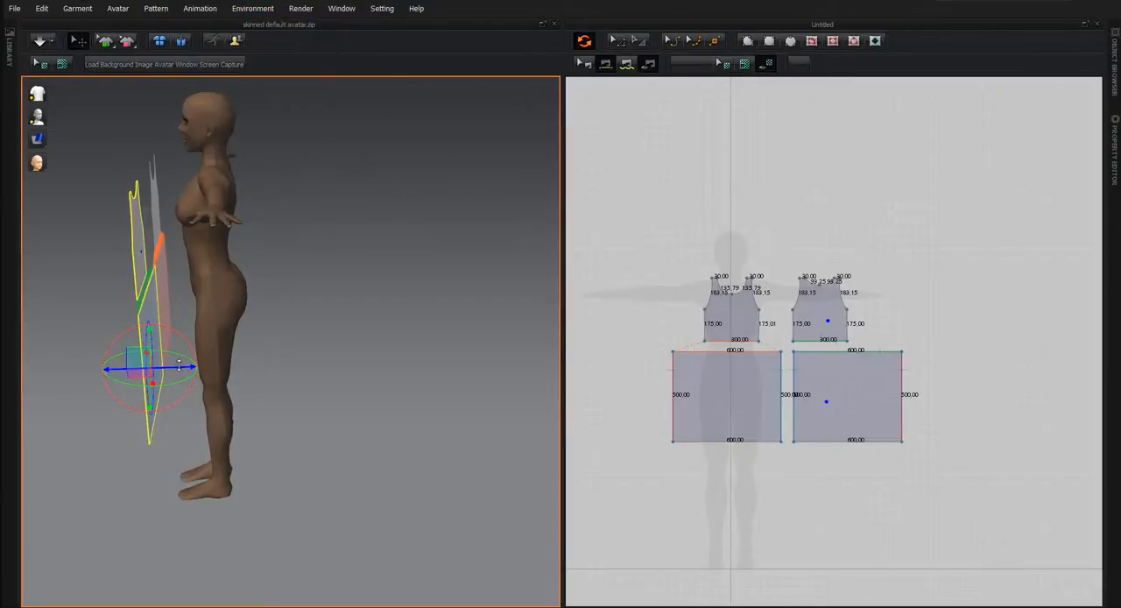
Move the back torso and skirt behind the avatar, and shift the back skirt sideways to centre it behind the hips.
{"action": "left_click_drag", "start_coordinate": [179, 365], "coordinate": [288, 365]}
{"action": "right_click_drag", "start_coordinate": [312, 425], "coordinate": [146, 393]}
{"action": "right_click_drag", "start_coordinate": [102, 341], "coordinate": [367, 426]}
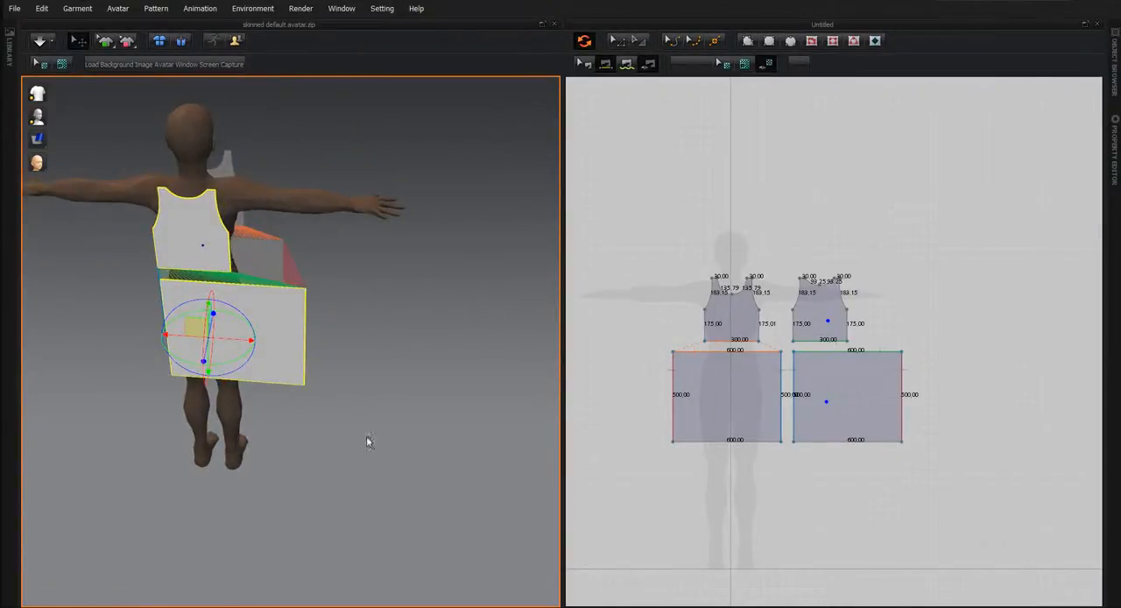
{"action": "left_click", "coordinate": [366, 441]}
{"action": "left_click", "coordinate": [274, 340]}
{"action": "left_click_drag", "start_coordinate": [263, 345], "coordinate": [229, 329]}
{"action": "right_click_drag", "start_coordinate": [226, 417], "coordinate": [331, 349]}
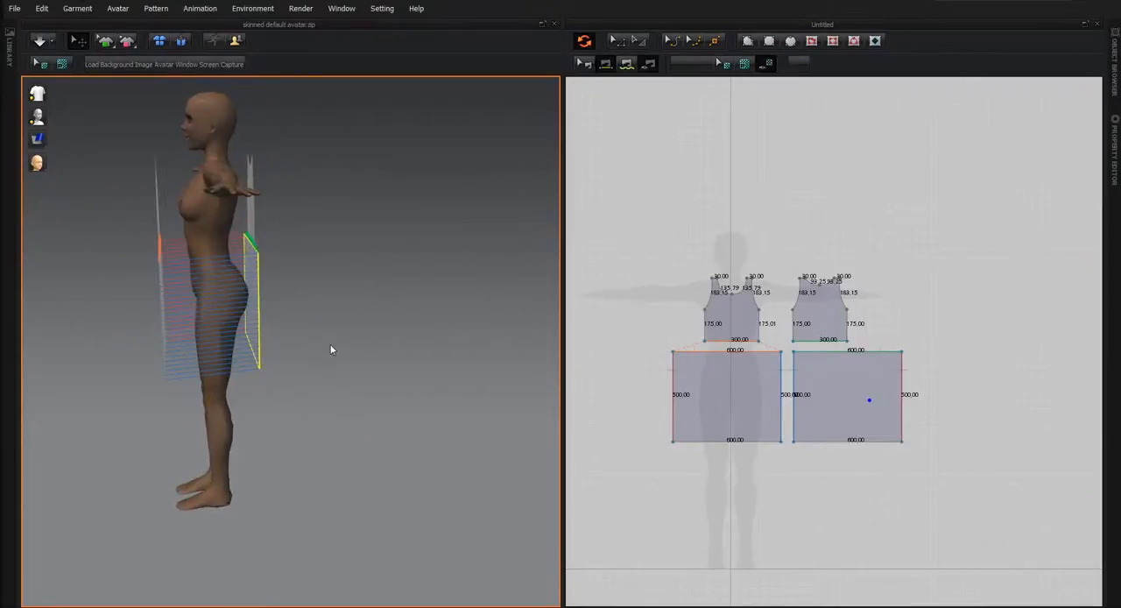
Select all four garment pieces in the 3D view and raise them together along the avatar.
{"action": "left_click", "coordinate": [253, 221]}
{"action": "left_click", "coordinate": [159, 250]}
{"action": "left_click", "coordinate": [160, 279]}
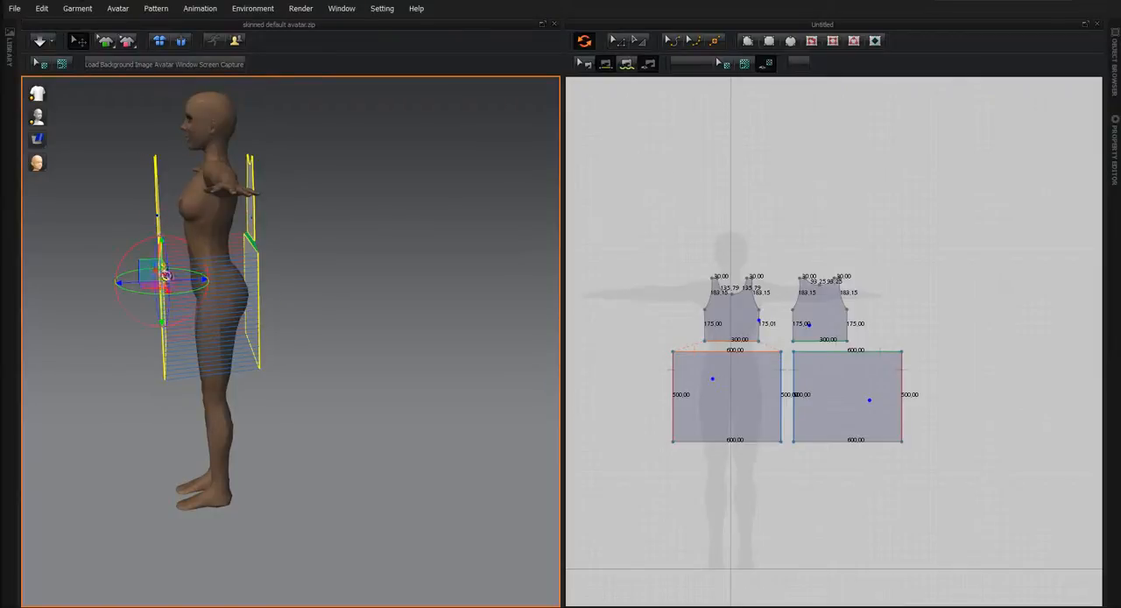
{"action": "left_click_drag", "start_coordinate": [171, 238], "coordinate": [168, 217]}
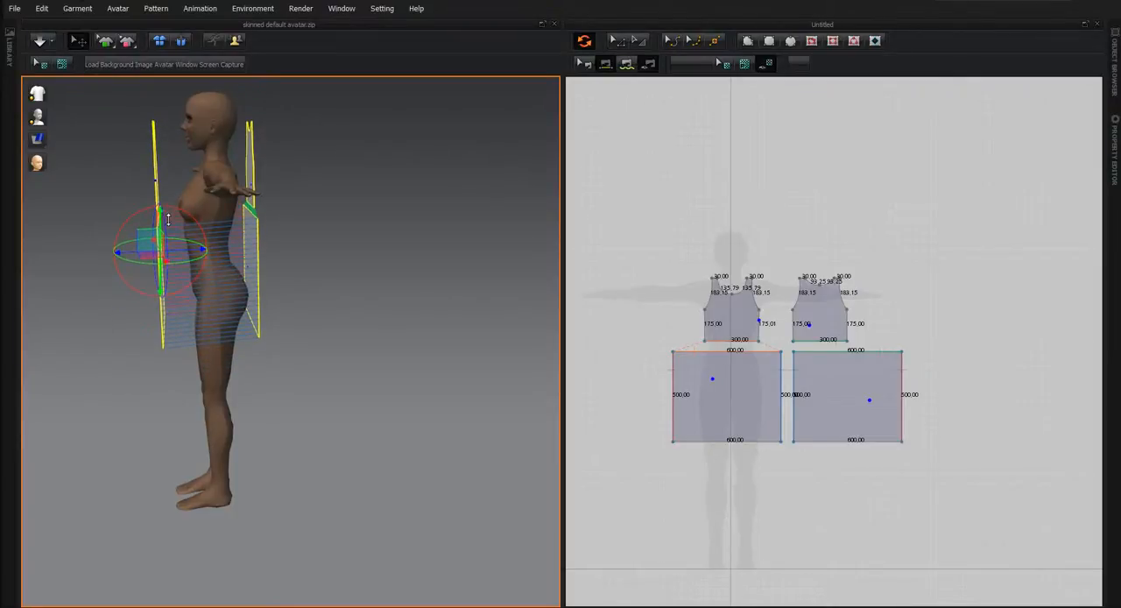
{"action": "right_click_drag", "start_coordinate": [359, 383], "coordinate": [308, 276]}
Select the front torso and front skirt in the 3D view and move both closer to the avatar's body.
{"action": "left_click", "coordinate": [294, 425]}
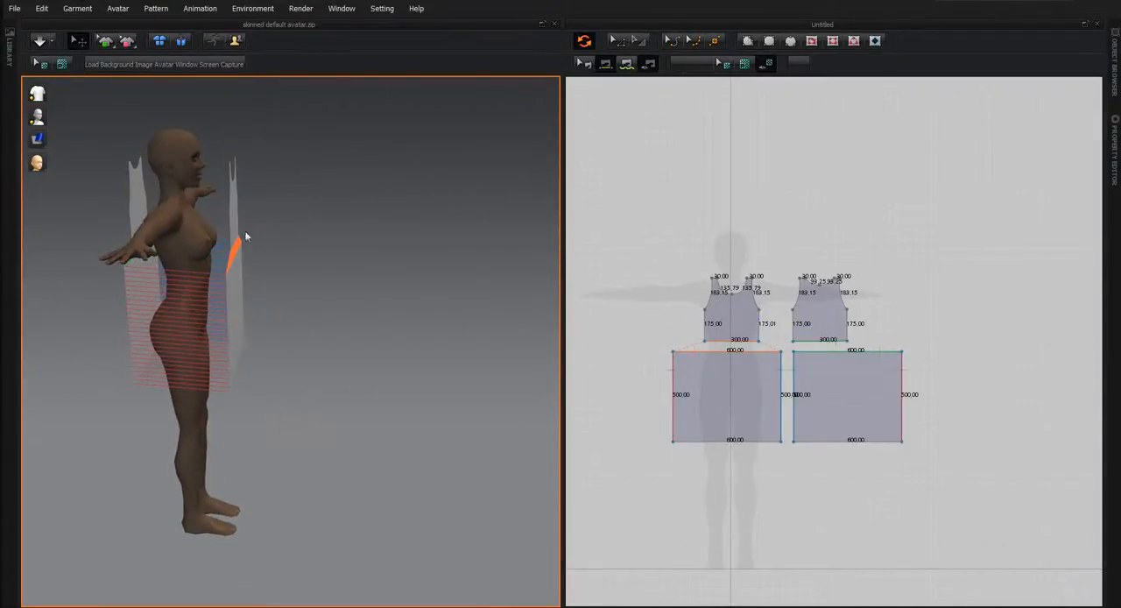
{"action": "left_click", "coordinate": [230, 227]}
{"action": "left_click", "coordinate": [242, 312], "text": "shift"}
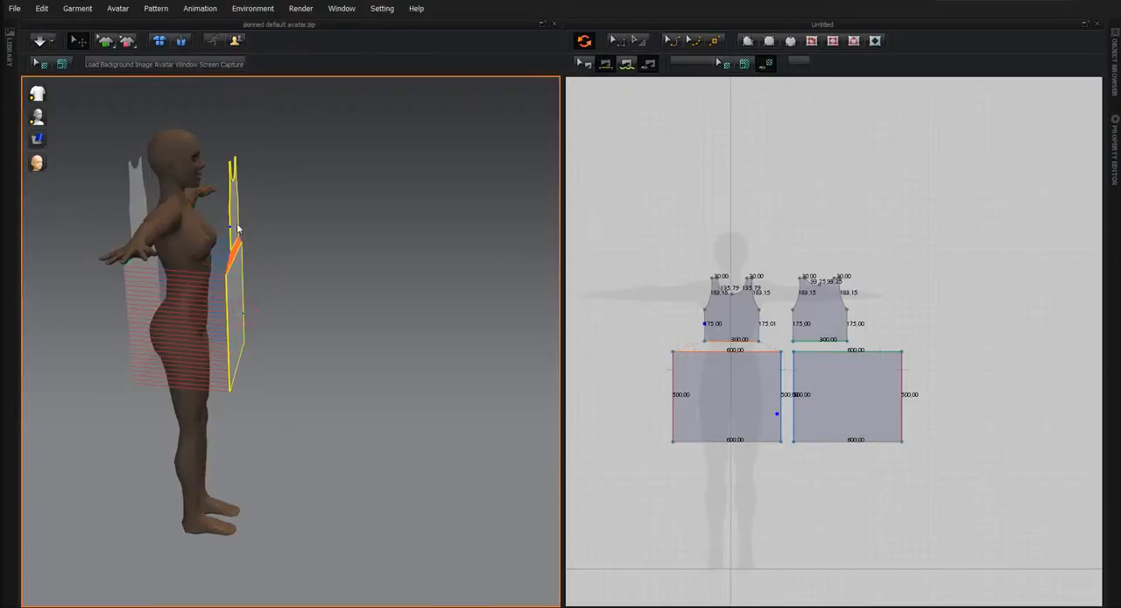
{"action": "left_click", "coordinate": [235, 219]}
{"action": "left_click_drag", "start_coordinate": [270, 216], "coordinate": [251, 216]}
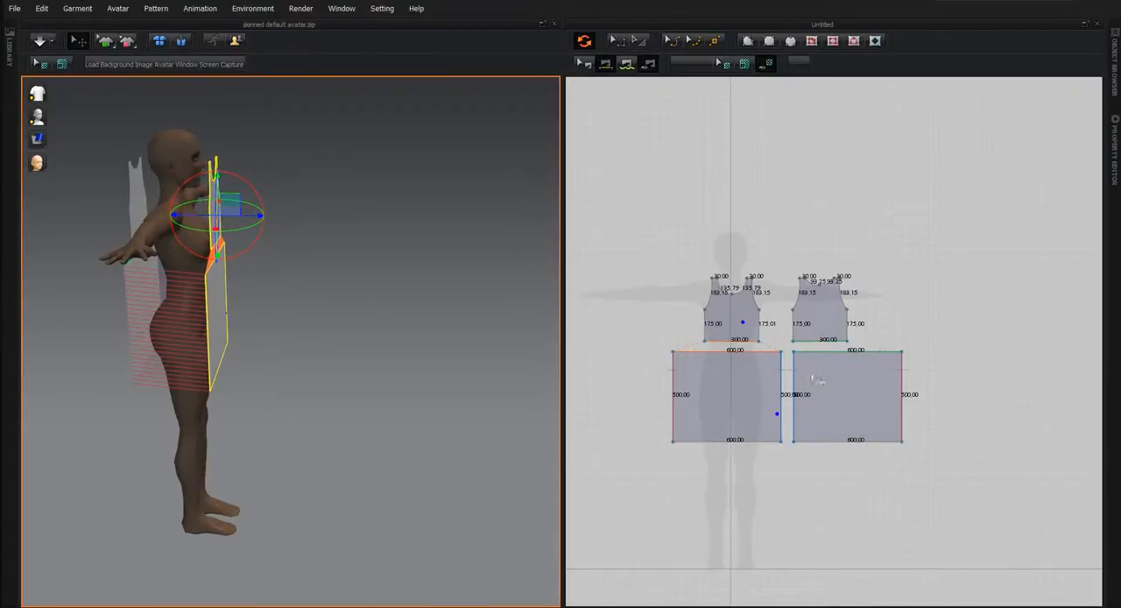
Sew the 30 mm shoulder edges of the front torso to the matching shoulder edges of the back torso using segment sewing.
{"action": "scroll", "coordinate": [754, 317], "scroll_direction": "up", "scroll_amount": 5}
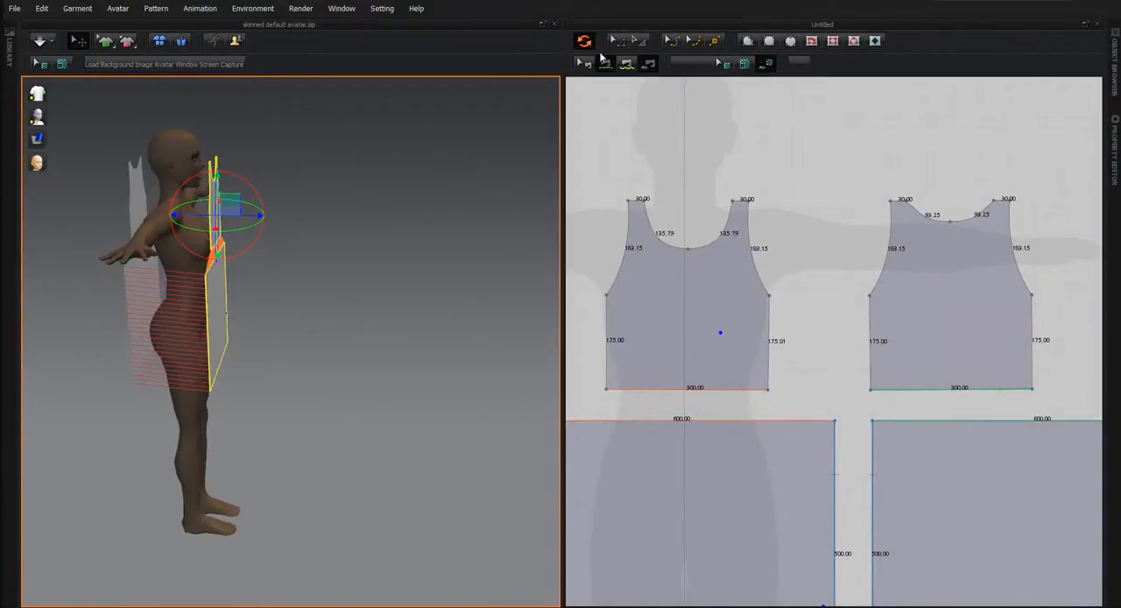
{"action": "left_click", "coordinate": [606, 65]}
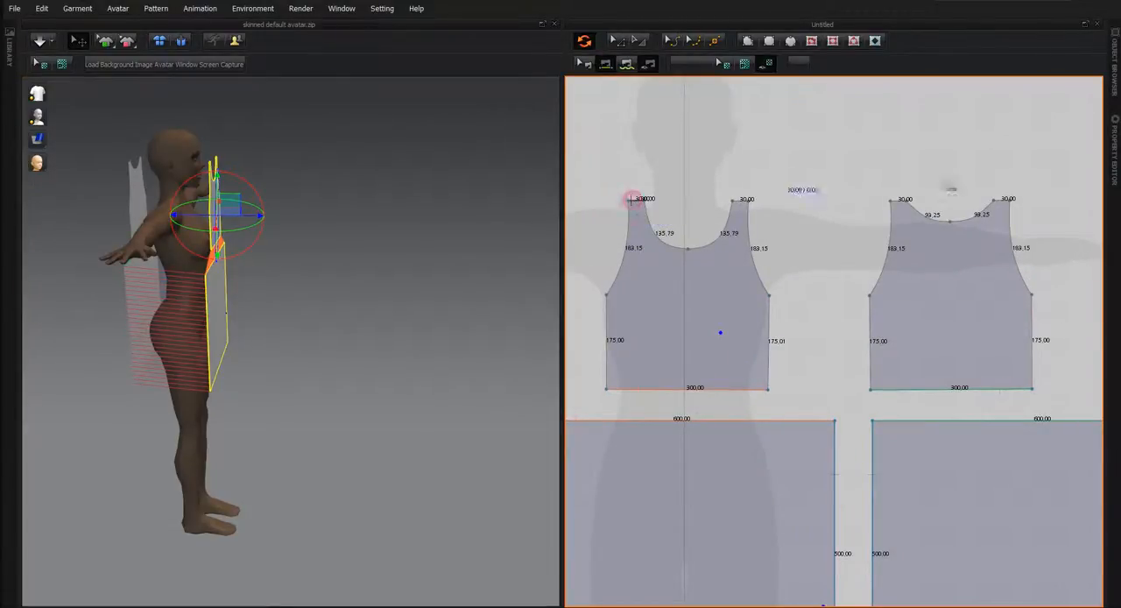
{"action": "left_click", "coordinate": [634, 199]}
{"action": "left_click", "coordinate": [1005, 200]}
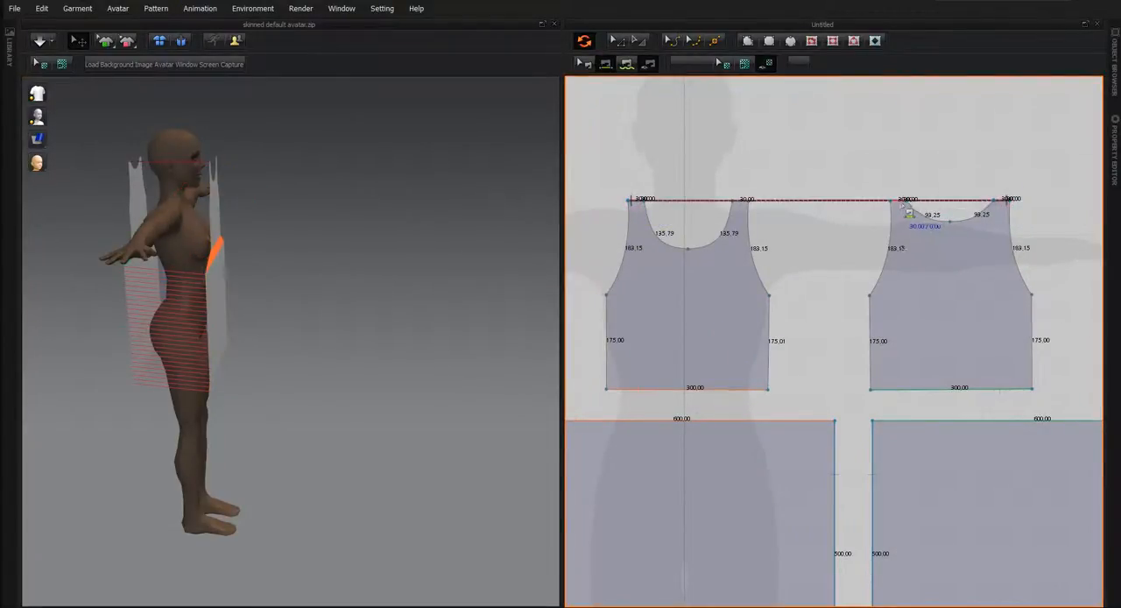
{"action": "left_click", "coordinate": [897, 202]}
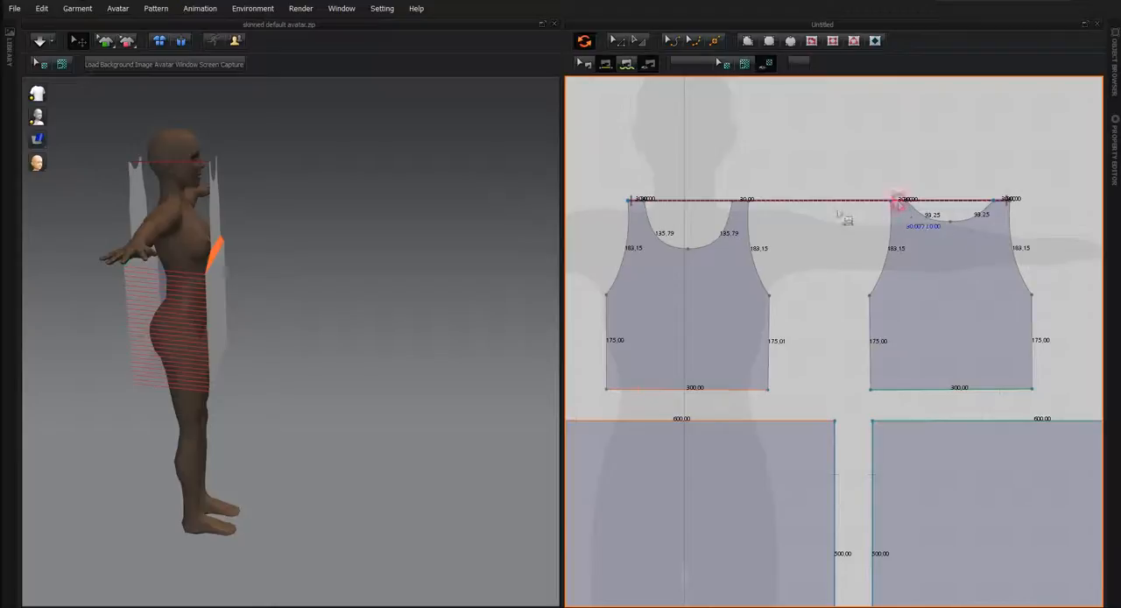
{"action": "left_click", "coordinate": [745, 201]}
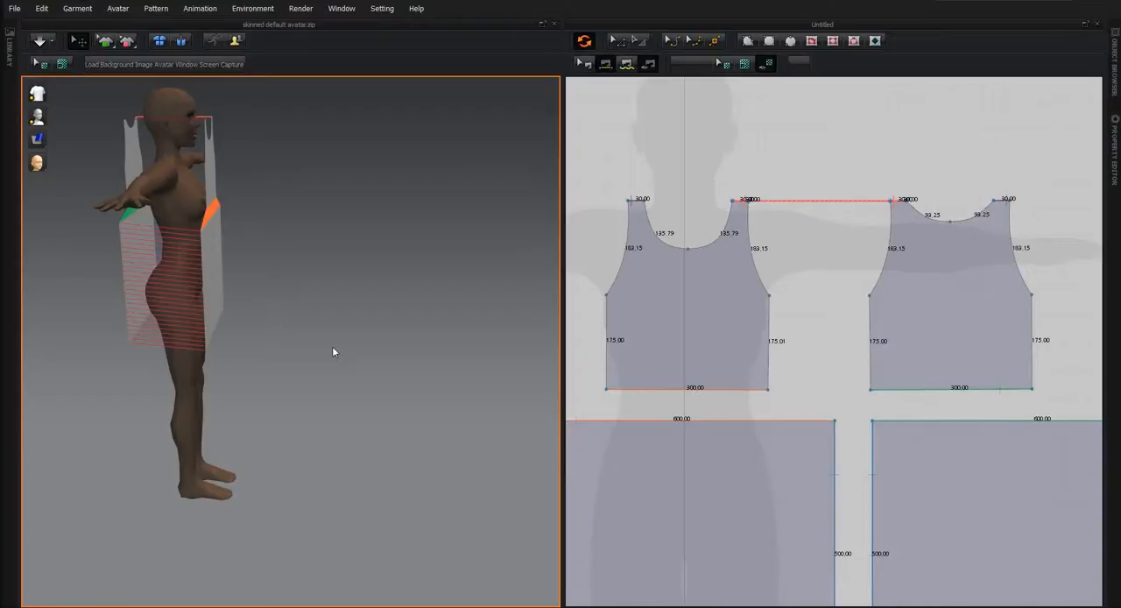
Simulate the garment to drape the dress on the avatar, and inspect the draped dress from the side.
{"action": "middle_click_drag", "start_coordinate": [272, 393], "coordinate": [273, 467]}
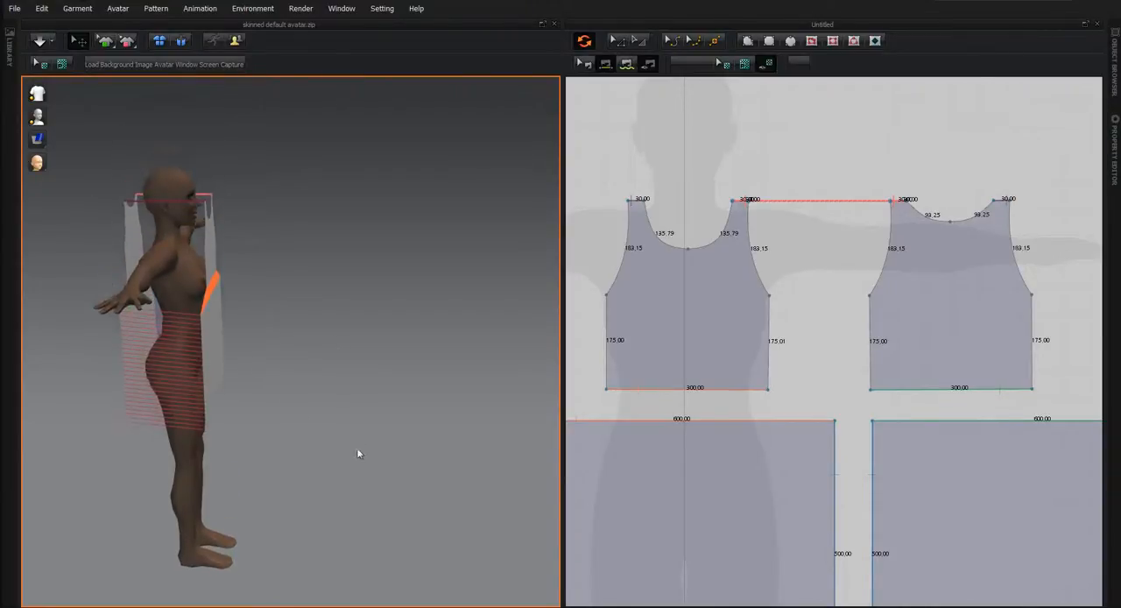
{"action": "middle_click_drag", "start_coordinate": [322, 492], "coordinate": [298, 502]}
{"action": "right_click_drag", "start_coordinate": [297, 503], "coordinate": [338, 533]}
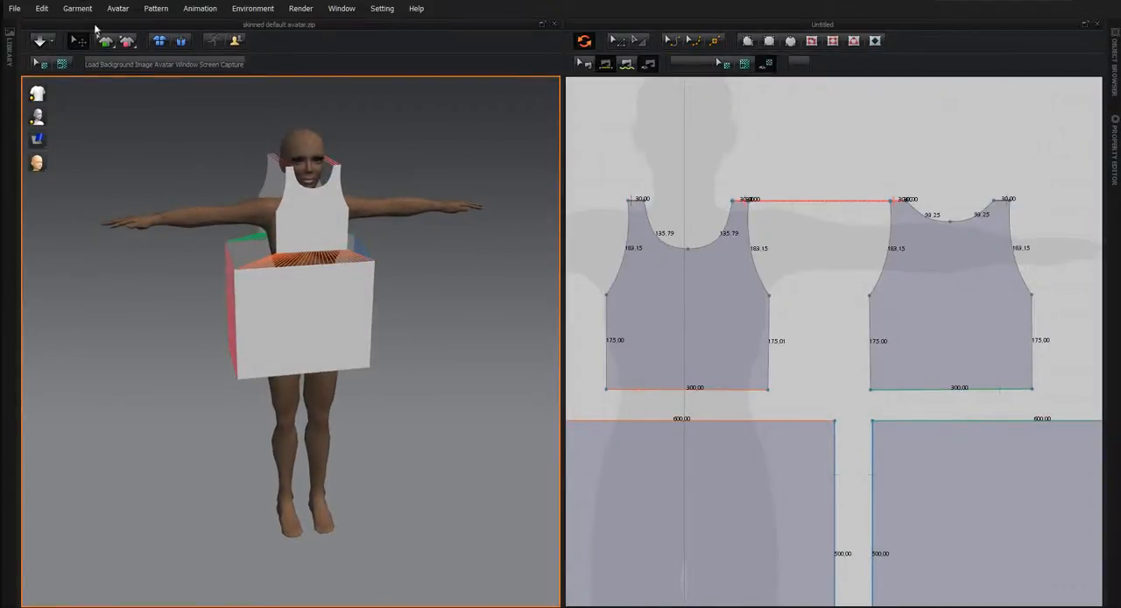
{"action": "left_click", "coordinate": [35, 42]}
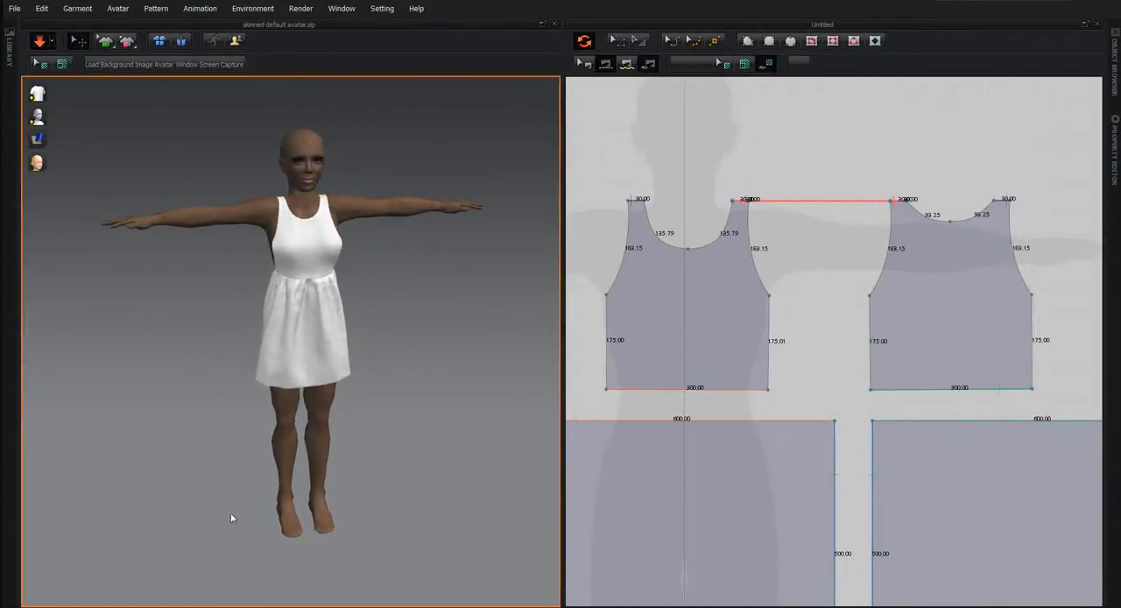
{"action": "middle_click_drag", "start_coordinate": [231, 517], "coordinate": [324, 506]}
{"action": "right_click_drag", "start_coordinate": [324, 506], "coordinate": [621, 482]}
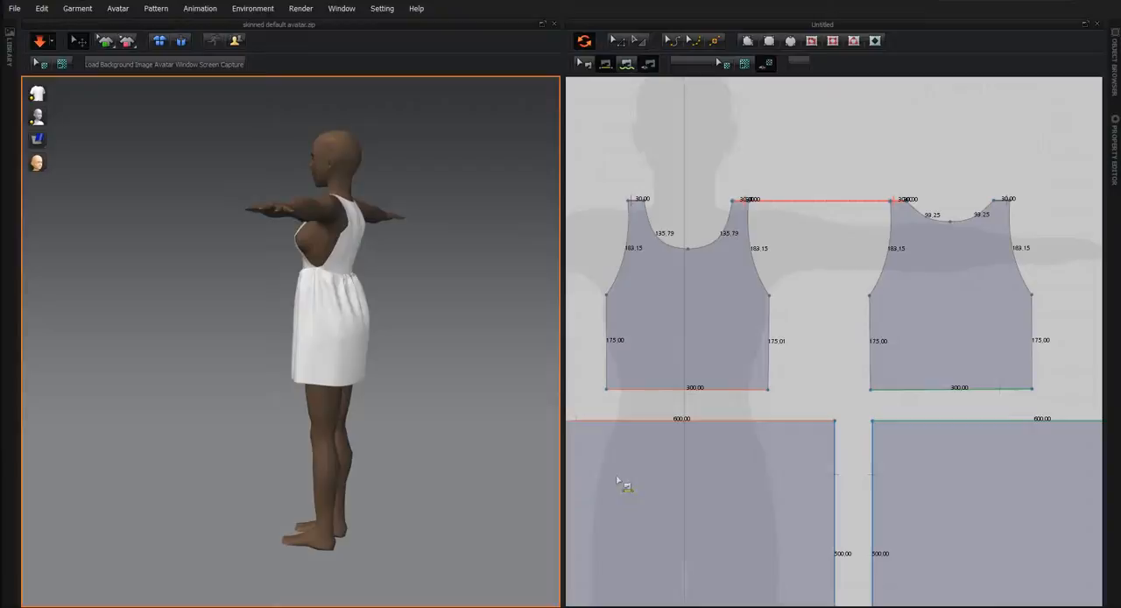
Sew the front and back torso pieces together along both pairs of 175 mm side edges below the armholes.
{"action": "left_click", "coordinate": [605, 331]}
{"action": "left_click", "coordinate": [1032, 329]}
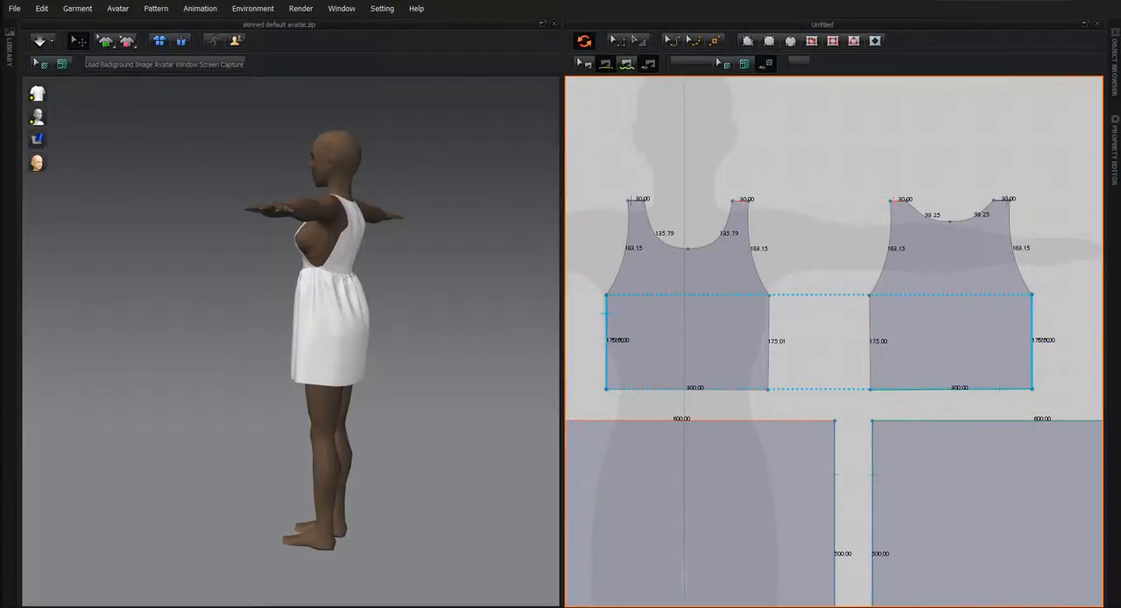
{"action": "left_click", "coordinate": [767, 317]}
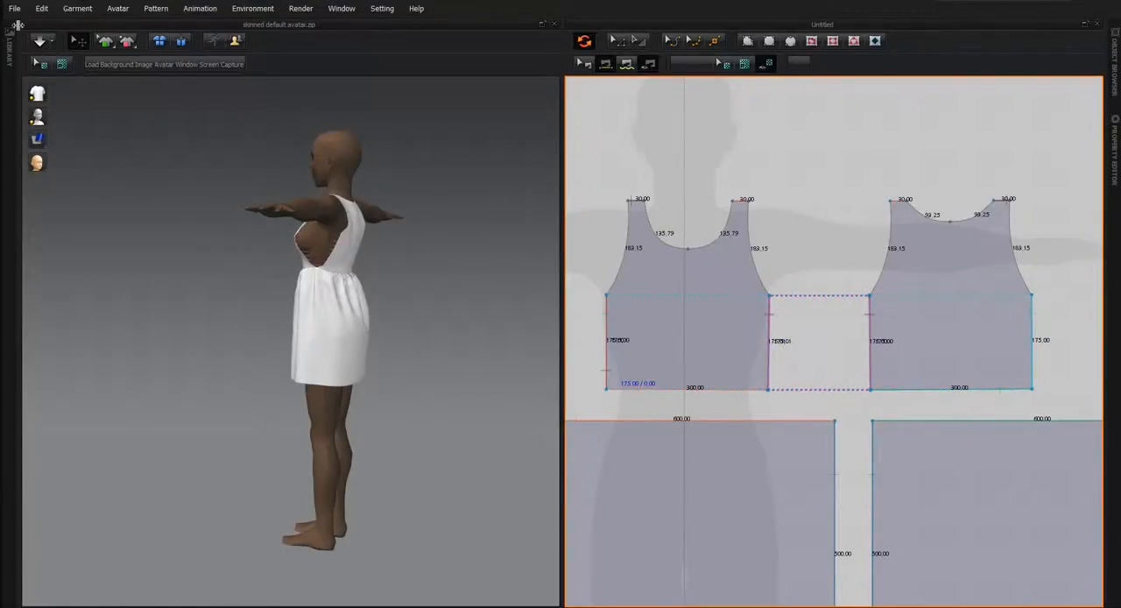
Turn on the simulation to drape the dress with its sewn torso side seams, and reposition the avatar view.
{"action": "left_click", "coordinate": [41, 42]}
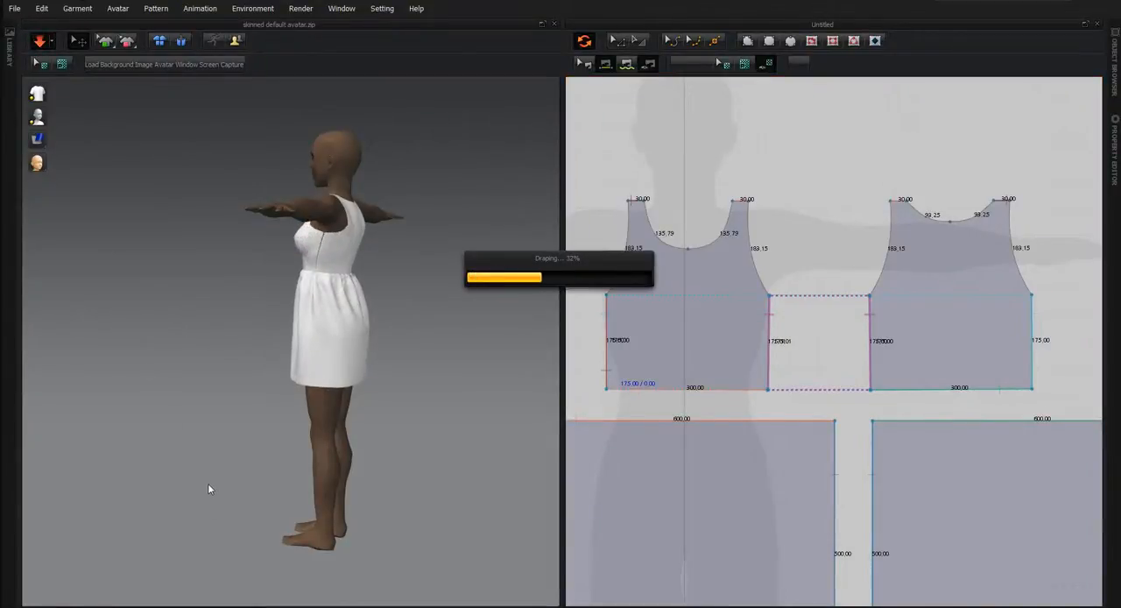
{"action": "right_click_drag", "start_coordinate": [350, 488], "coordinate": [337, 508]}
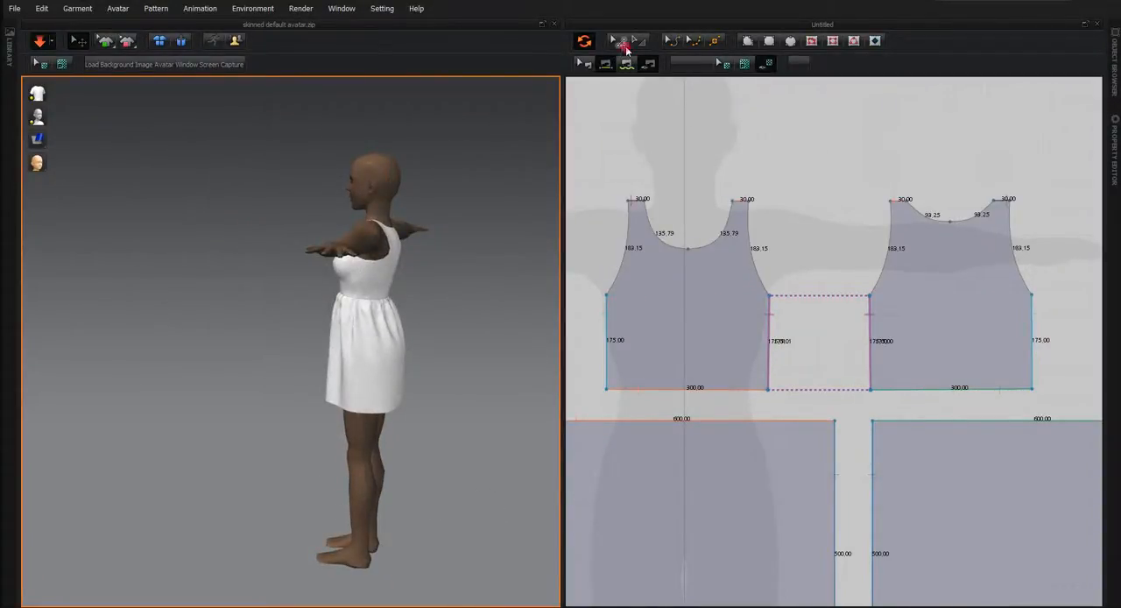
Lengthen the front and back torso pieces by moving both waist edges down together until the side edges are 235 mm long.
{"action": "left_click", "coordinate": [740, 390]}
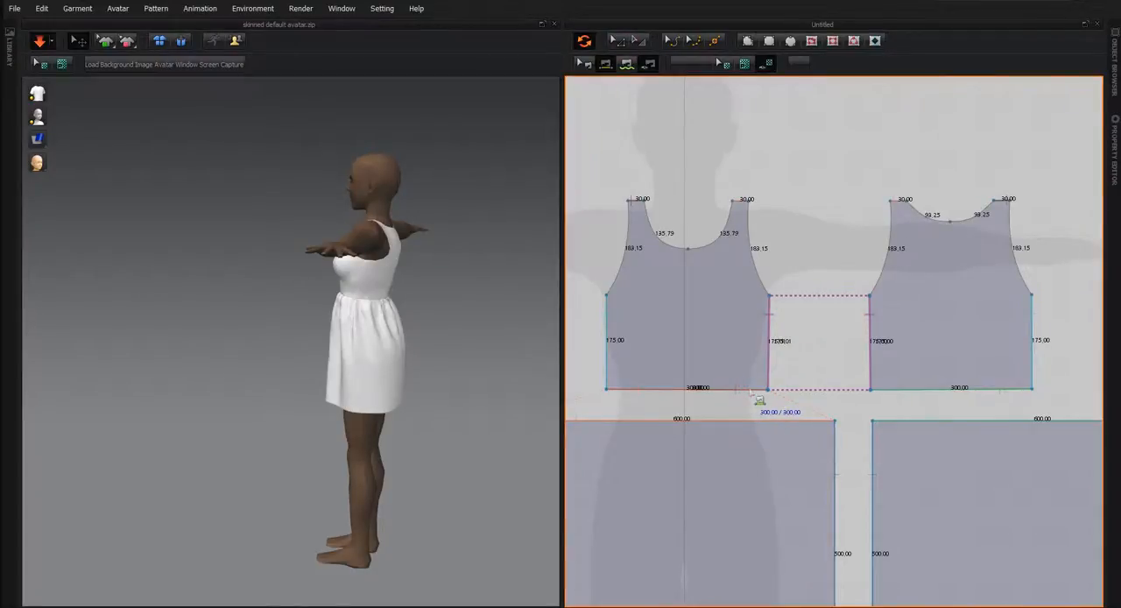
{"action": "left_click", "coordinate": [618, 41]}
{"action": "left_click", "coordinate": [672, 385]}
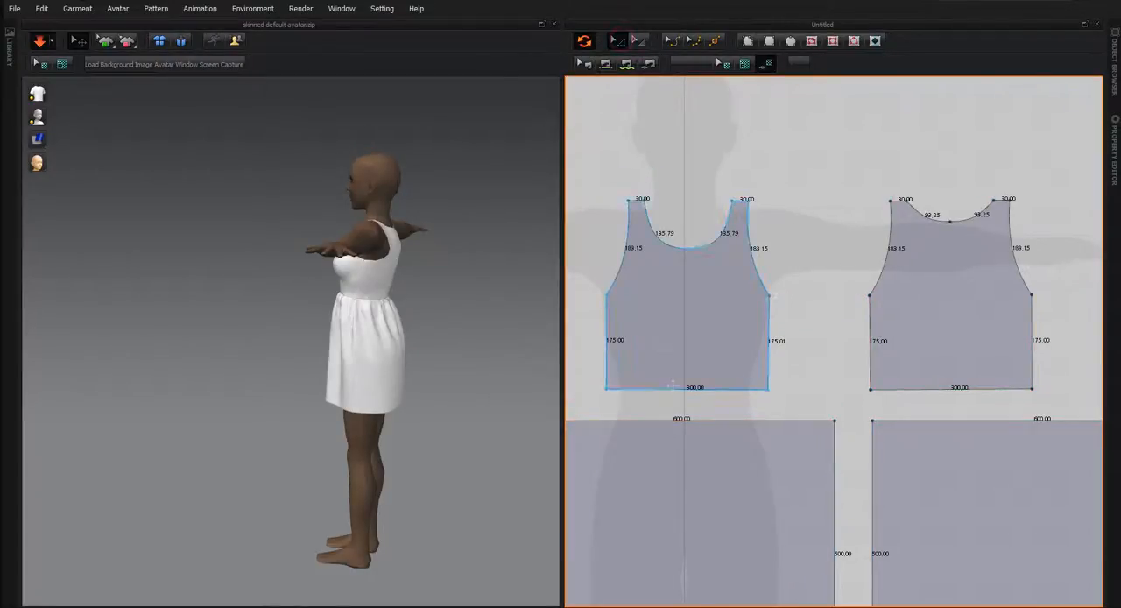
{"action": "left_click", "coordinate": [675, 390]}
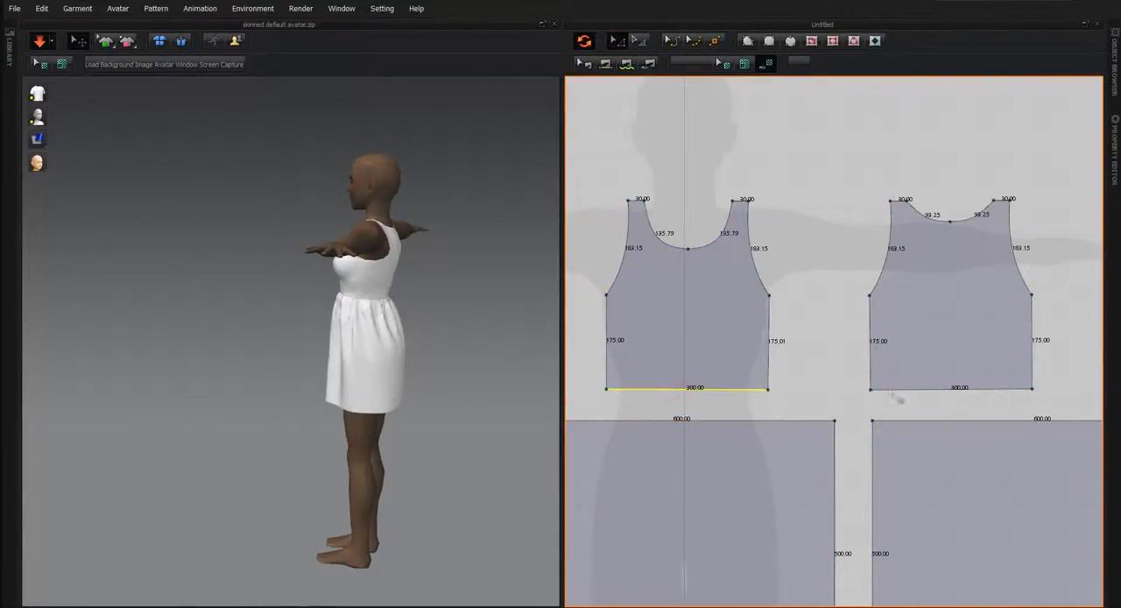
{"action": "left_click", "coordinate": [892, 390], "text": "shift"}
{"action": "key", "text": "Down"}
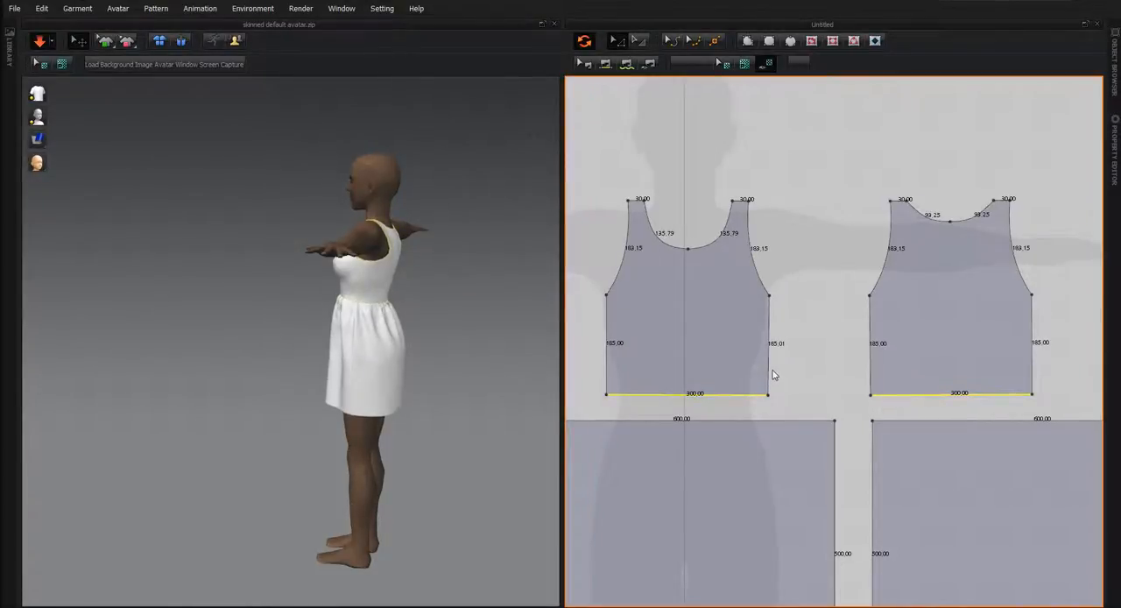
{"action": "key", "text": "Down"}
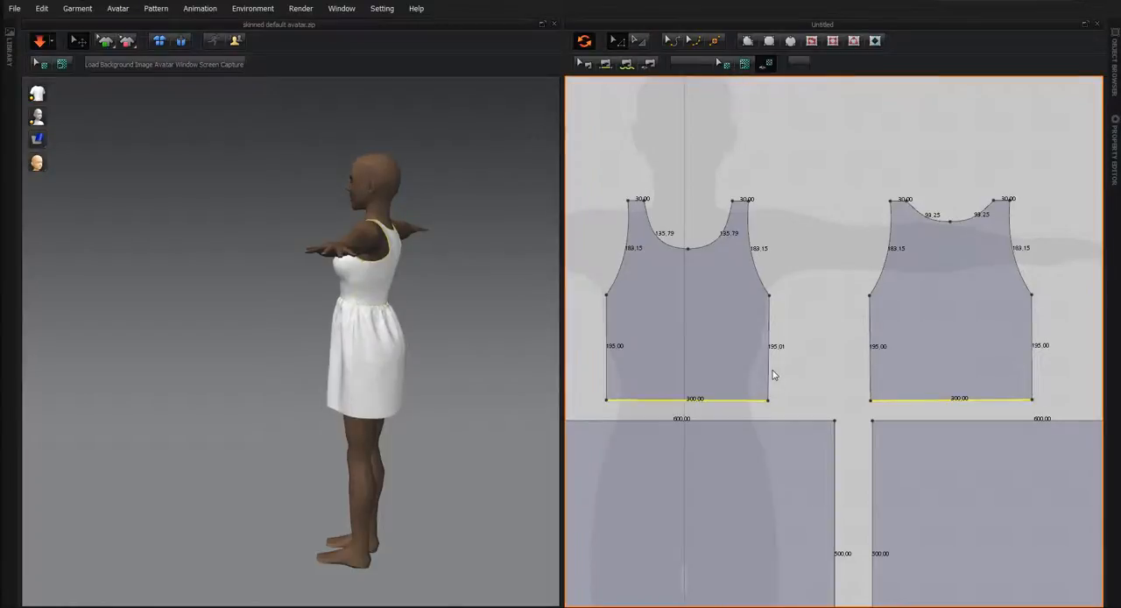
{"action": "key", "text": "Down"}
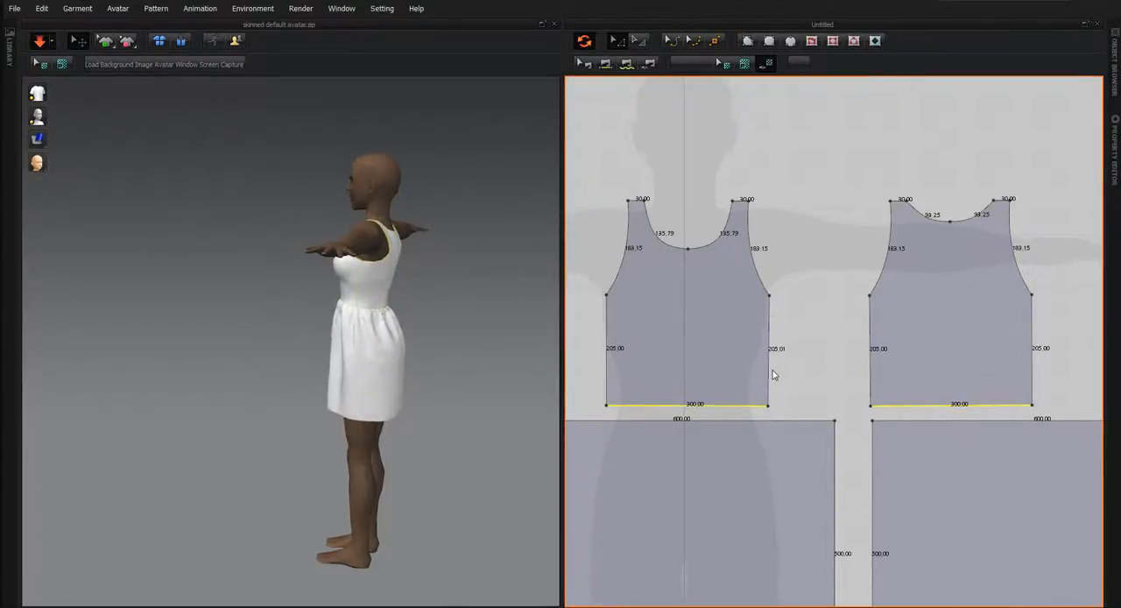
{"action": "key", "text": "Down"}
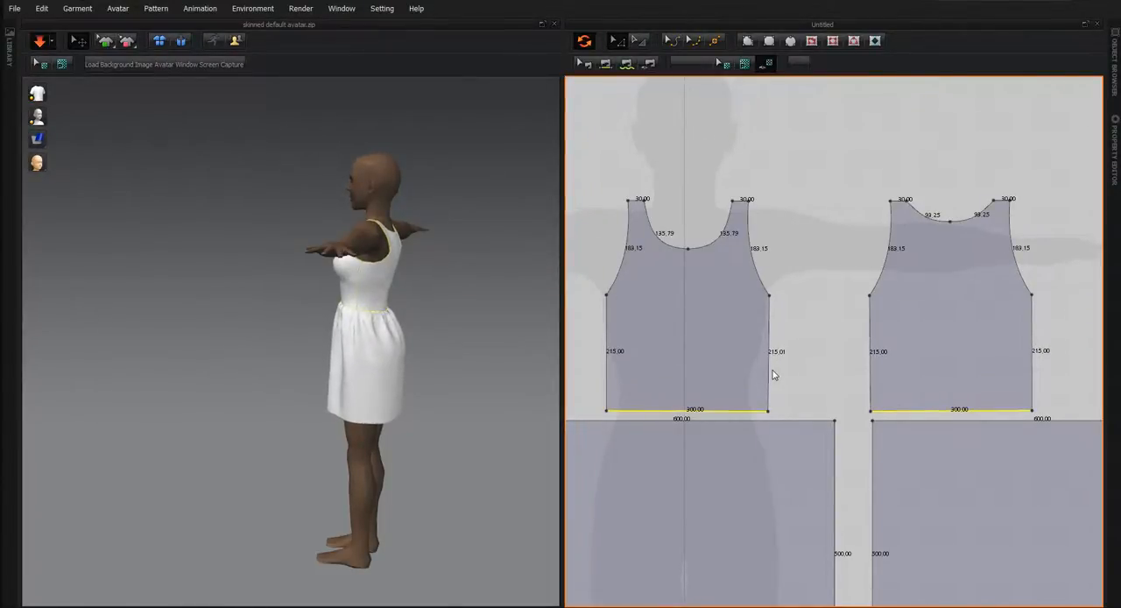
{"action": "key", "text": "Down"}
{"action": "key", "text": "Down"}
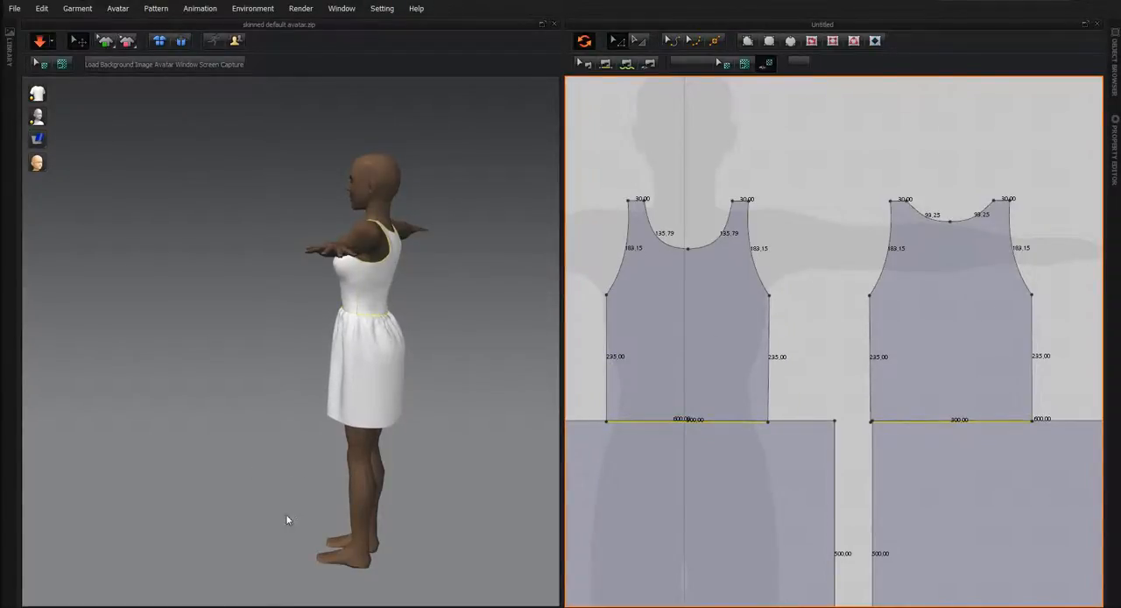
Inspect the fit of the lengthened dress from the front, close up at the waist seam and skirt and at full length.
{"action": "right_click_drag", "start_coordinate": [286, 519], "coordinate": [320, 496]}
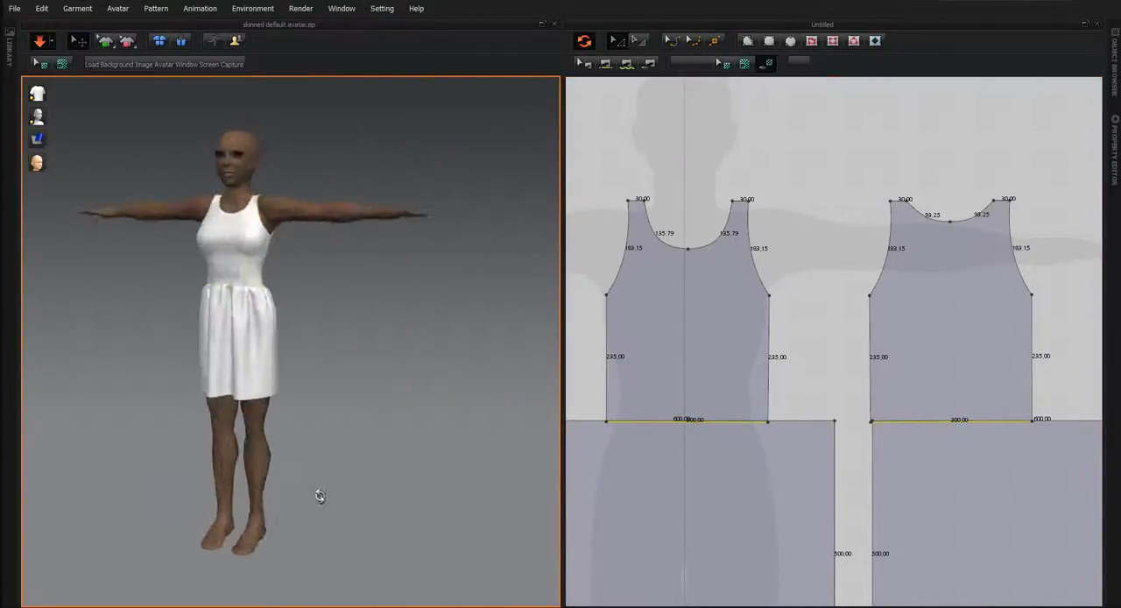
{"action": "scroll", "coordinate": [293, 383], "scroll_direction": "up", "scroll_amount": 5}
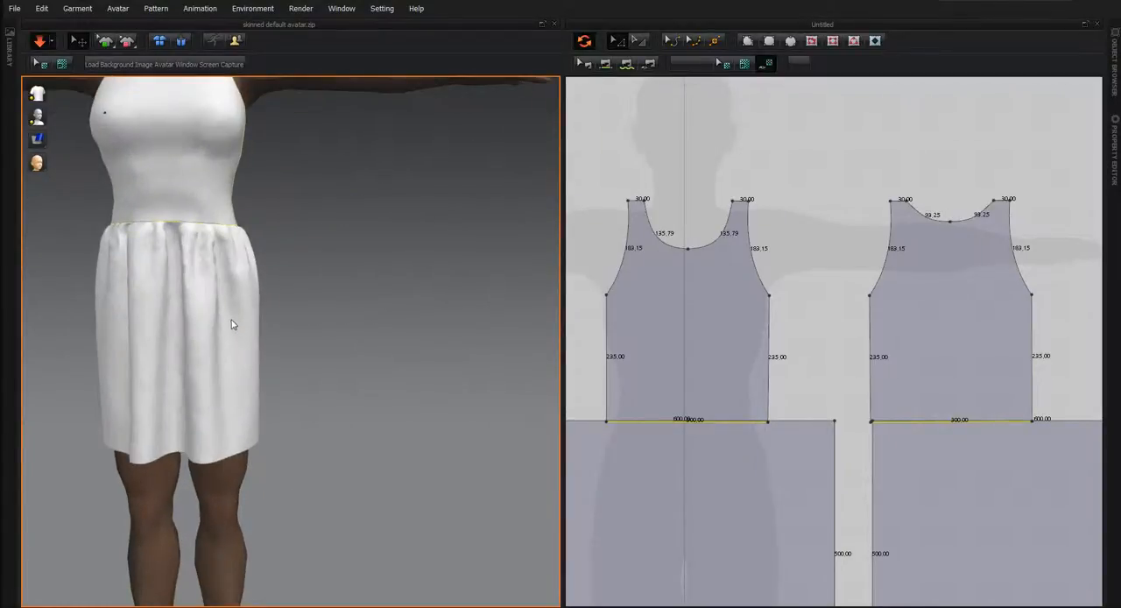
{"action": "middle_click_drag", "start_coordinate": [315, 512], "coordinate": [401, 524]}
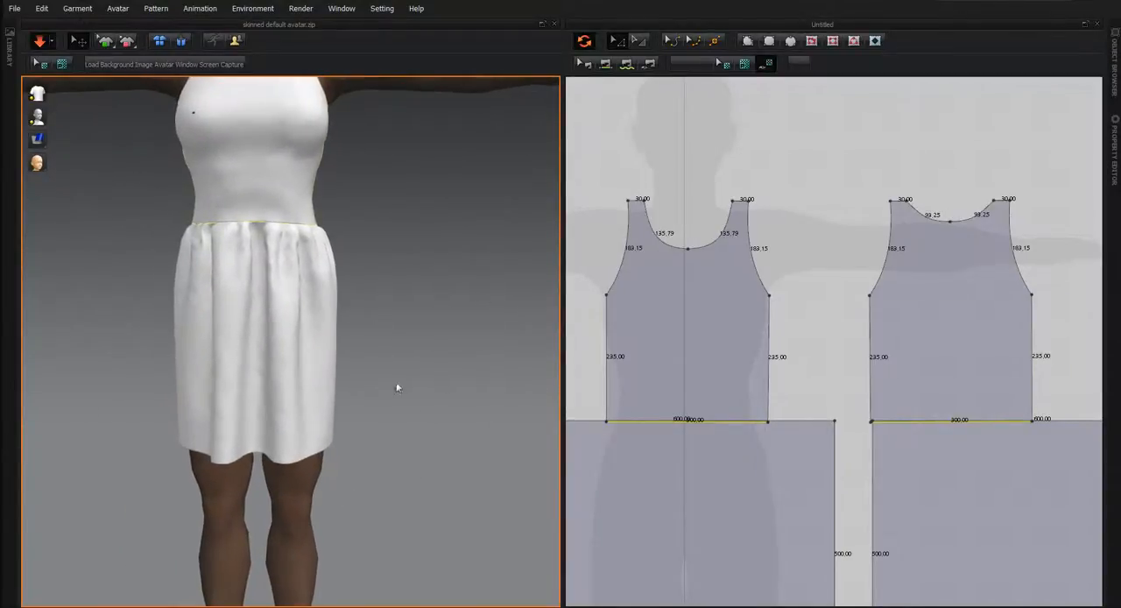
{"action": "scroll", "coordinate": [355, 321], "scroll_direction": "down", "scroll_amount": 5}
{"action": "middle_click_drag", "start_coordinate": [296, 325], "coordinate": [315, 373]}
{"action": "left_click", "coordinate": [731, 216]}
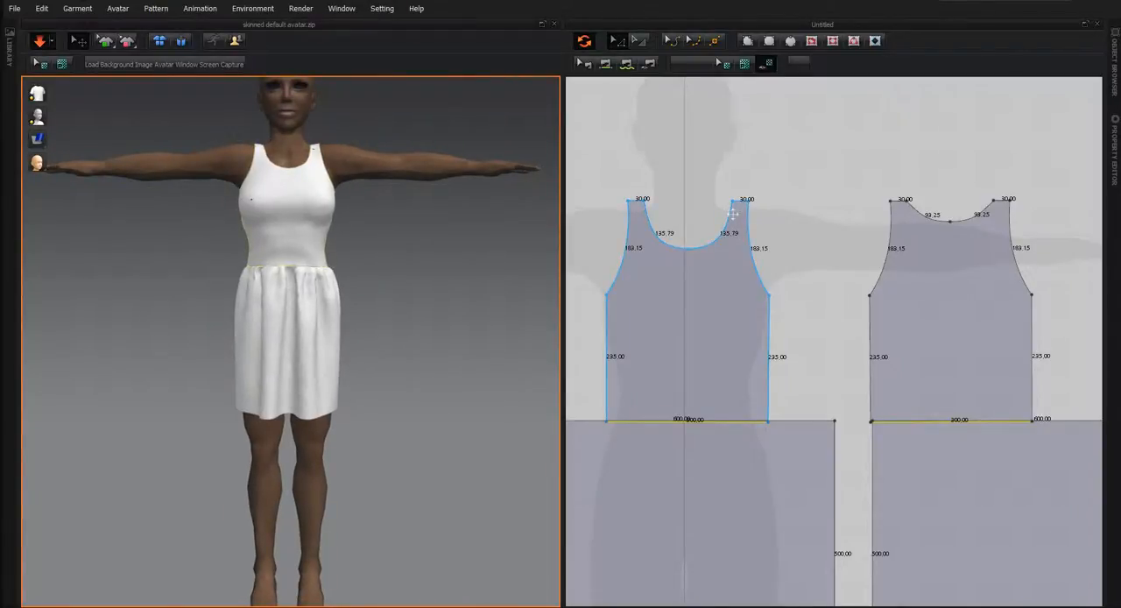